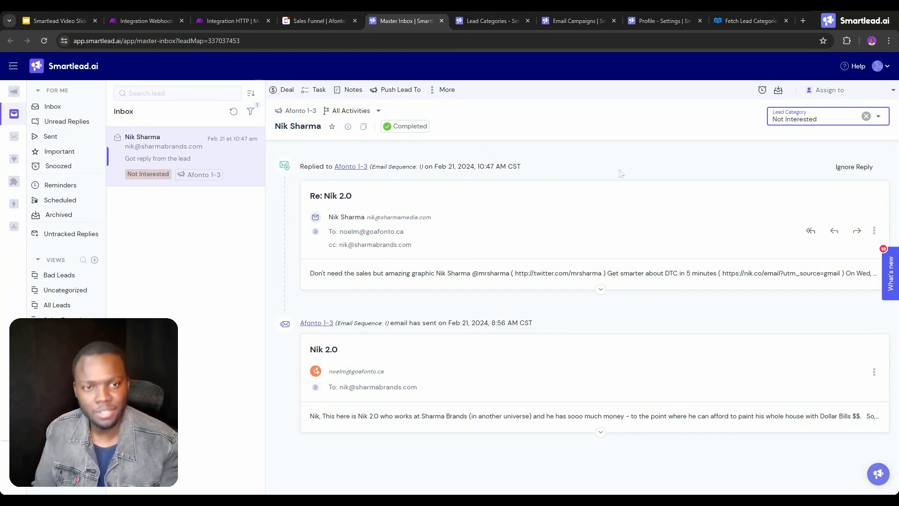
Review the open reply's lead category options and the Intelligent AI Lead Categorisation choices in the Afonto 1-3 campaign settings.
left_click(797, 119)
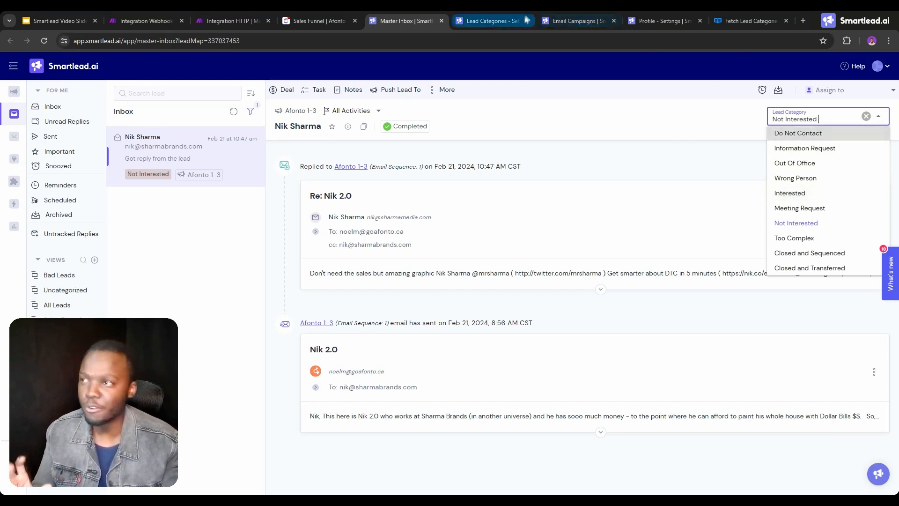
left_click(555, 12)
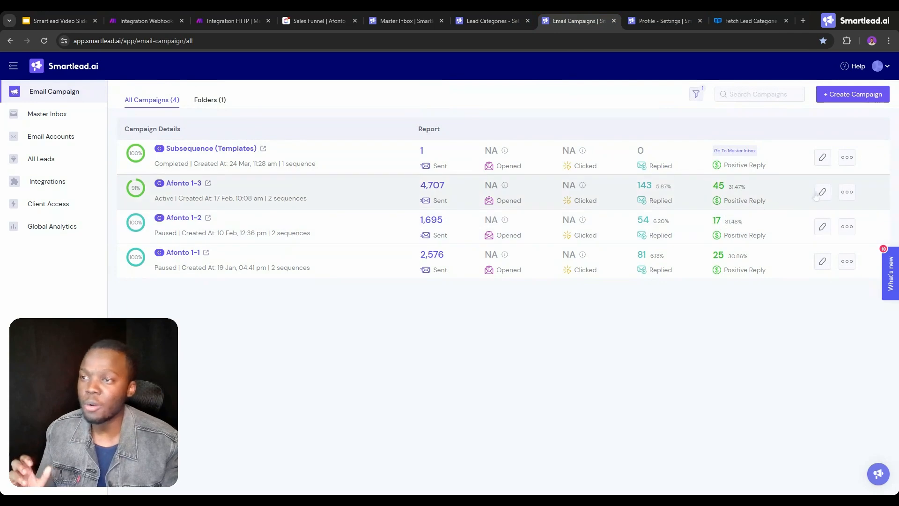
left_click(823, 192)
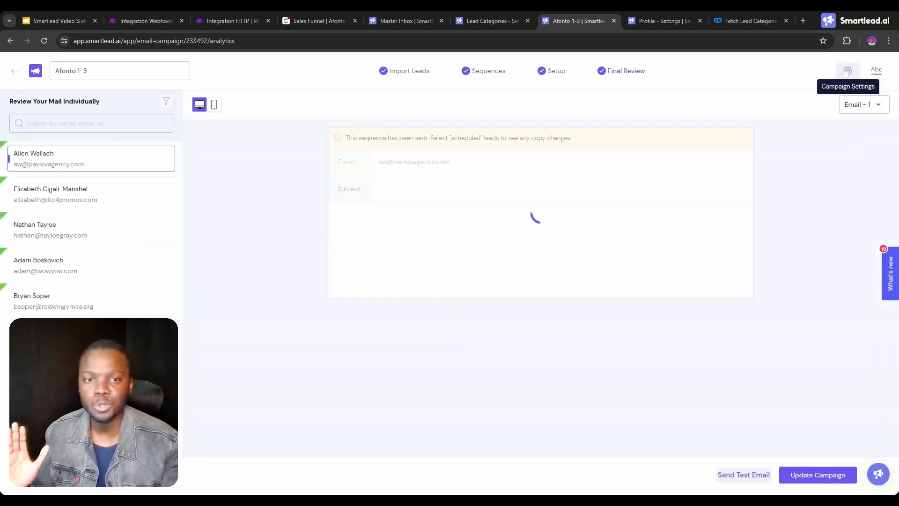
left_click(848, 70)
scroll(403, 184, "down", 1)
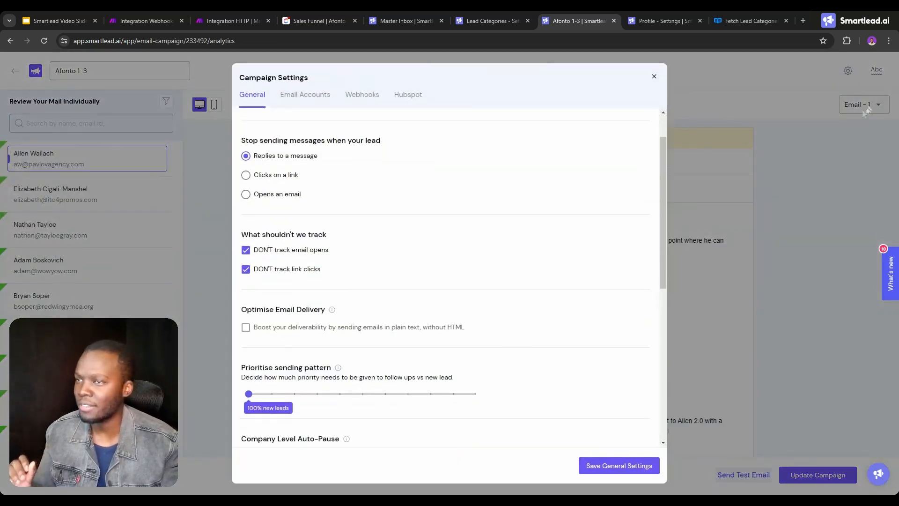
scroll(432, 232, "down", 5)
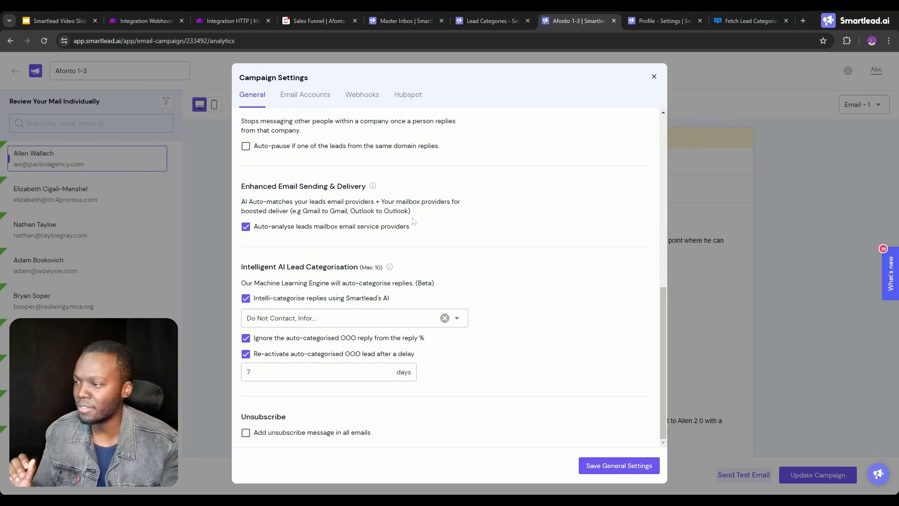
left_click(300, 323)
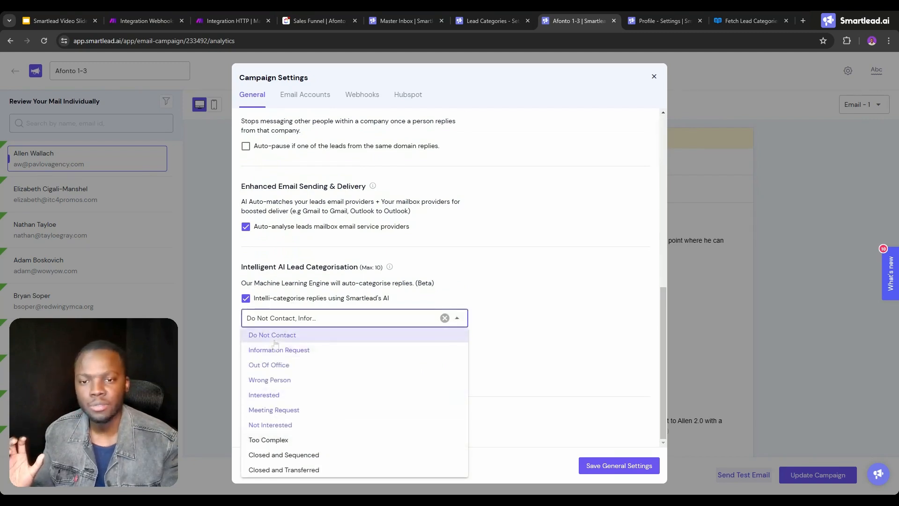
left_click(579, 276)
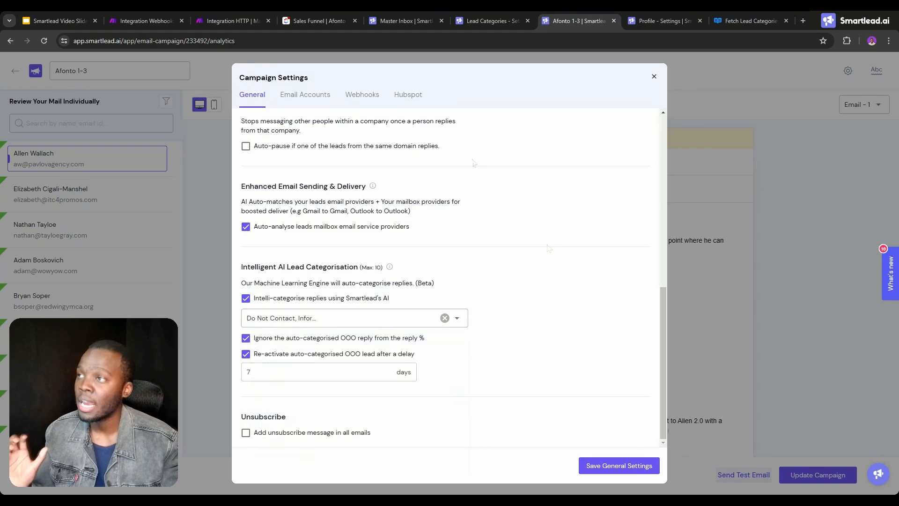
Switch to the ClickUp Sales Funnel list and examine the status options available in its Archived filter.
left_click(309, 20)
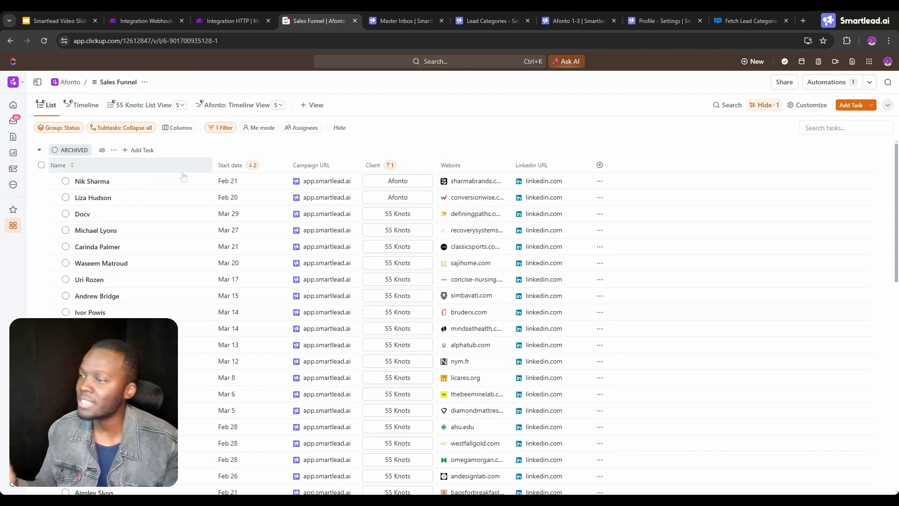
left_click(211, 130)
left_click(386, 180)
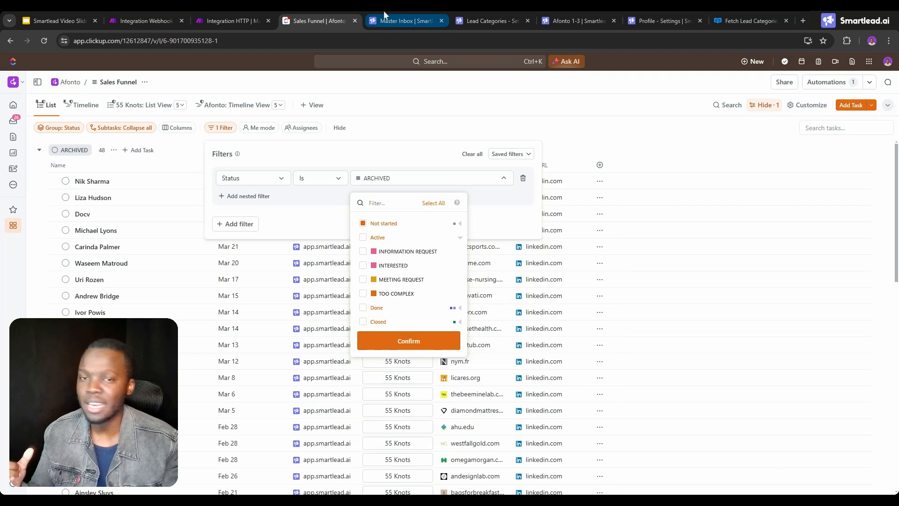
left_click(461, 112)
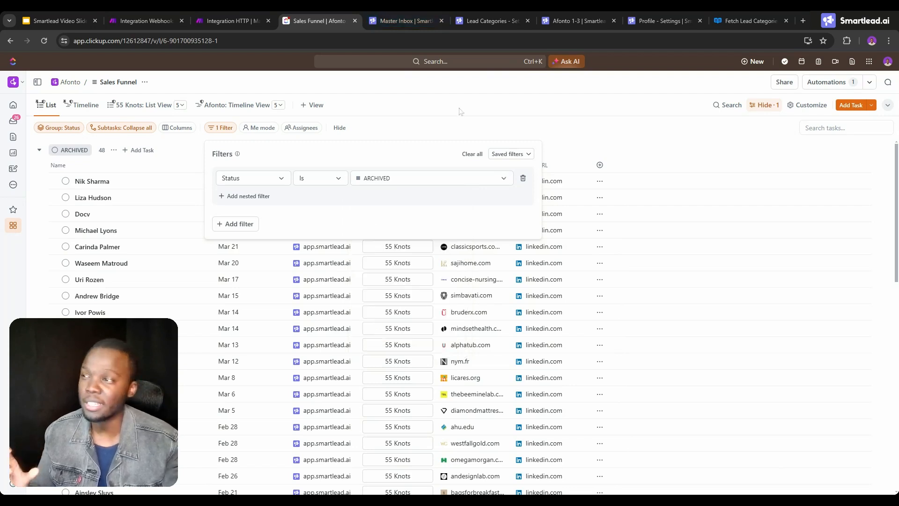
left_click(462, 112)
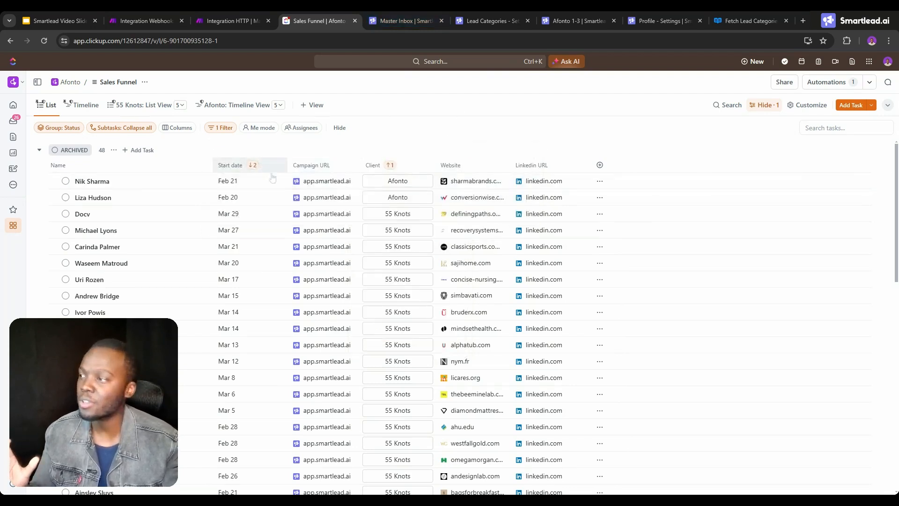
Open the first archived lead's campaign URL, expand the full reply, and glance at the Make categorization scenario.
left_click(321, 181)
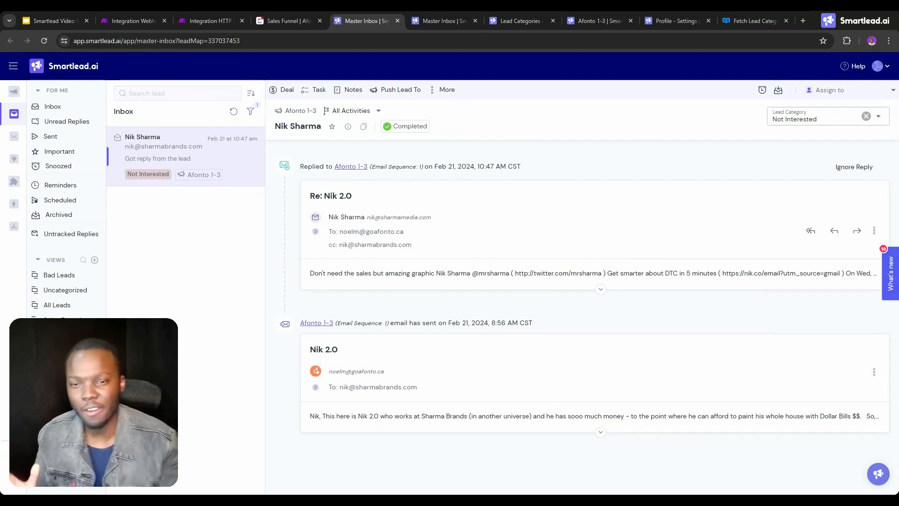
left_click(397, 273)
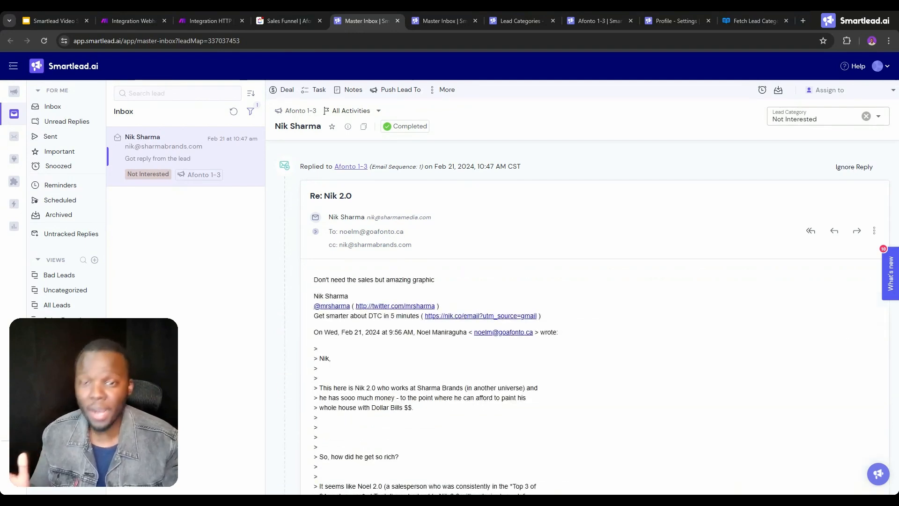
left_click(121, 18)
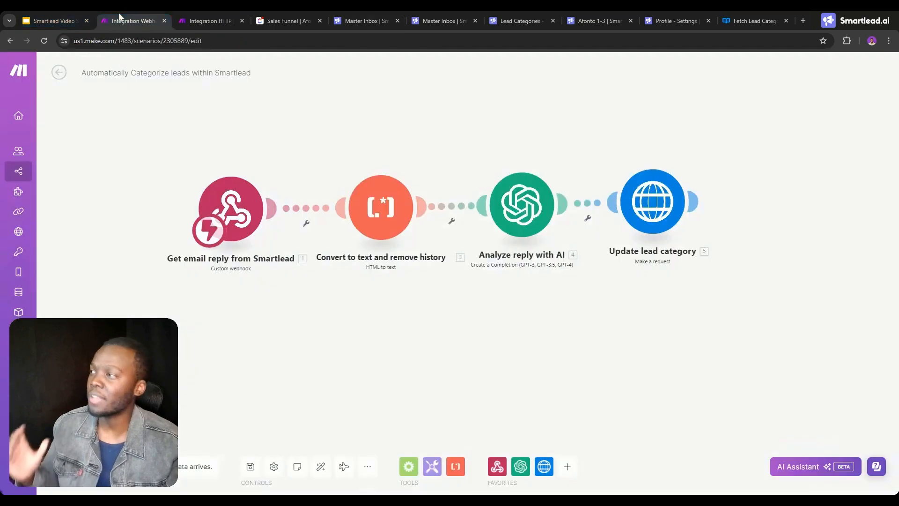
left_click(275, 17)
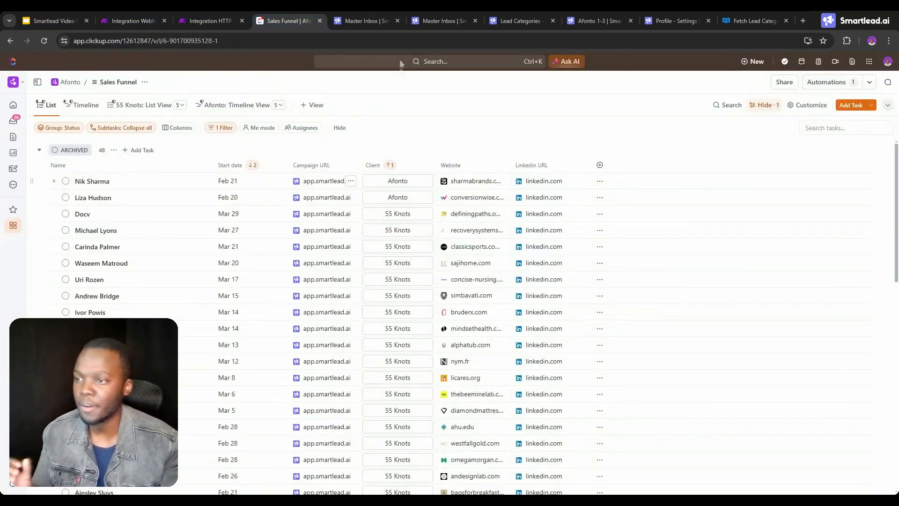
left_click(368, 21)
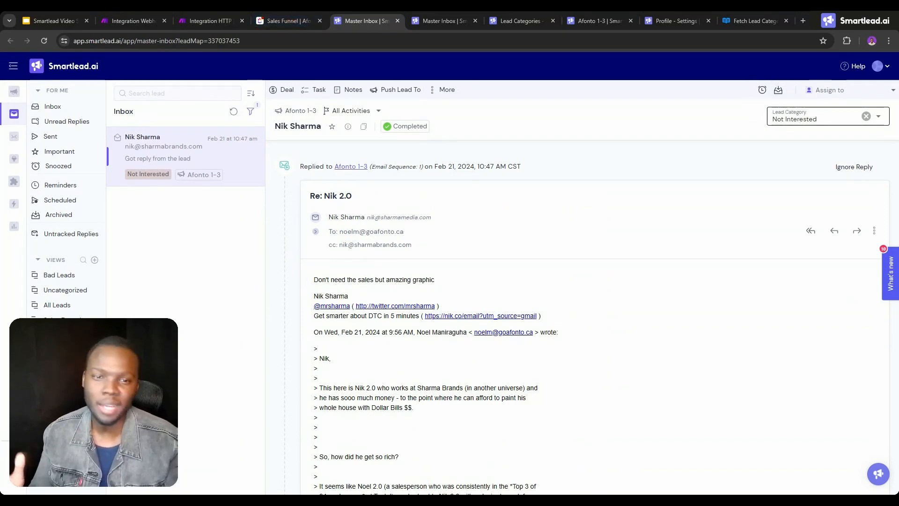
Return to the Sales Funnel list, open the second archived lead's campaign URL and expand the full reply.
left_click(302, 17)
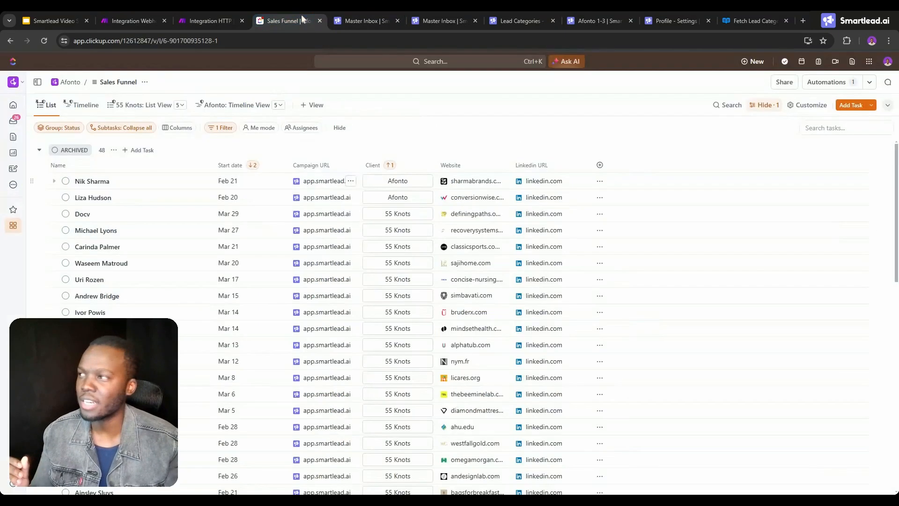
left_click(316, 195)
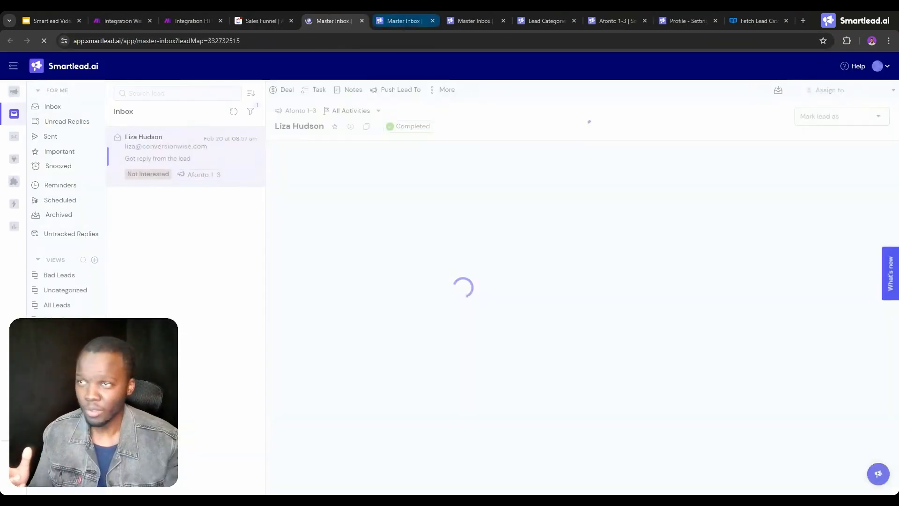
left_click(362, 261)
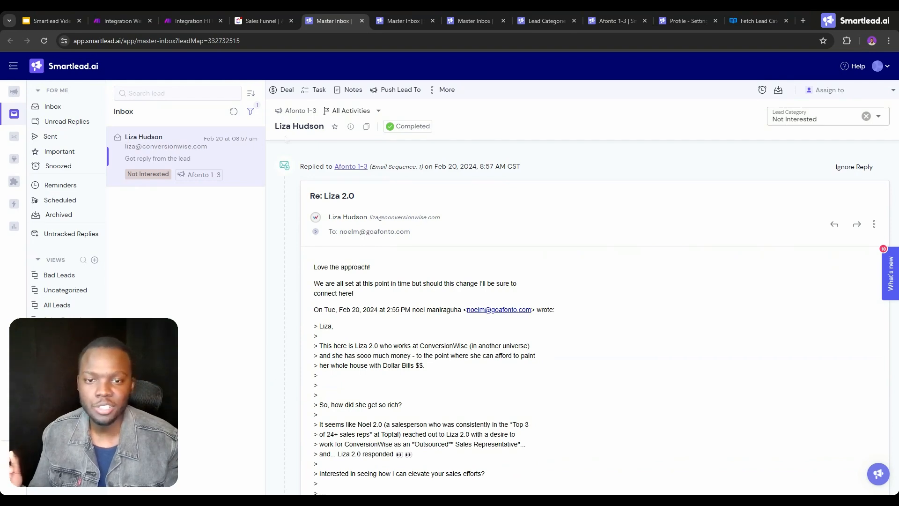
Open the third archived lead's campaign URL from the Sales Funnel list and read down through the reply.
left_click(256, 21)
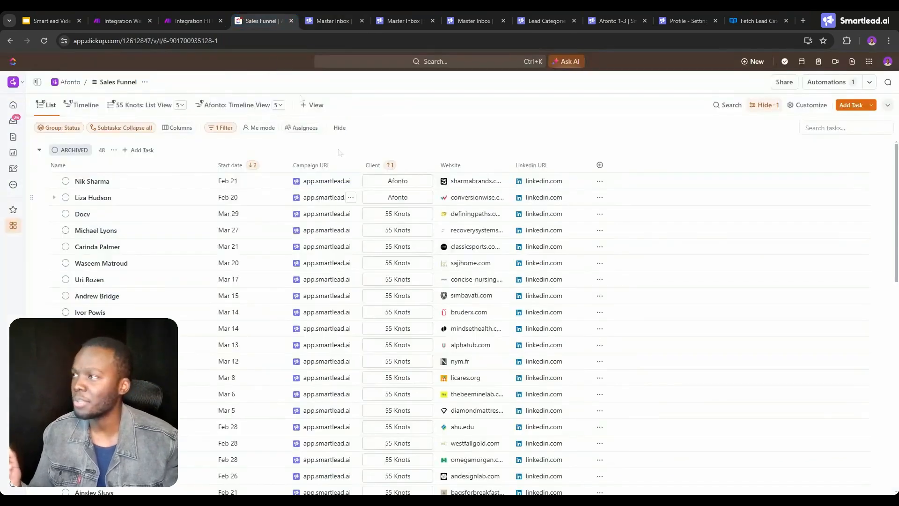
left_click(318, 217)
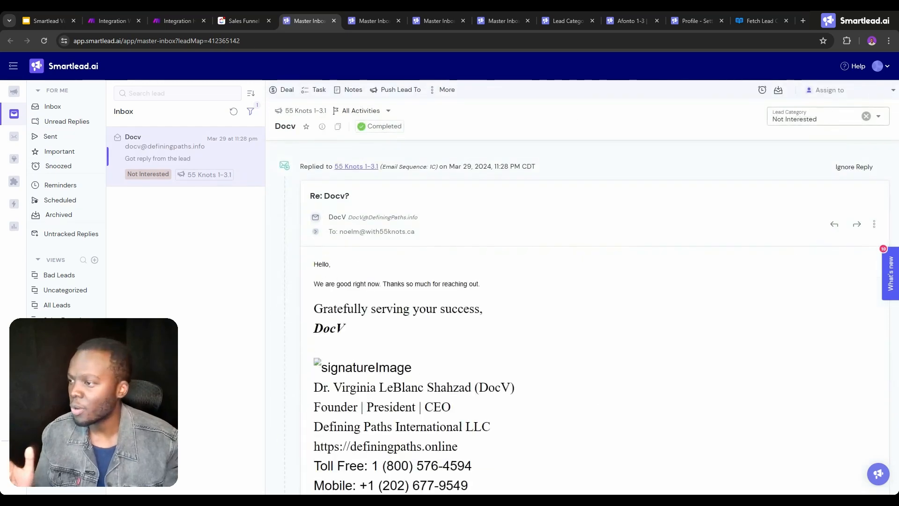
scroll(414, 274, "down", 2)
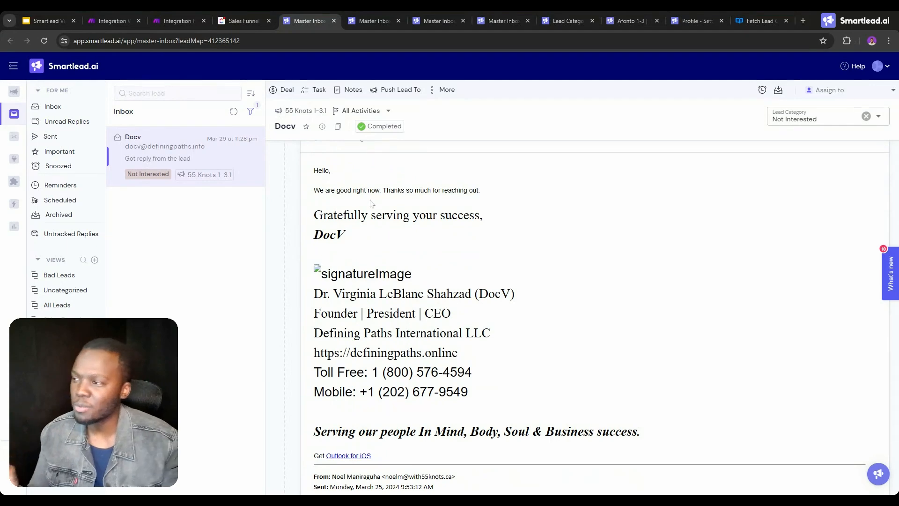
scroll(372, 202, "down", 3)
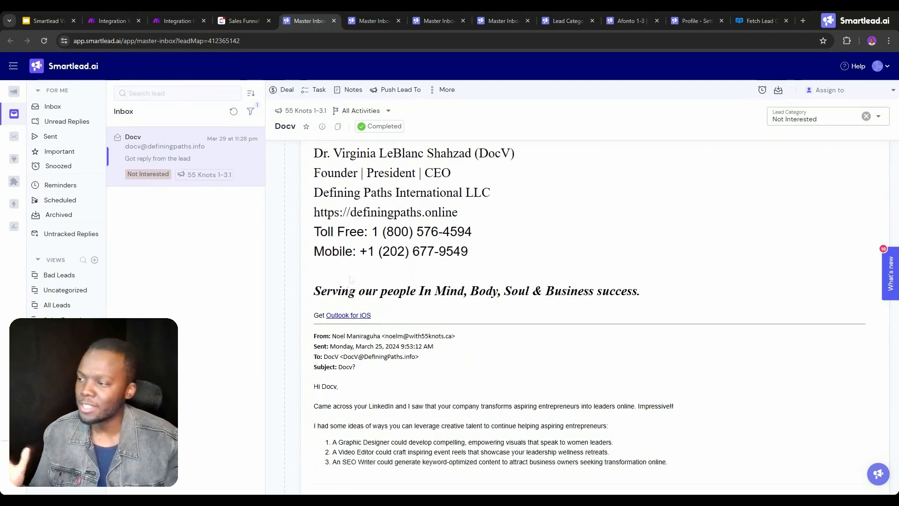
Highlight the quoted email header and the original outreach message below the third lead's reply signature.
left_click_drag(314, 334, 383, 382)
scroll(383, 382, "down", 3)
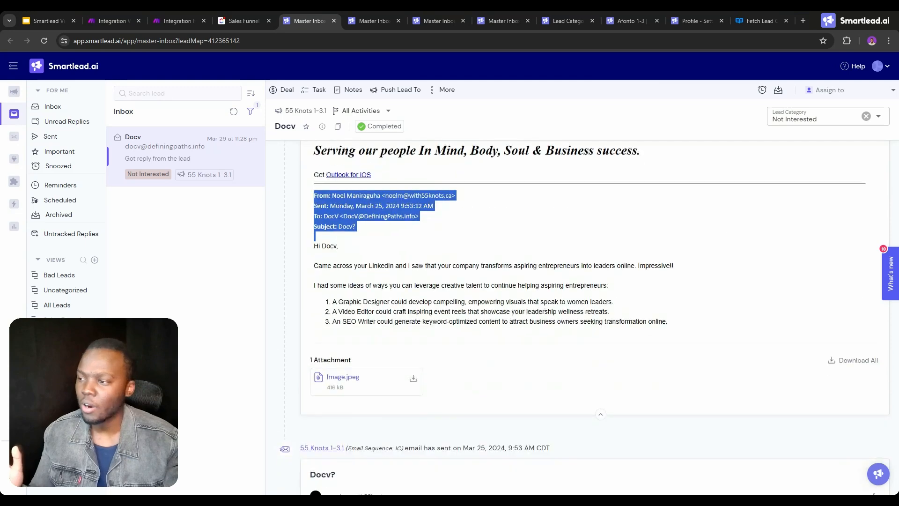
scroll(586, 318, "up", 1)
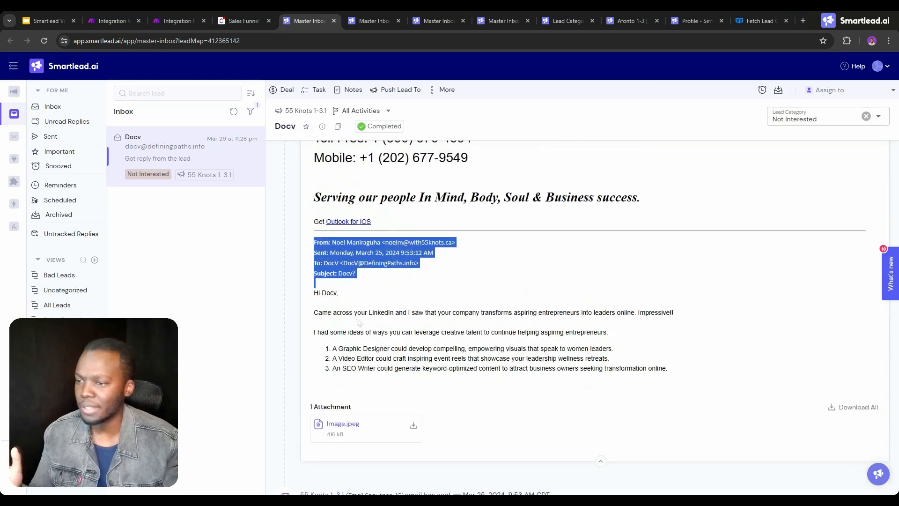
left_click_drag(356, 320, 670, 375)
scroll(432, 328, "up", 7)
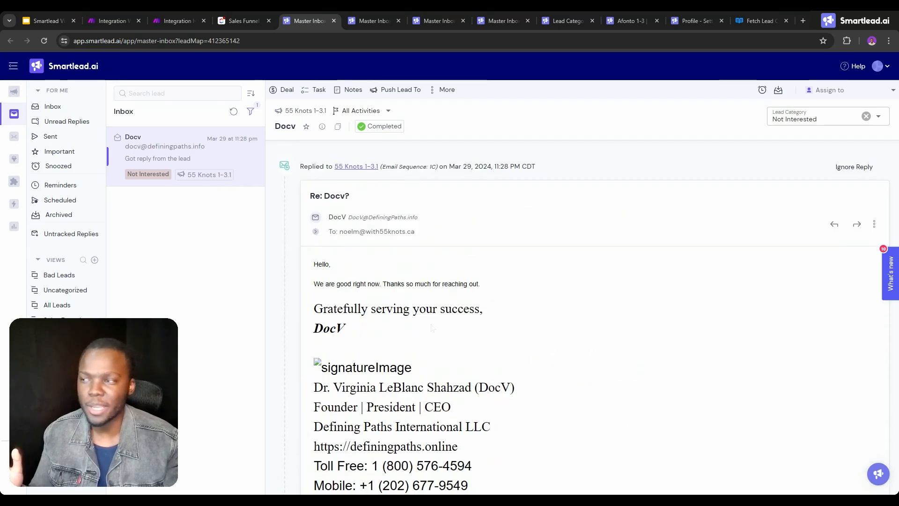
Highlight the lead's own sentence "We are good right now. Thanks so much for reaching out." in the reply.
triple_click(375, 284)
left_click(321, 273)
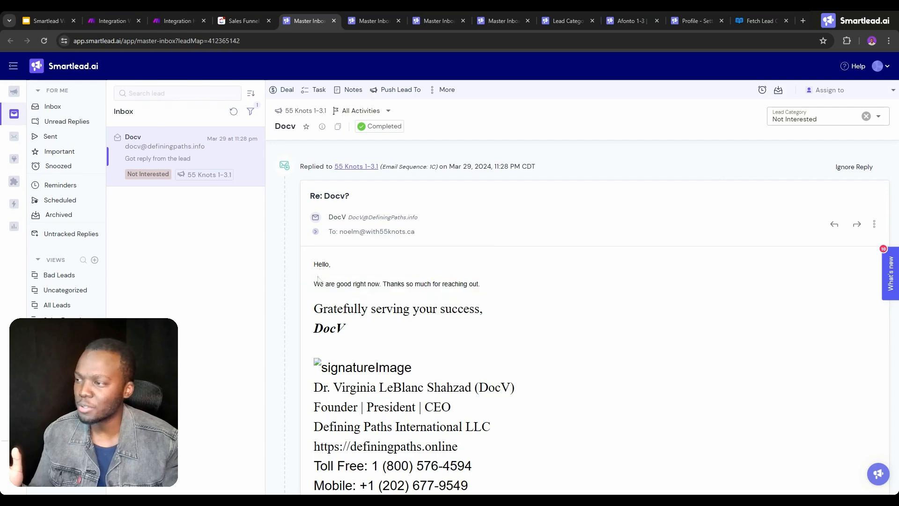
double_click(318, 284)
left_click_drag(353, 284, 464, 284)
Open the fourth archived lead's campaign URL from the Sales Funnel list to view that conversation.
left_click(244, 21)
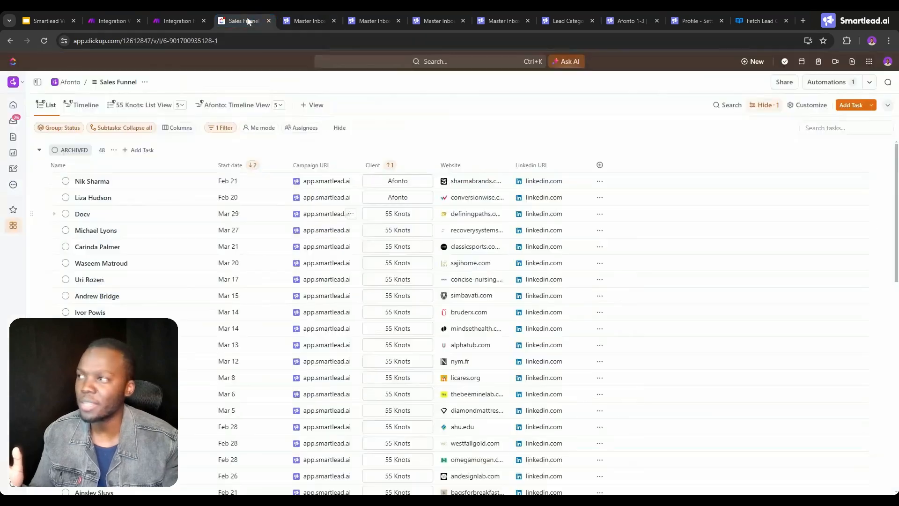
left_click(319, 231)
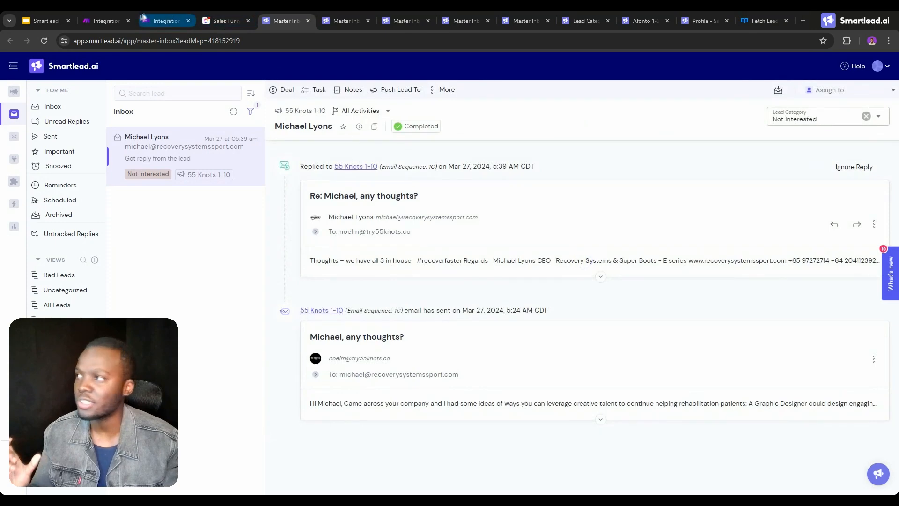
View the "Convert to text and remove history" module in the Make scenario, and return to the fourth lead's Smartlead conversation.
left_click(106, 20)
left_click(367, 214)
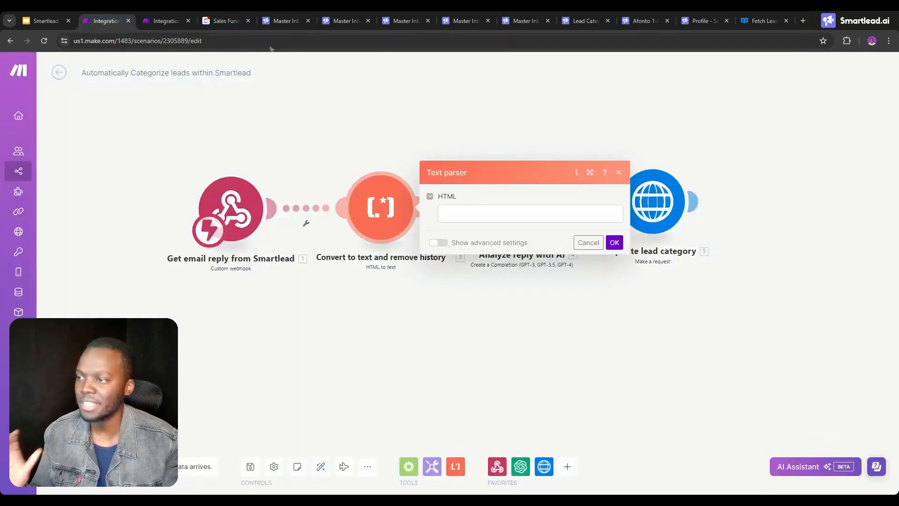
left_click(226, 20)
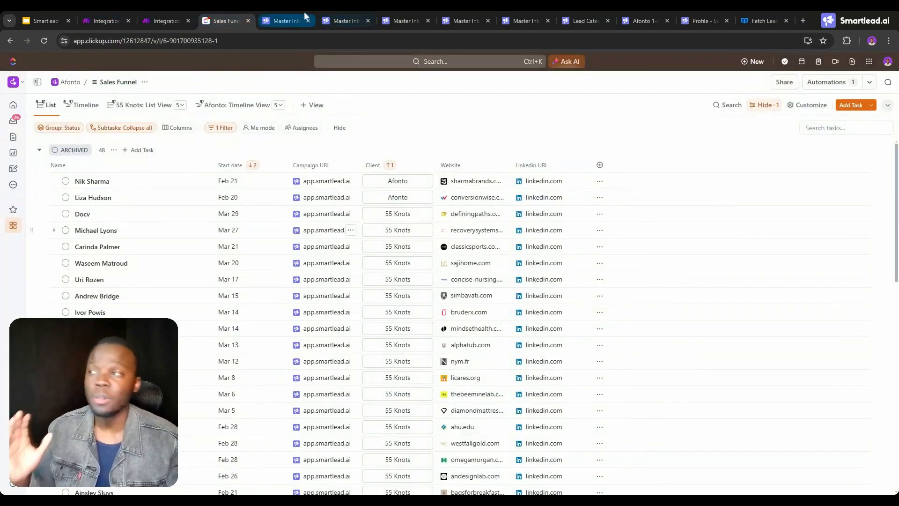
left_click(286, 20)
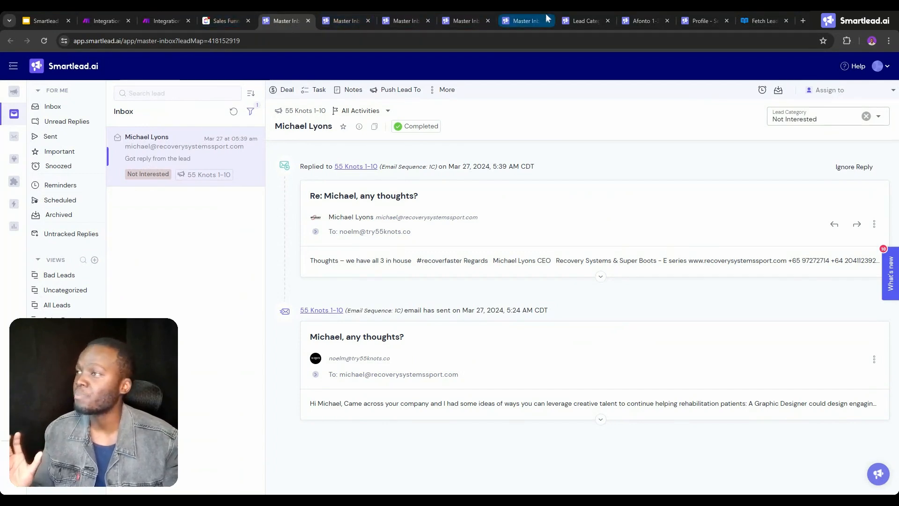
Review the Lead Categories in Smartlead's settings and the Google Slides page of additional lead category ideas.
left_click(582, 20)
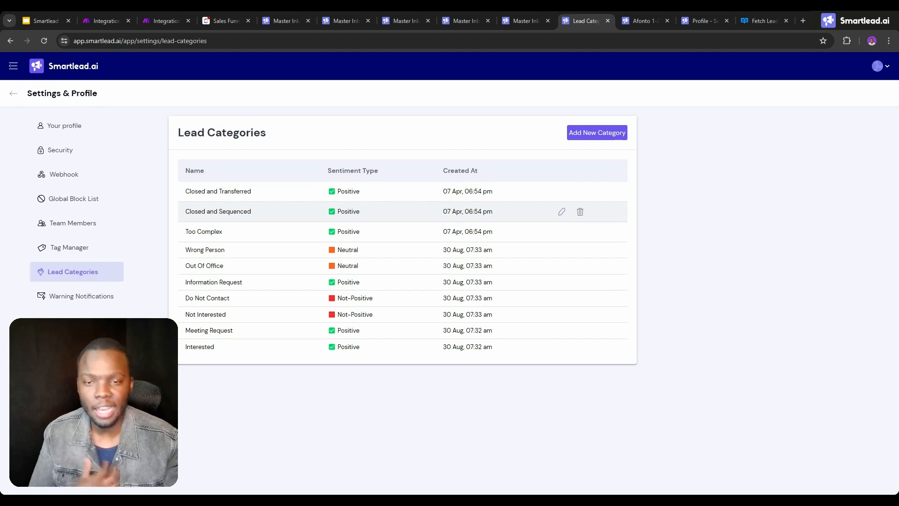
left_click(47, 20)
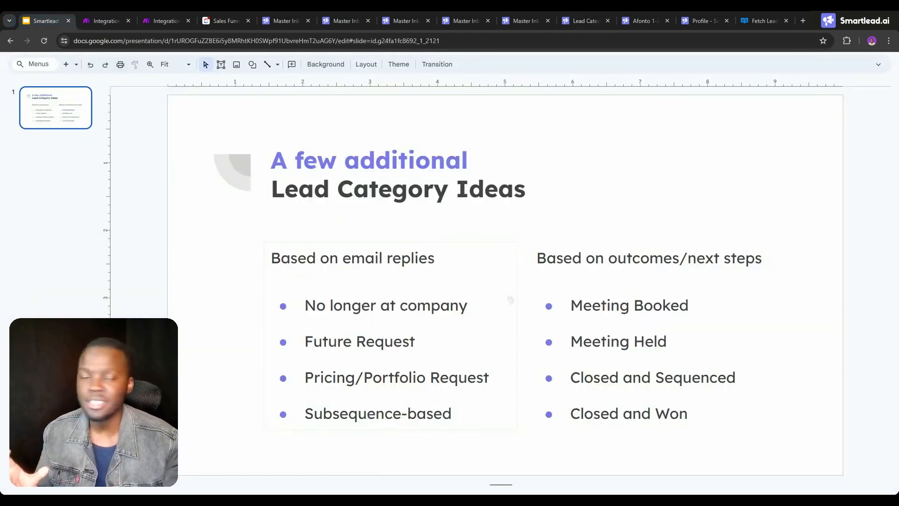
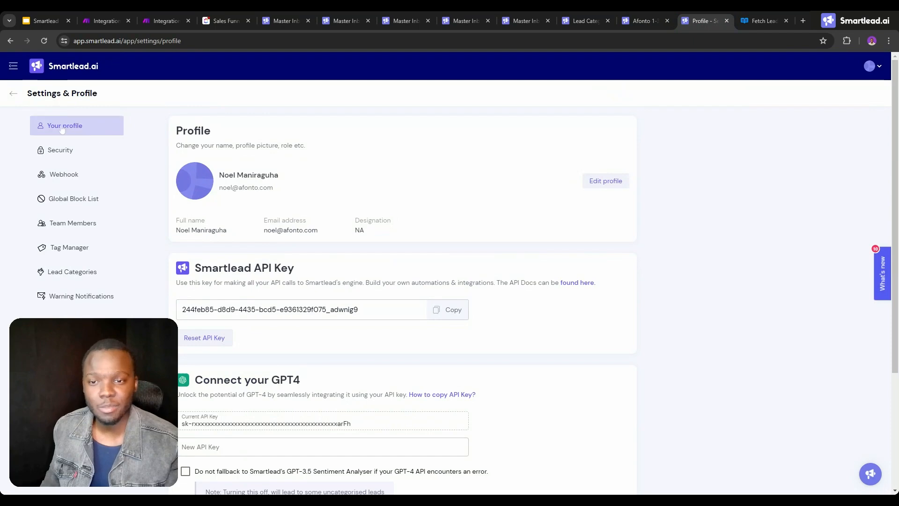
Copy the Smartlead API key from the profile settings and append it to the Fetch Lead Categories module's request URL in Make.
left_click(442, 314)
left_click(213, 15)
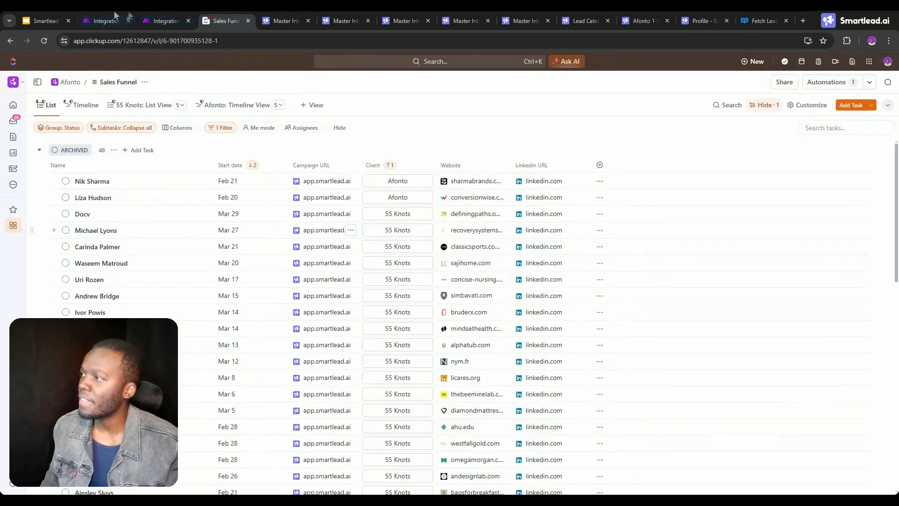
left_click(166, 21)
left_click(612, 145)
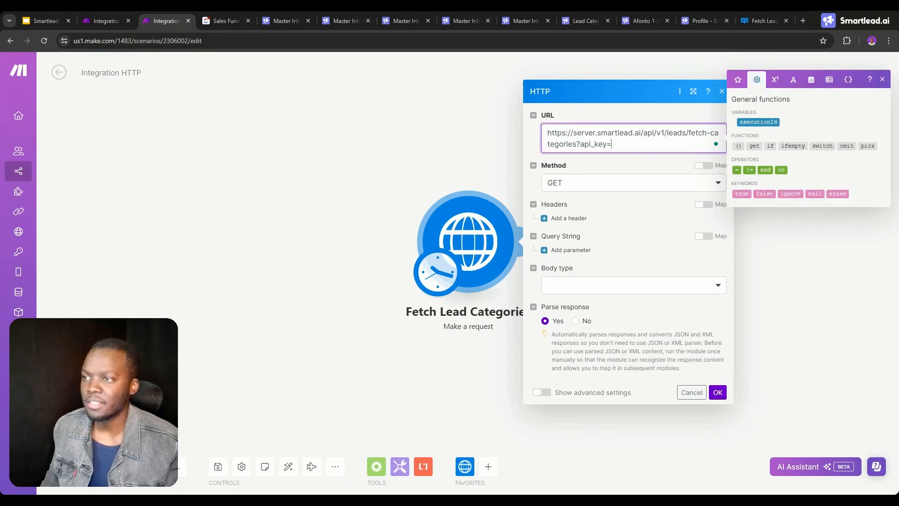
key("ctrl+v")
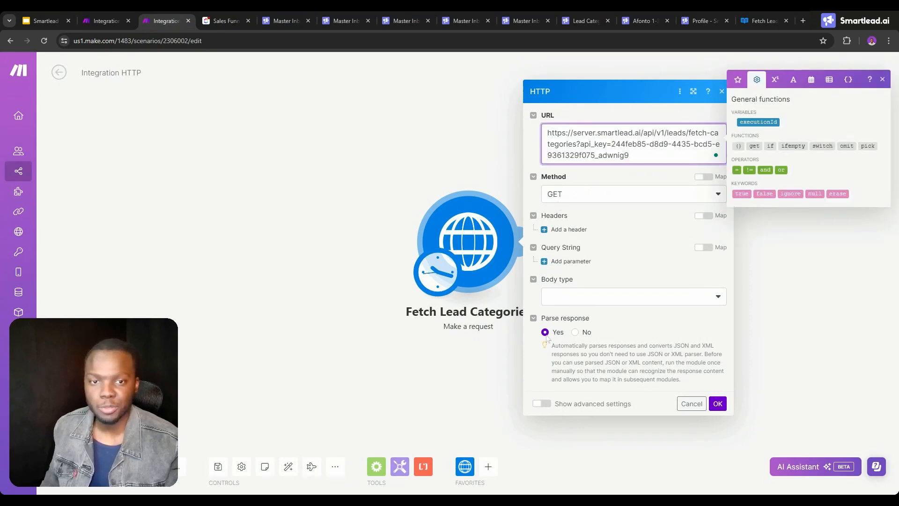
left_click(717, 403)
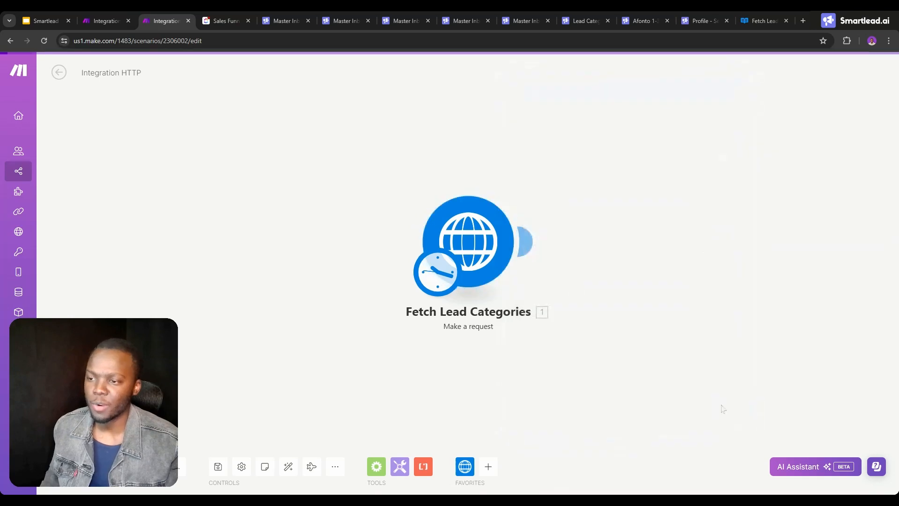
Run only the Fetch Lead Categories module and expand the Data array in its output.
right_click(487, 251)
left_click(513, 272)
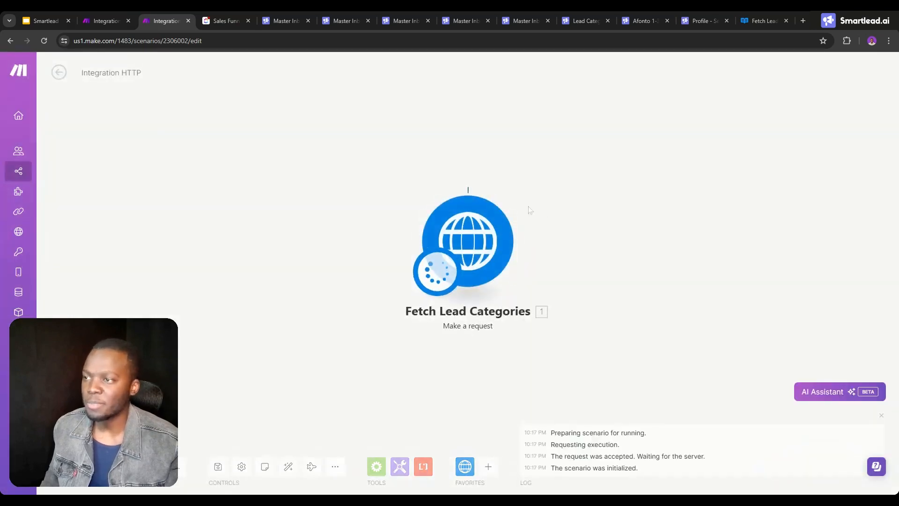
left_click(533, 184)
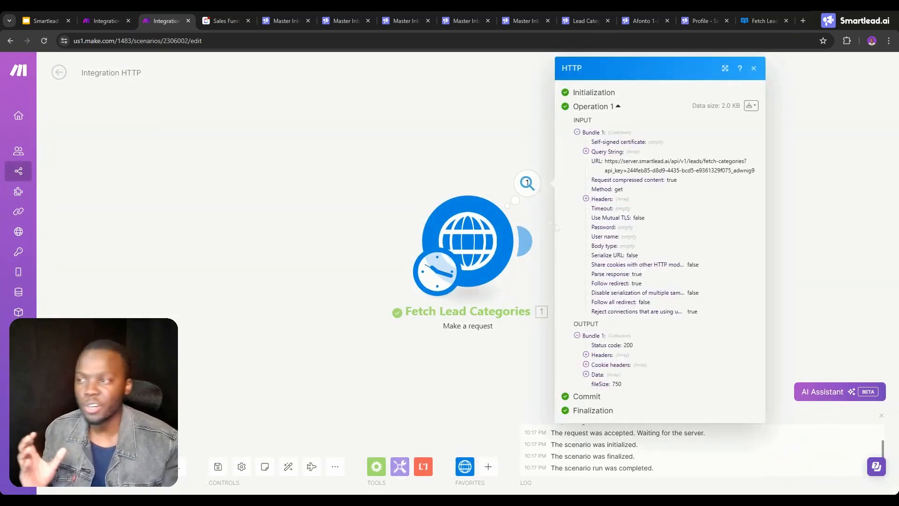
left_click(592, 376)
scroll(595, 356, "down", 1)
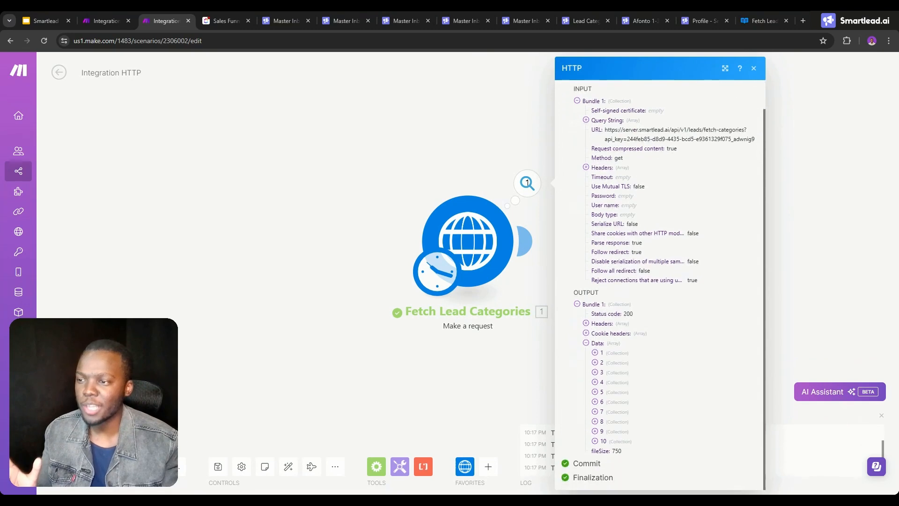
Examine the ids and names of returned lead categories 1, 2, 6, 9 and 10 in the module output.
left_click(597, 351)
left_click(601, 391)
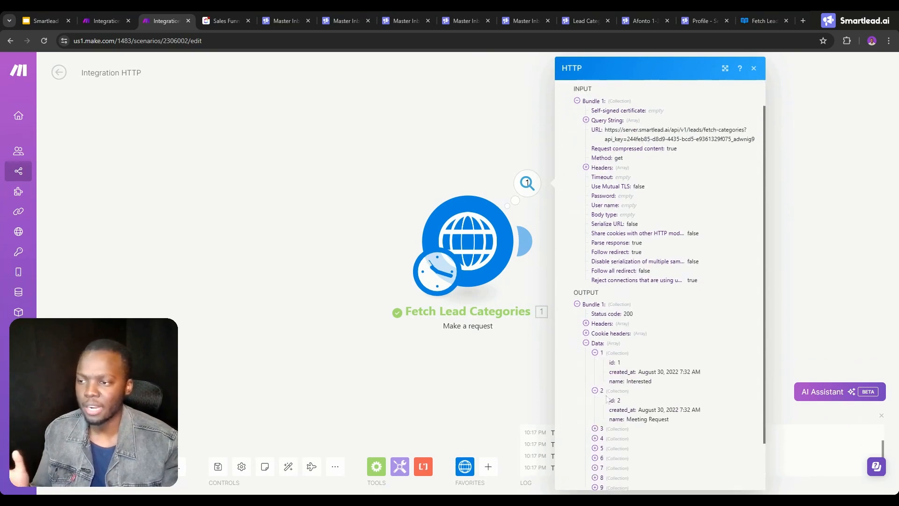
scroll(637, 394, "down", 2)
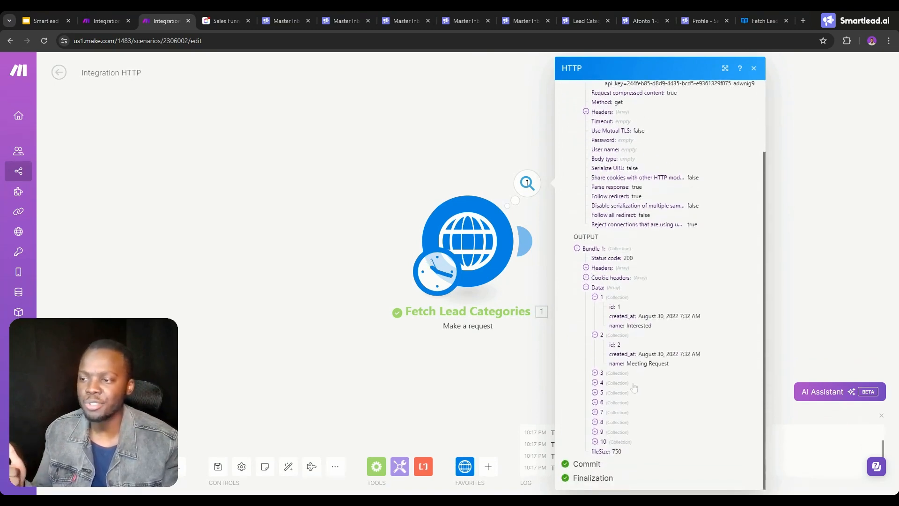
left_click(596, 402)
scroll(602, 422, "down", 1)
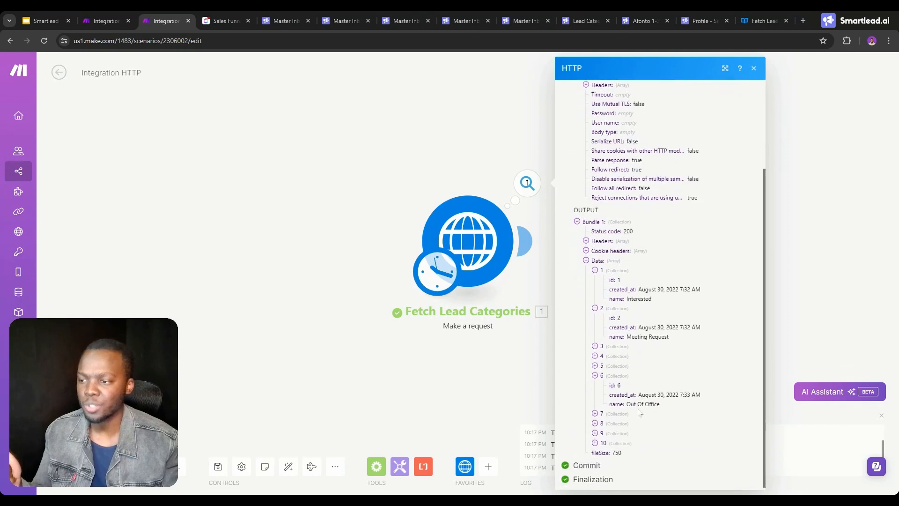
left_click(595, 441)
scroll(604, 438, "down", 1)
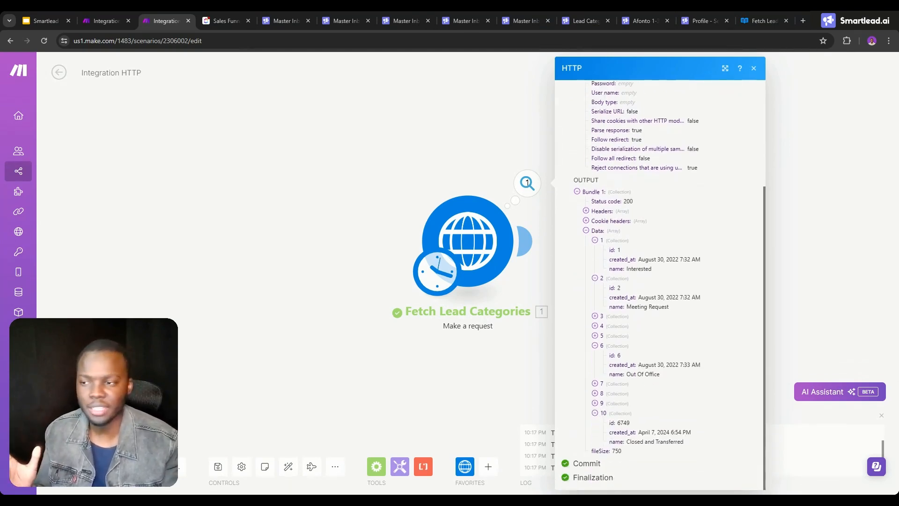
left_click(595, 403)
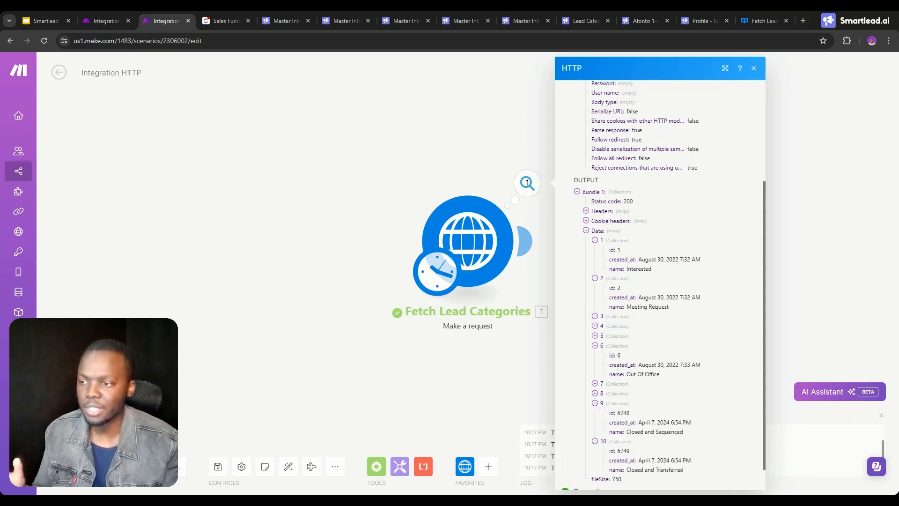
Create a Smartlead lead category named "No longer at company", copied from the category ideas slide, with Not Positive sentiment.
left_click(595, 18)
left_click(597, 132)
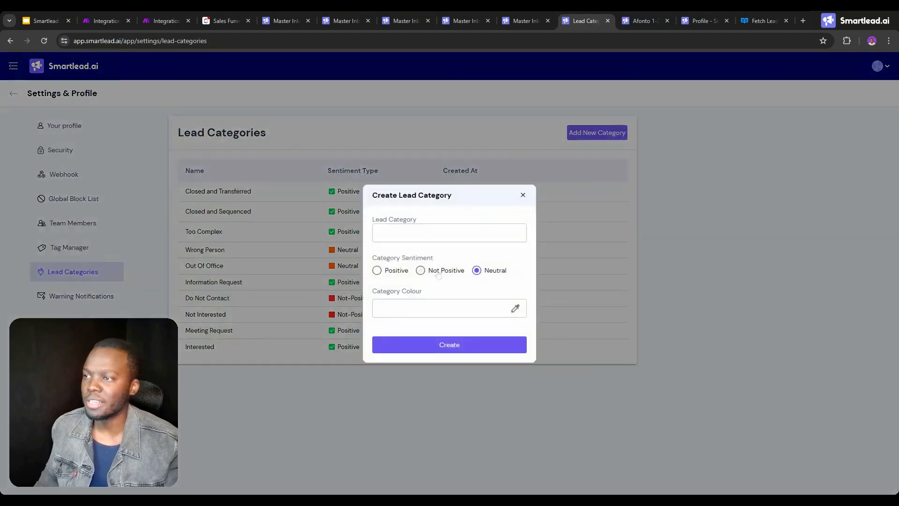
left_click(50, 18)
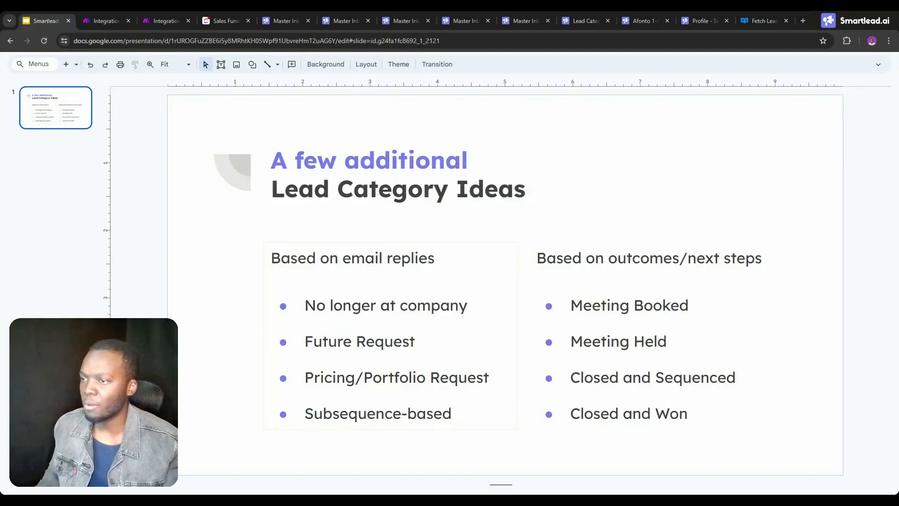
left_click(467, 305)
left_click_drag(468, 305, 305, 306)
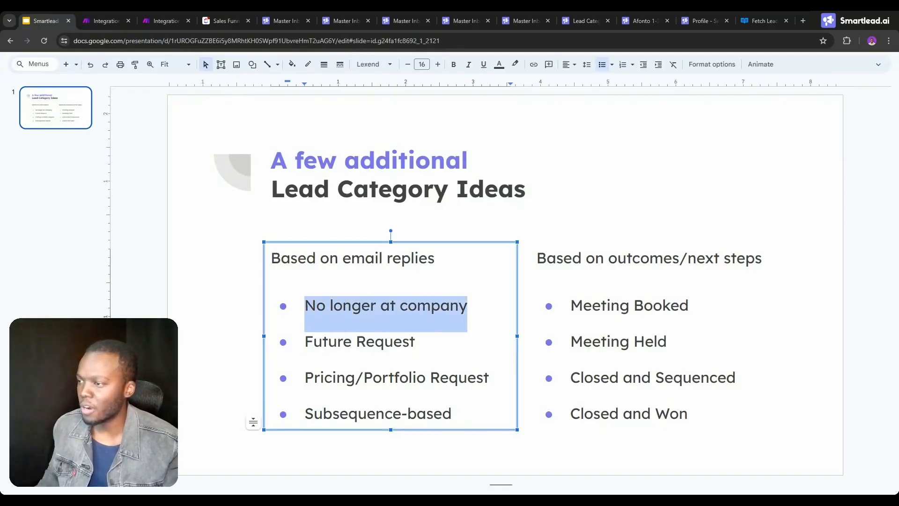
left_click(583, 21)
left_click(468, 233)
key("ctrl+v")
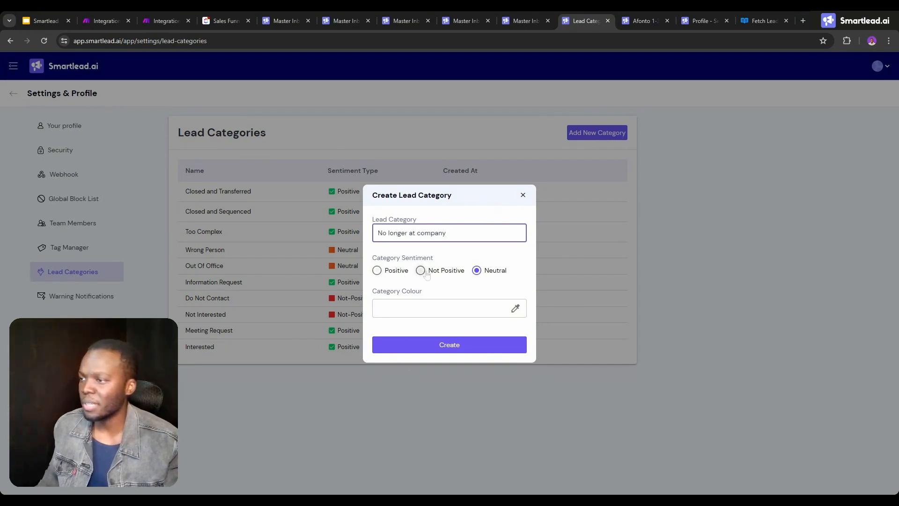
left_click(450, 308)
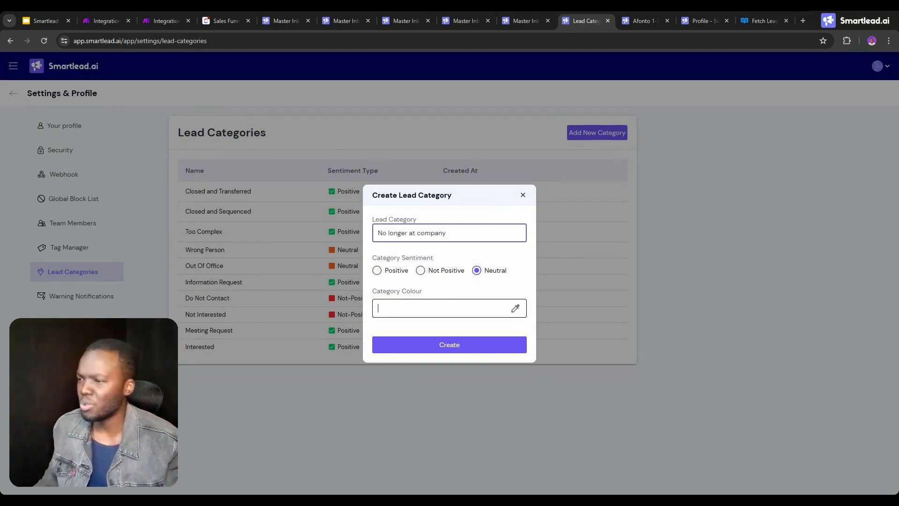
left_click(421, 270)
left_click(438, 346)
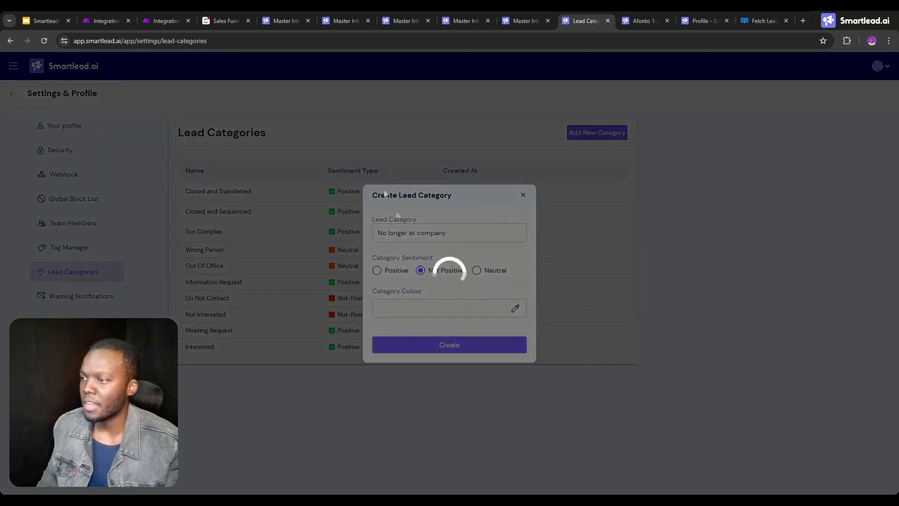
Rerun only the Fetch Lead Categories module in Make and open the output of the new run.
left_click(164, 19)
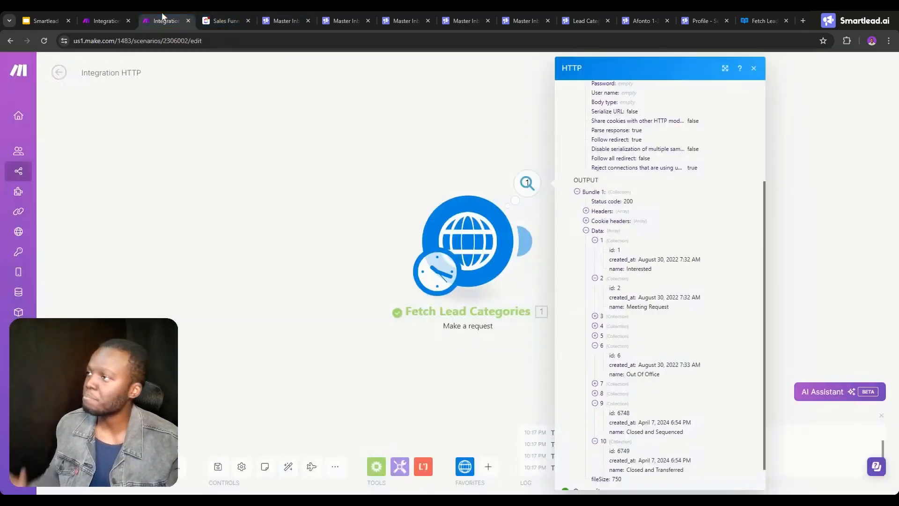
left_click(447, 185)
right_click(467, 233)
left_click(505, 255)
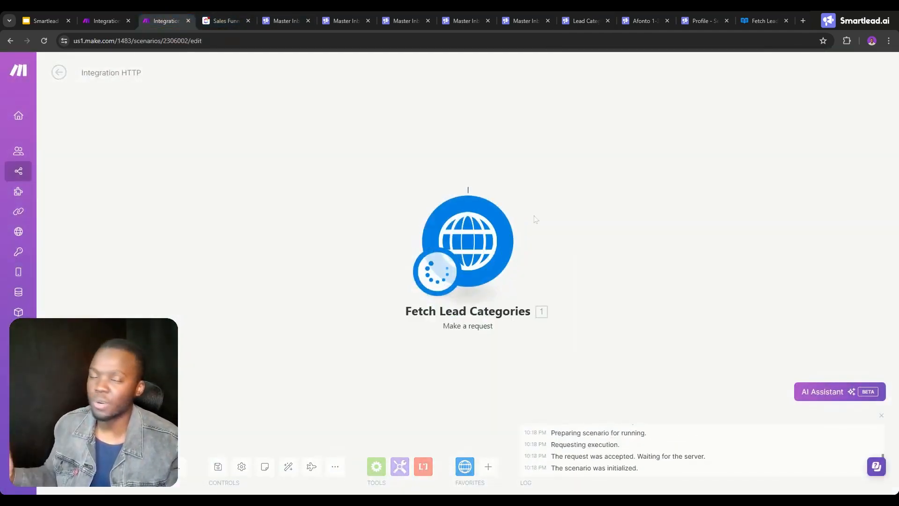
left_click(527, 183)
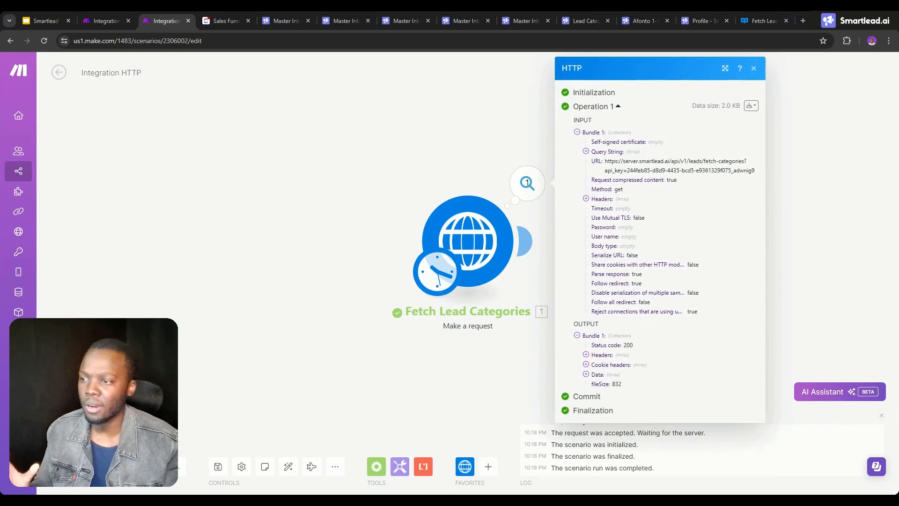
Expand the eleventh collection in the output's Data array and select the id of the "No longer at company" category.
left_click(597, 374)
scroll(627, 365, "down", 1)
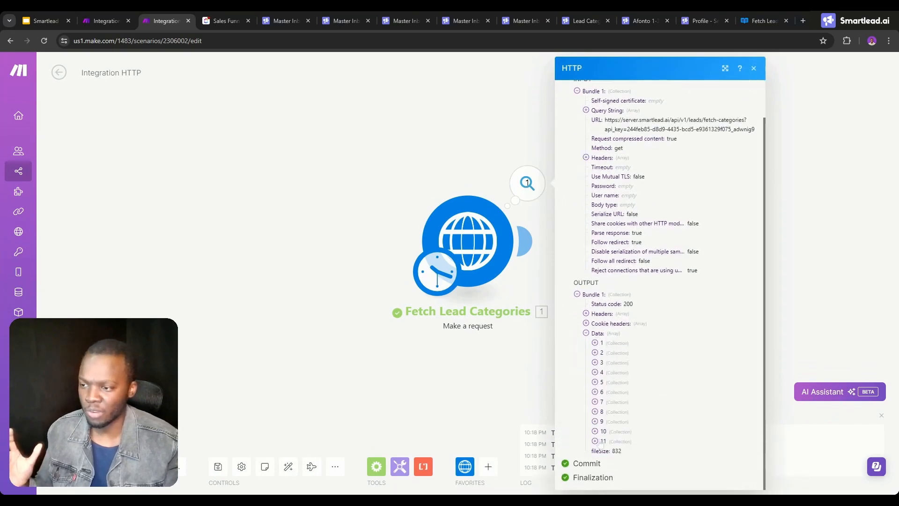
left_click(595, 441)
scroll(595, 440, "down", 1)
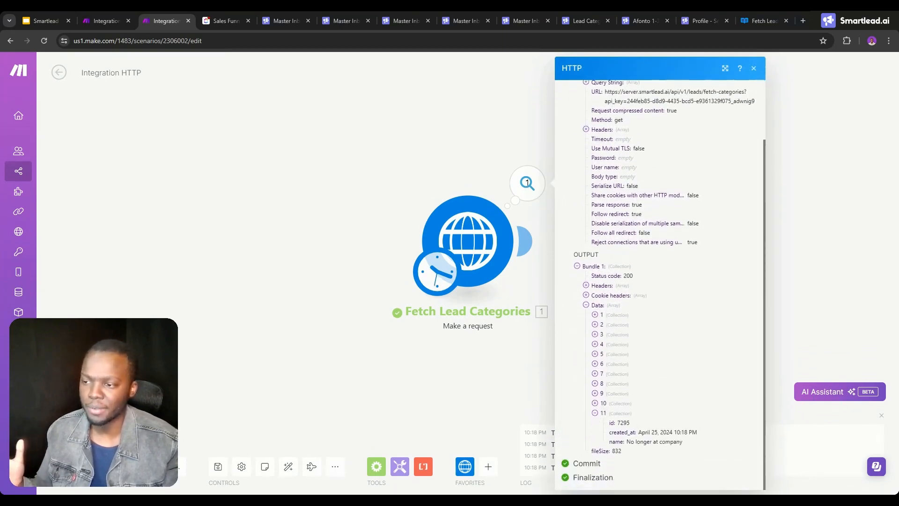
double_click(623, 422)
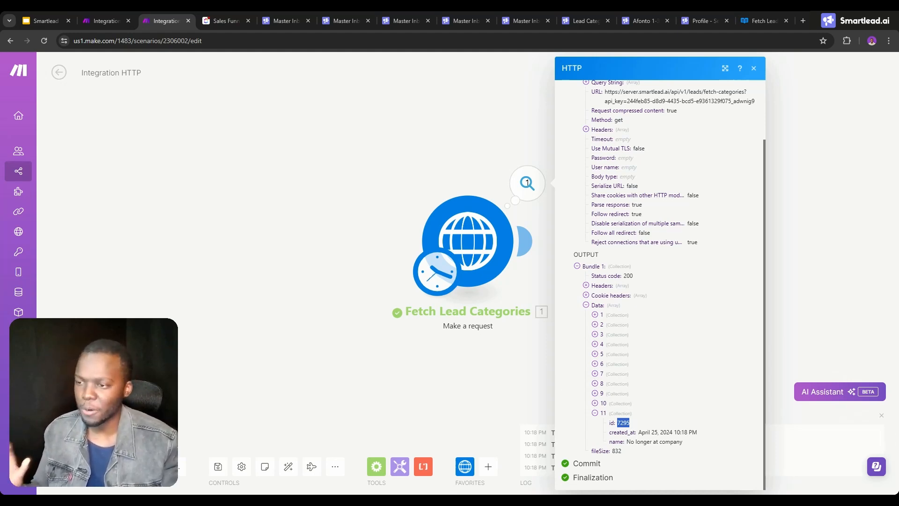
Open the Update lead category module in the "Automatically Categorize leads within Smartlead" scenario and go to its empty Request content.
left_click(105, 20)
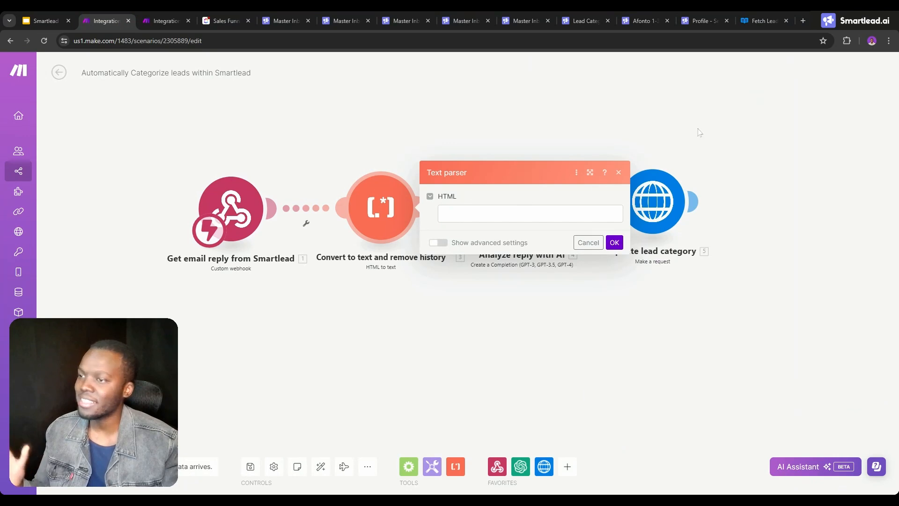
left_click(700, 133)
left_click(651, 206)
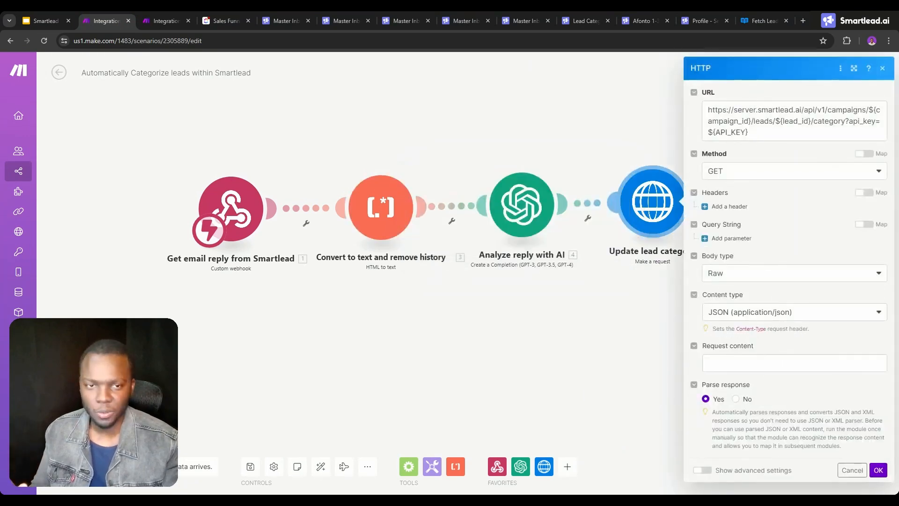
left_click(795, 363)
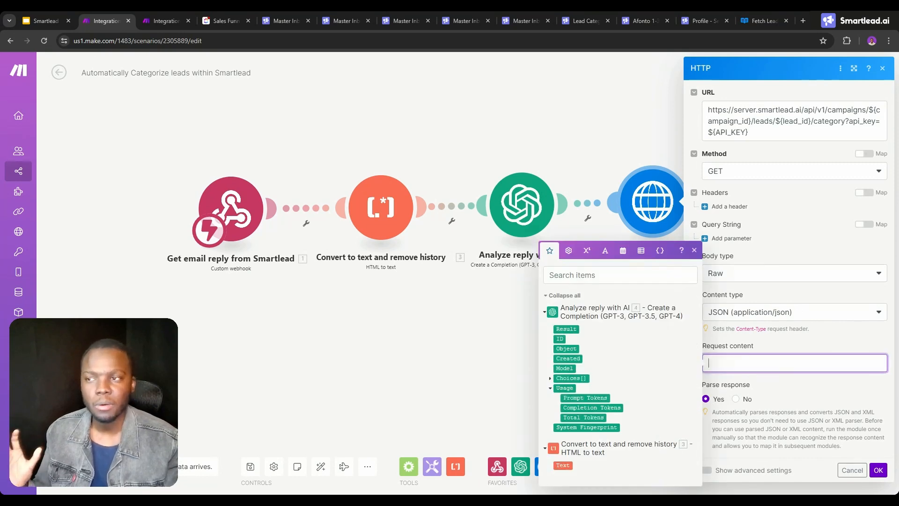
double_click(470, 119)
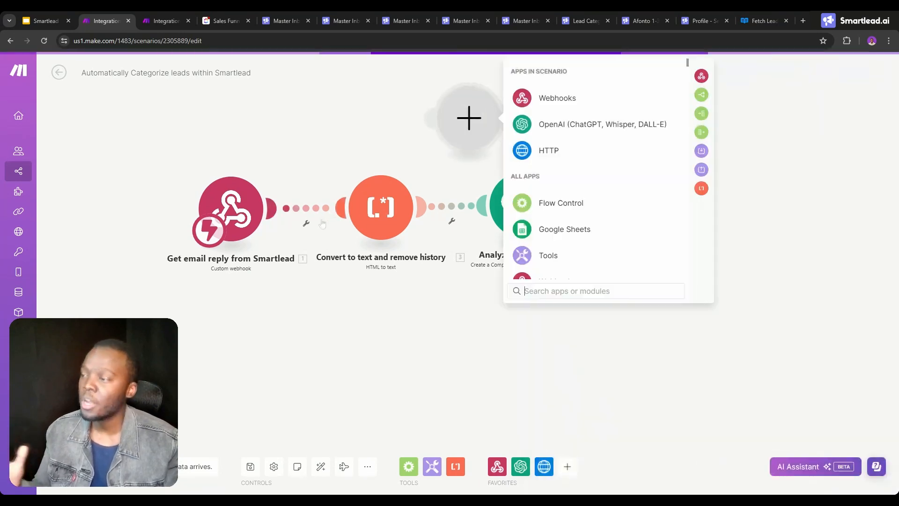
left_click(347, 153)
right_click(469, 122)
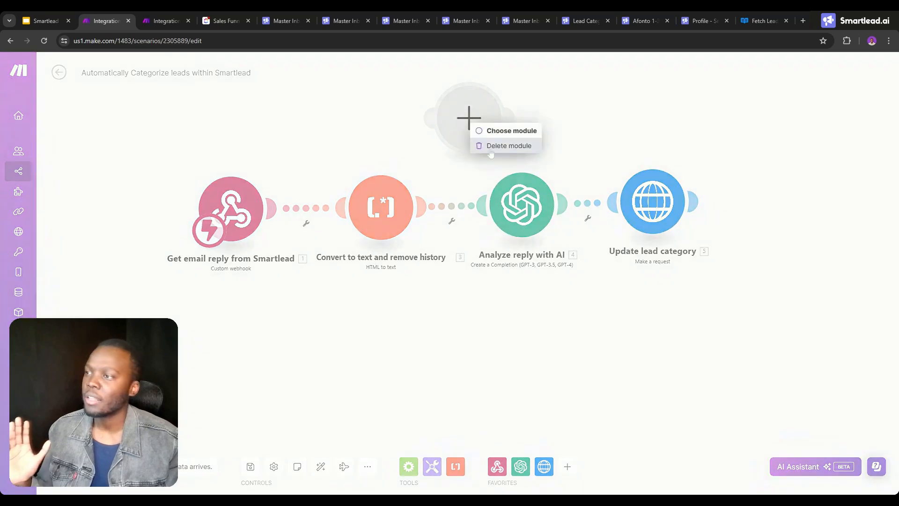
left_click(508, 146)
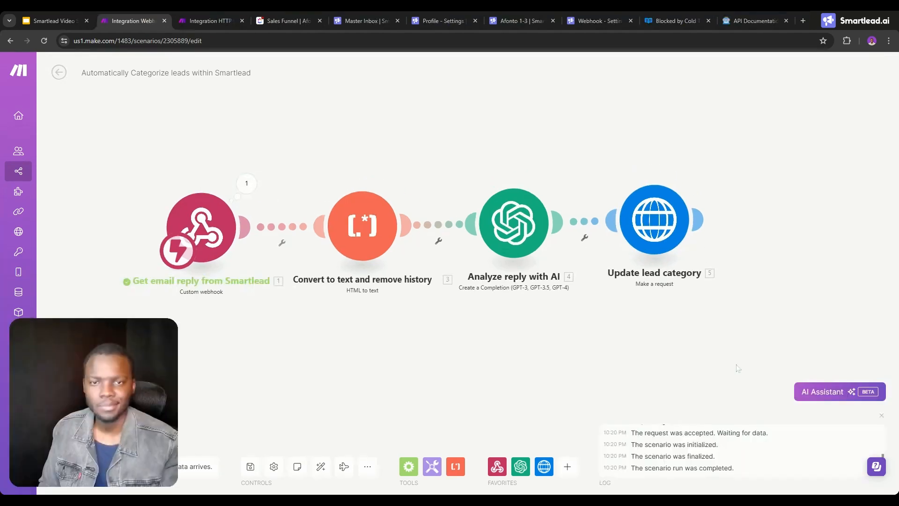
Look up the Out Of Office category's id in the Fetch Lead Categories output and select the category_id value in the Update lead category request.
left_click(655, 219)
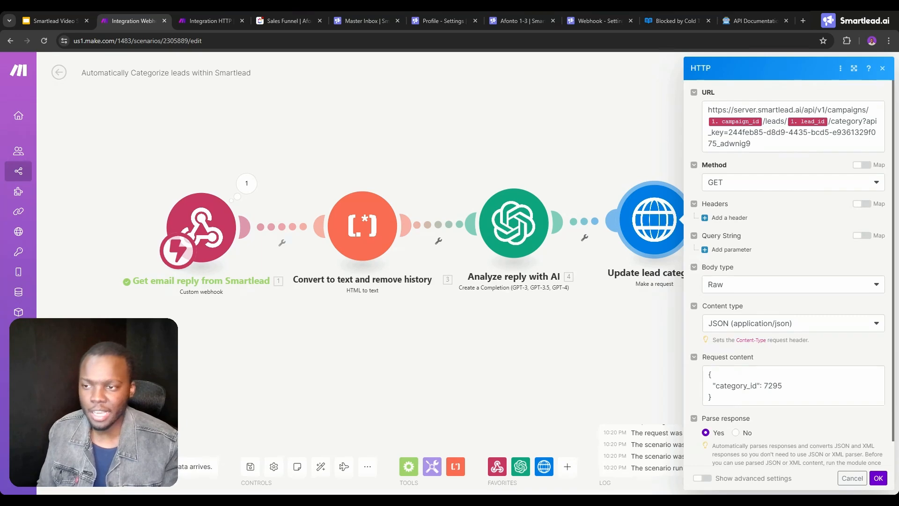
key("ctrl+Tab")
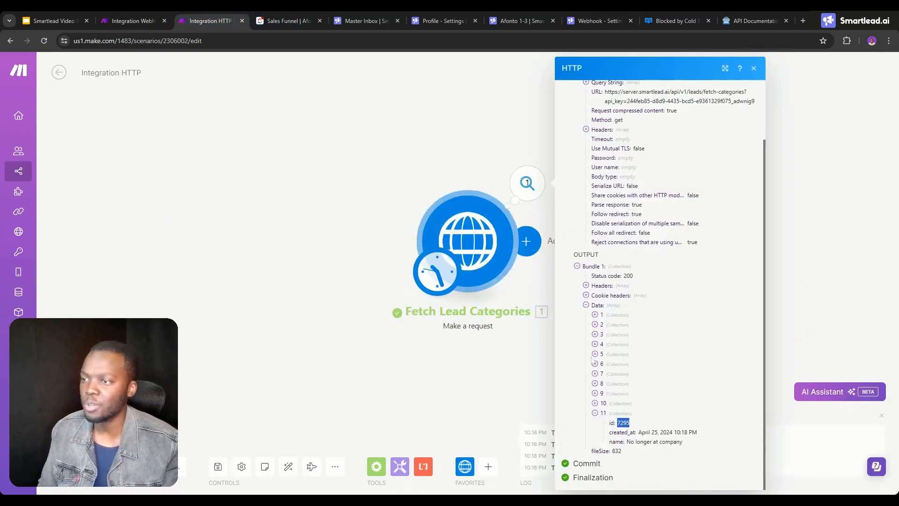
left_click(595, 364)
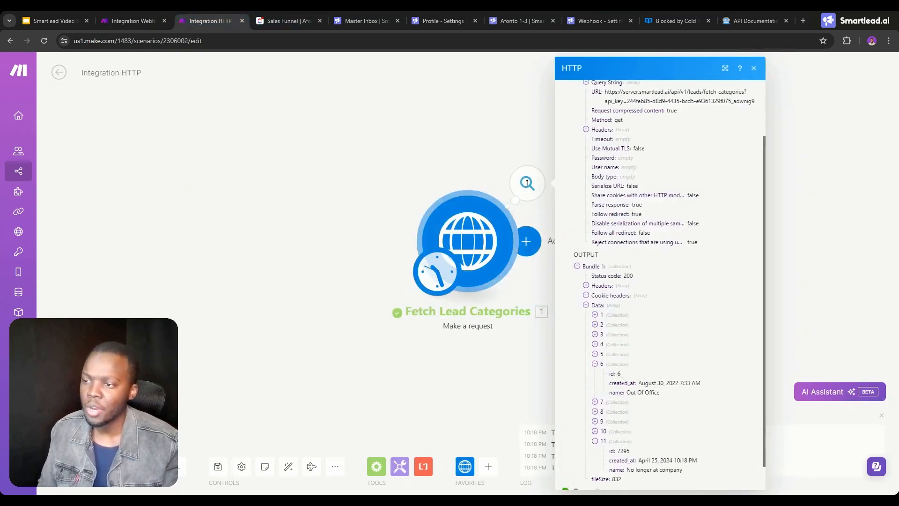
left_click(118, 18)
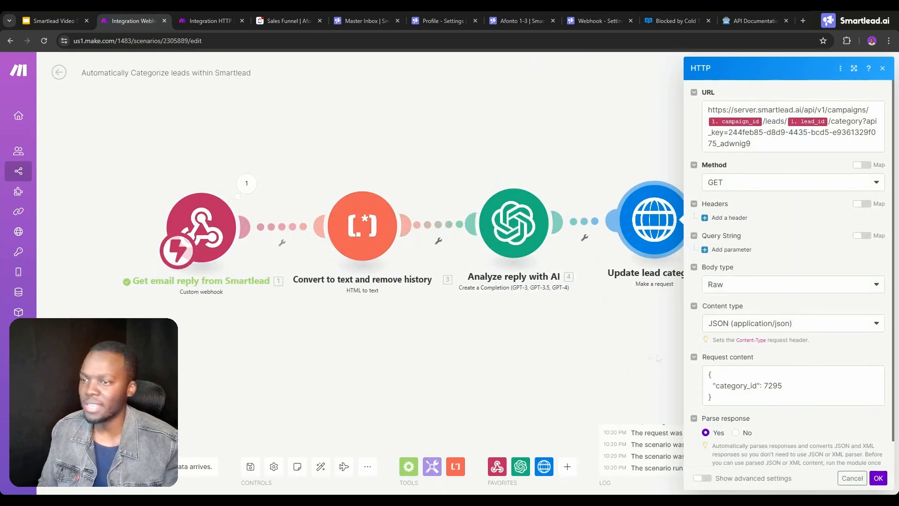
double_click(772, 386)
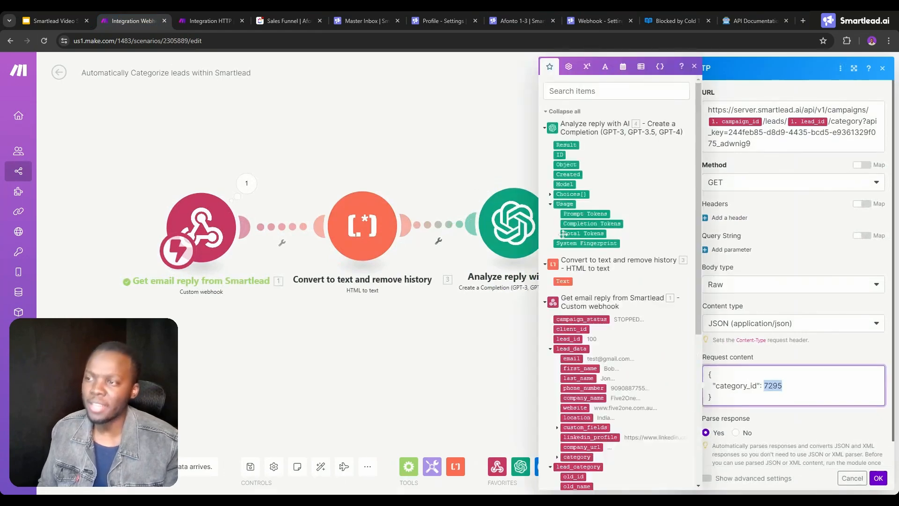
Replace the category_id value in the Update lead category request with the AI module's Choices[] Message Content and save the module.
left_click(551, 195)
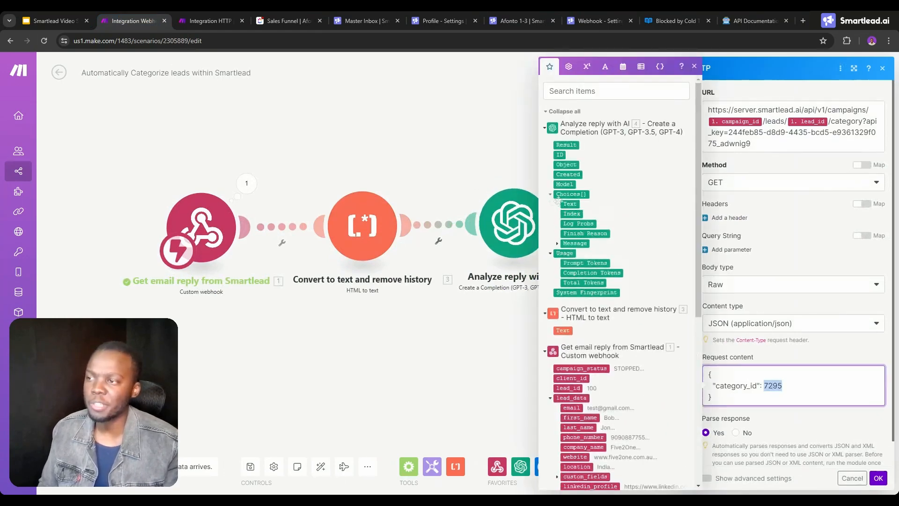
left_click(558, 244)
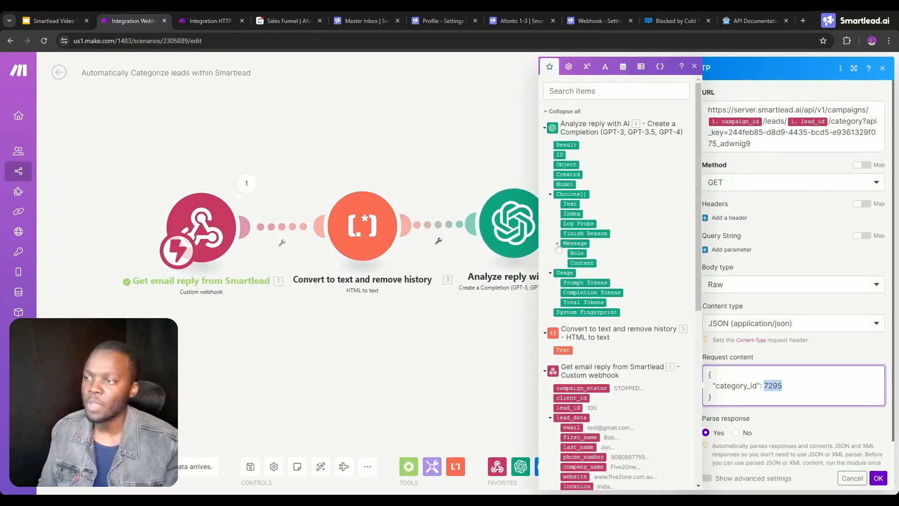
key("BackSpace")
left_click(576, 263)
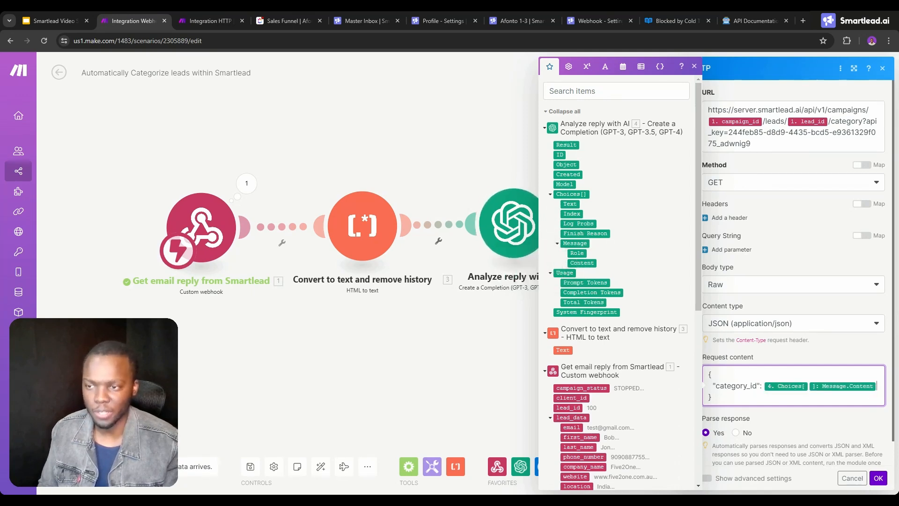
left_click(879, 478)
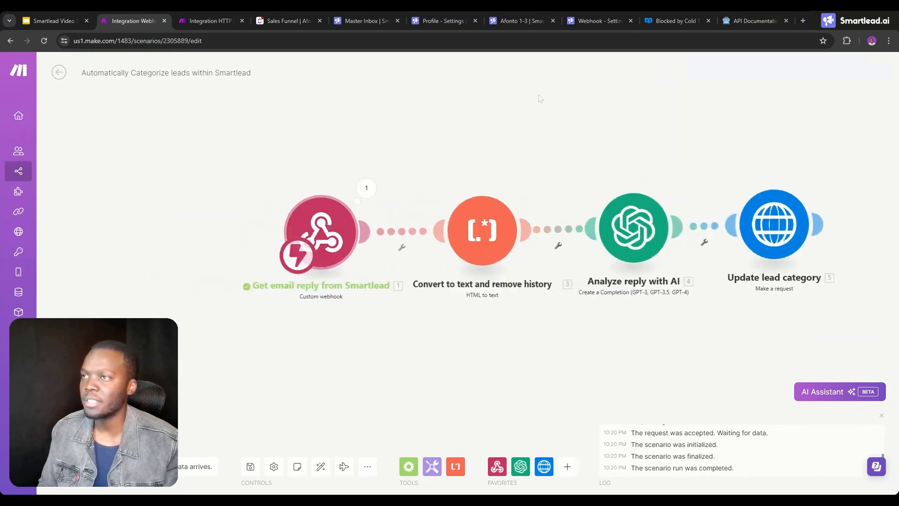
Review Smartlead's webhook event types, the GPT4 connection in the profile settings and campaign Afonto 1-3's AI lead categorisation options.
left_click(599, 20)
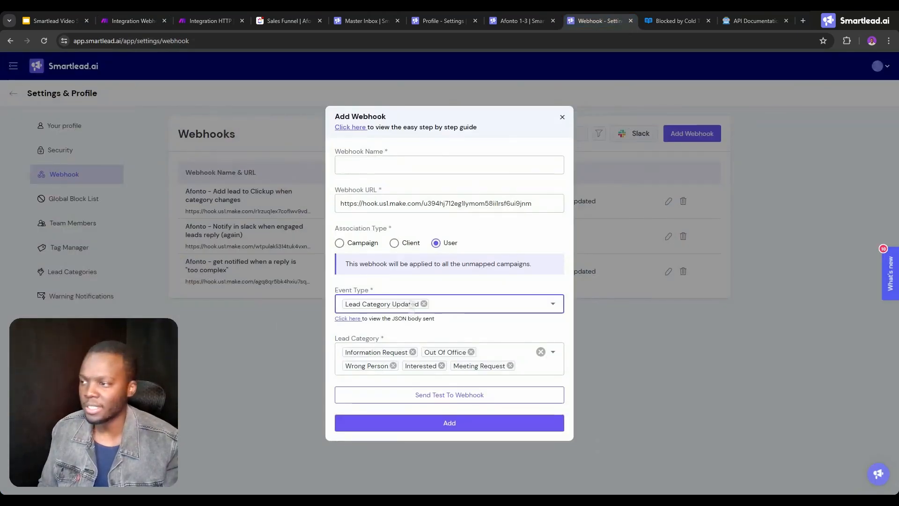
left_click(462, 306)
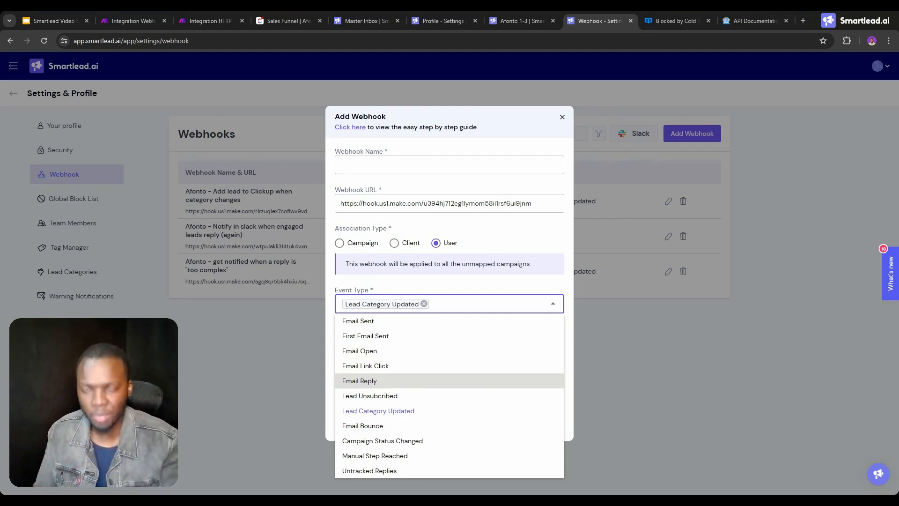
left_click(123, 21)
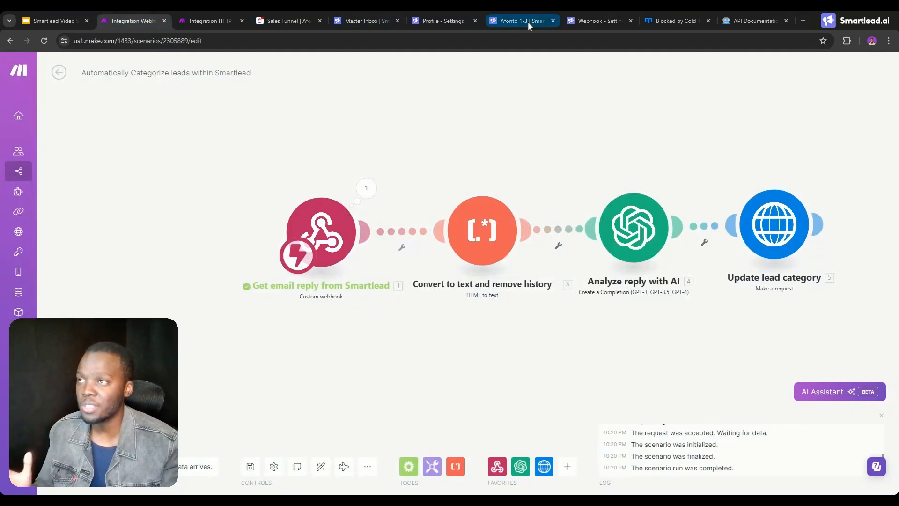
left_click(449, 18)
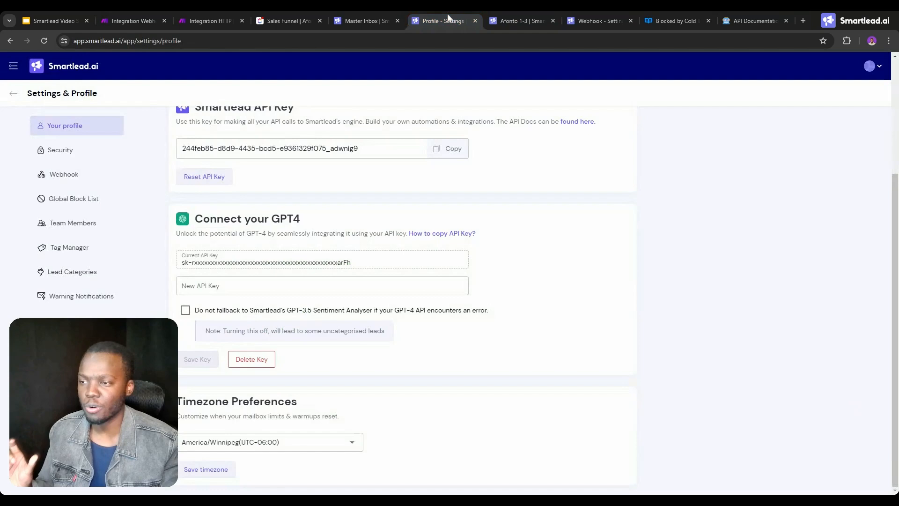
left_click(498, 15)
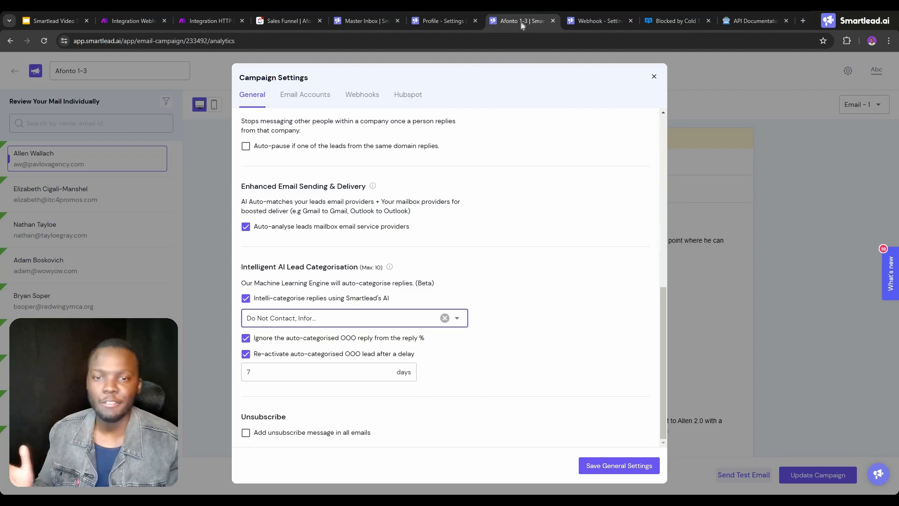
left_click(602, 20)
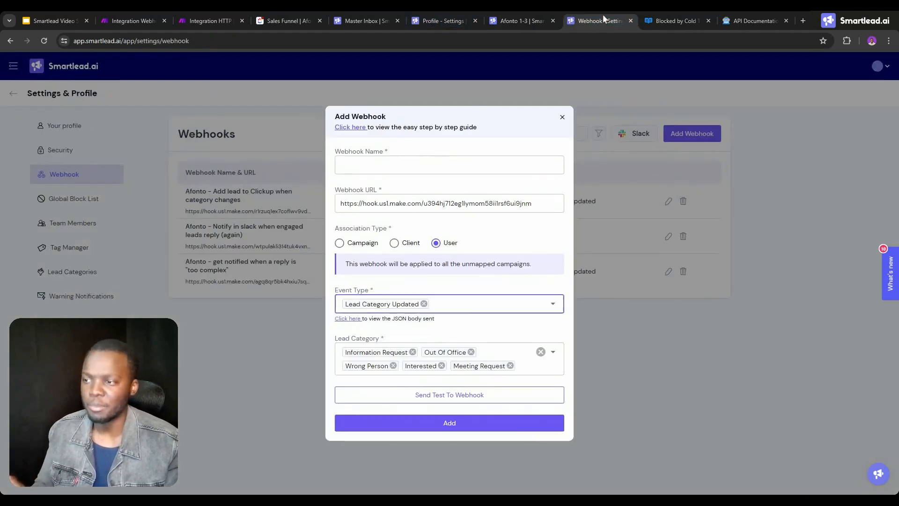
left_click(452, 303)
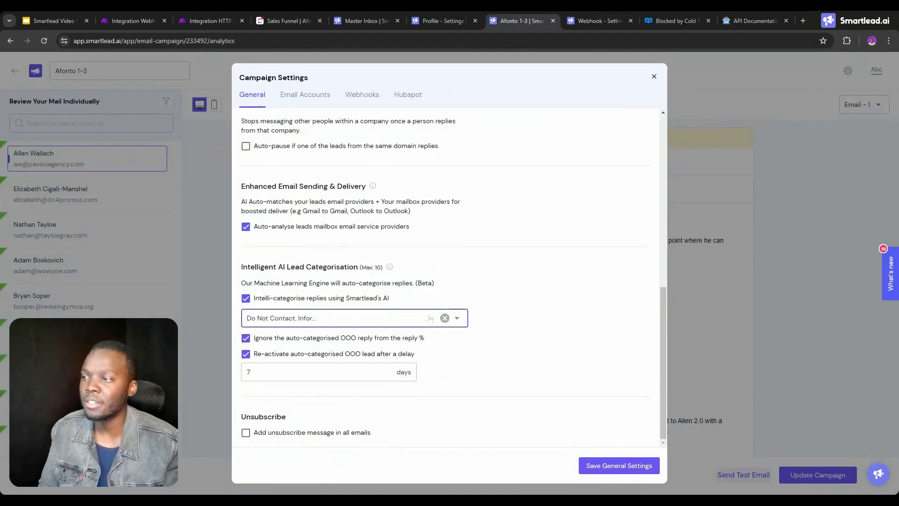
left_click(382, 318)
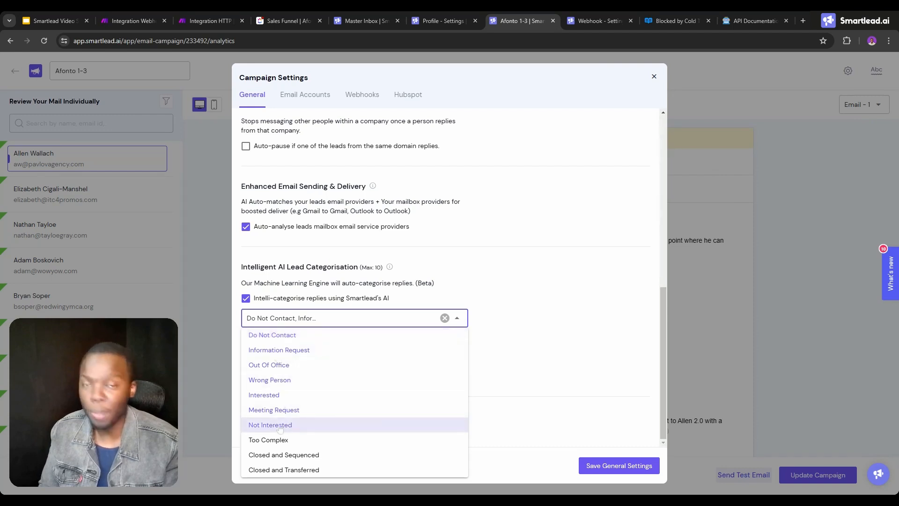
left_click(597, 20)
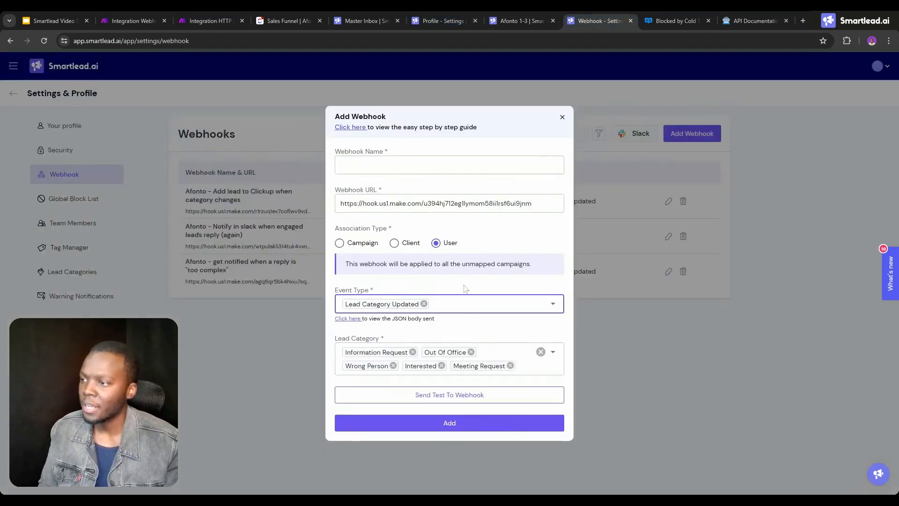
left_click(460, 309)
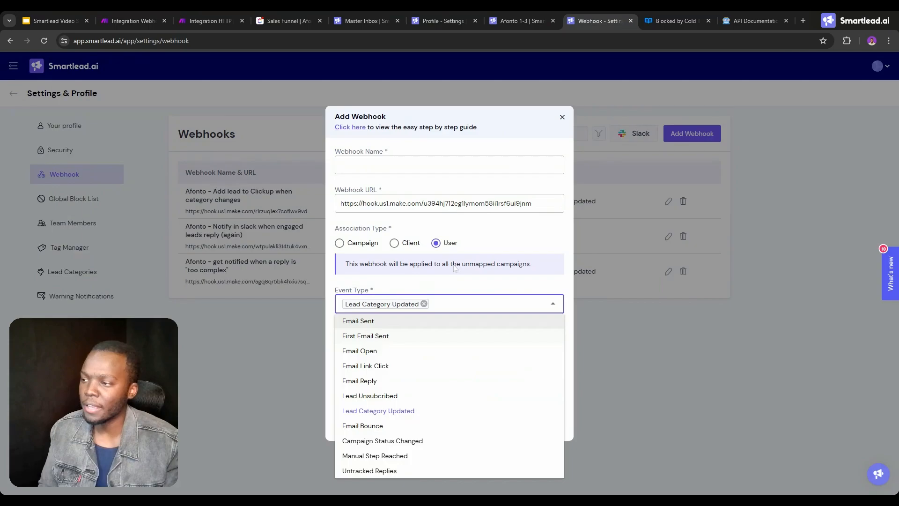
left_click(142, 18)
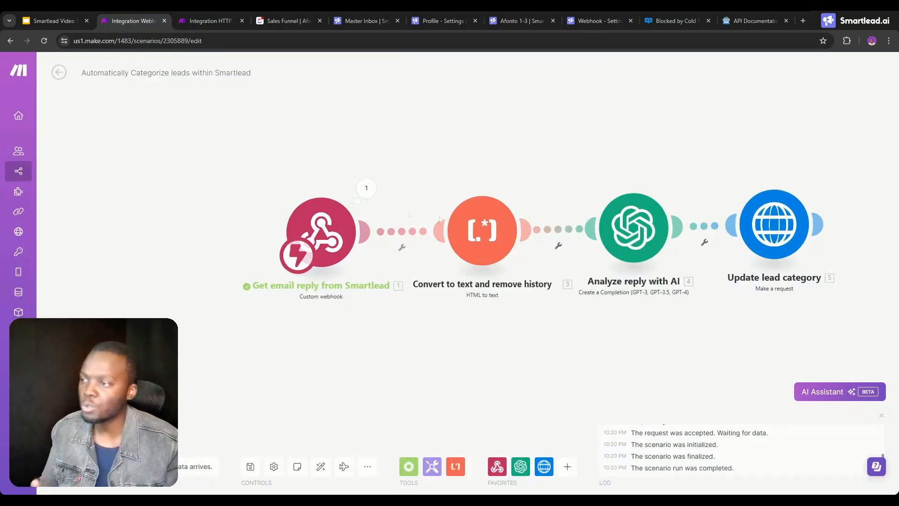
View the Analyze reply with AI module's settings in Make and the additional lead category ideas in Google Slides.
left_click(631, 229)
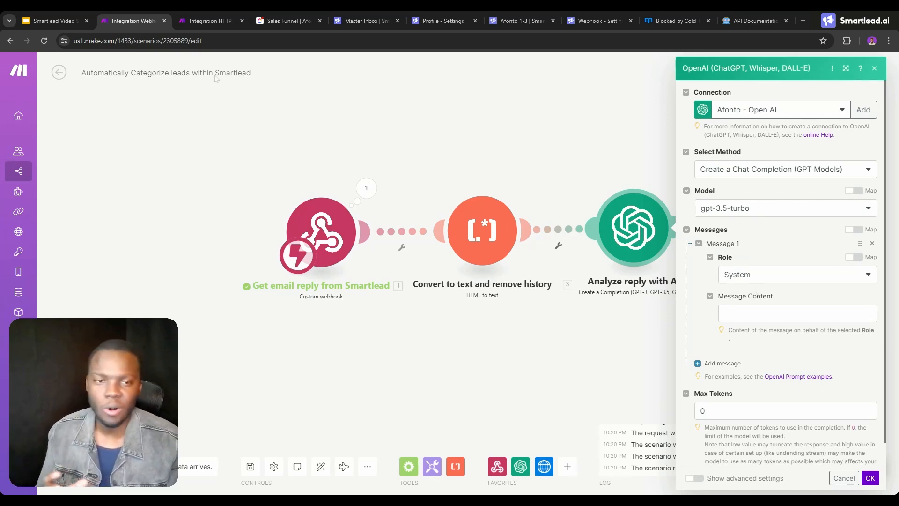
left_click(48, 18)
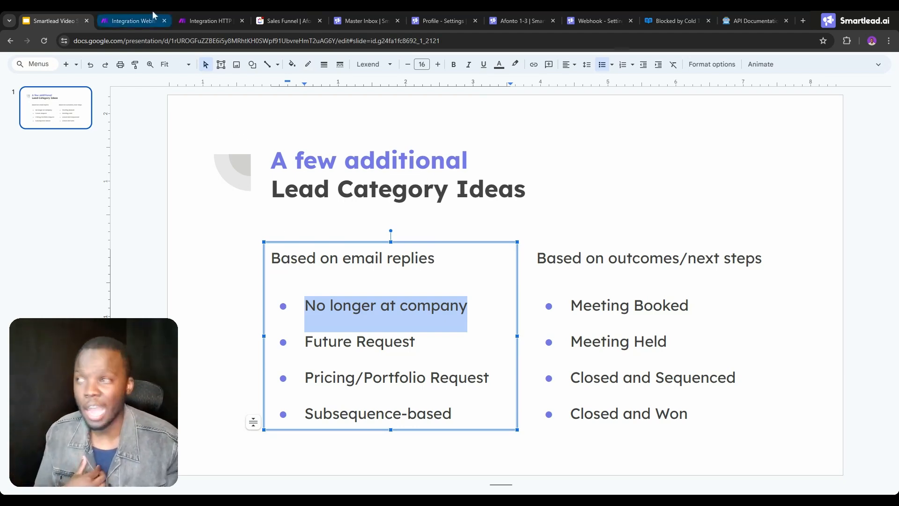
Name the new Smartlead webhook "done", keep Lead Category Updated as its event type, and add it.
left_click(511, 10)
left_click(595, 20)
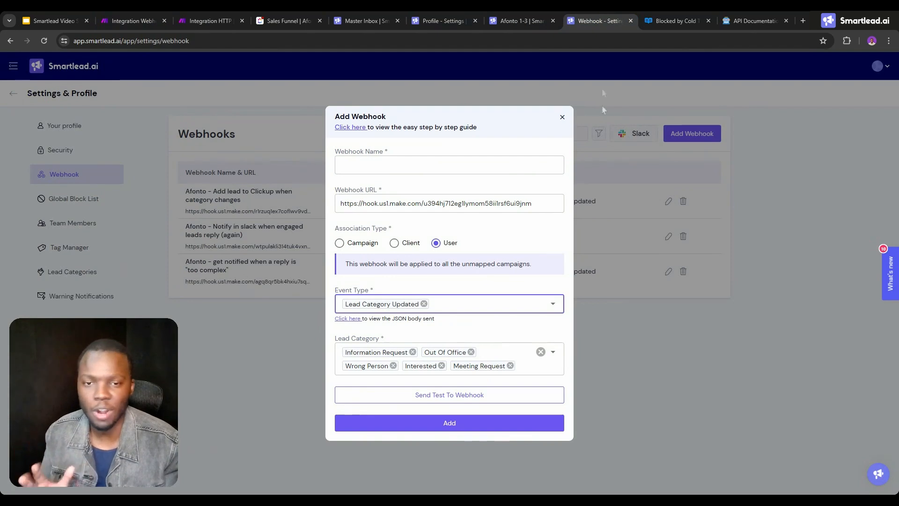
left_click(475, 303)
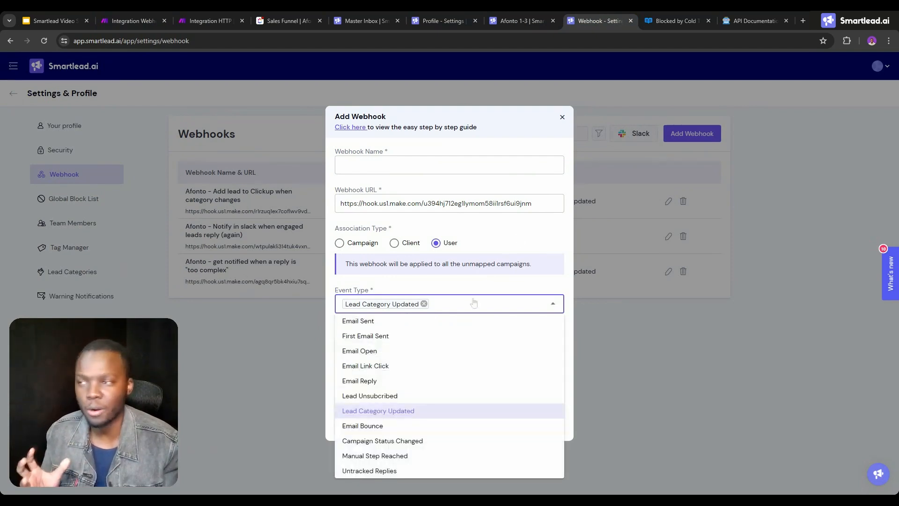
left_click(460, 290)
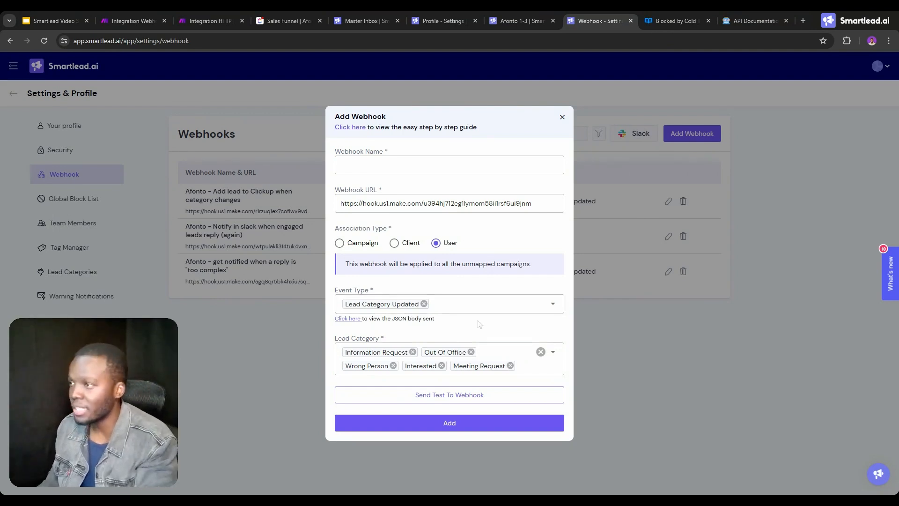
left_click(395, 169)
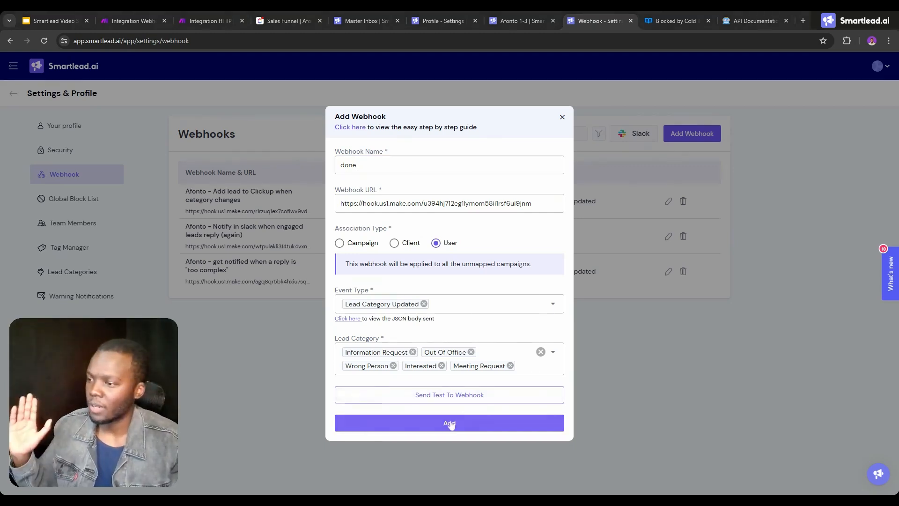
left_click(450, 423)
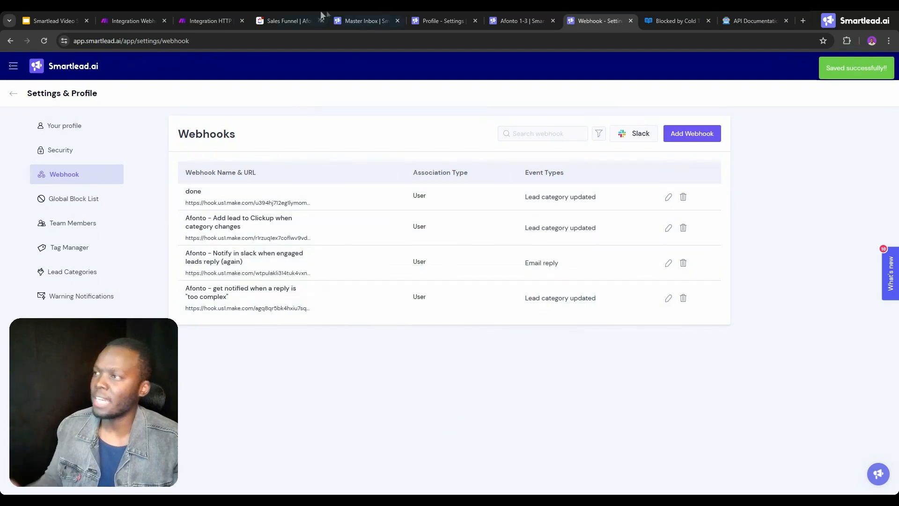
Add the "No longer at company" lead category to the "done" webhook and save the update.
left_click(359, 20)
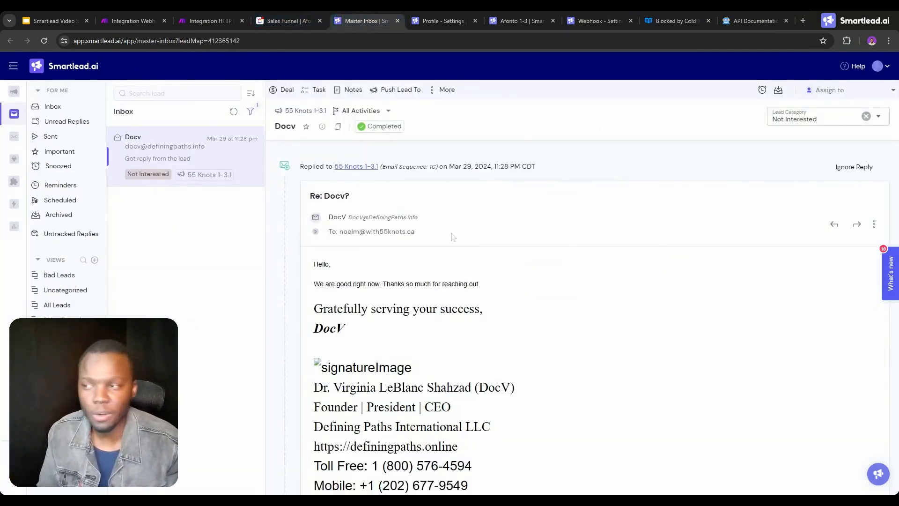
scroll(426, 246, "down", 4)
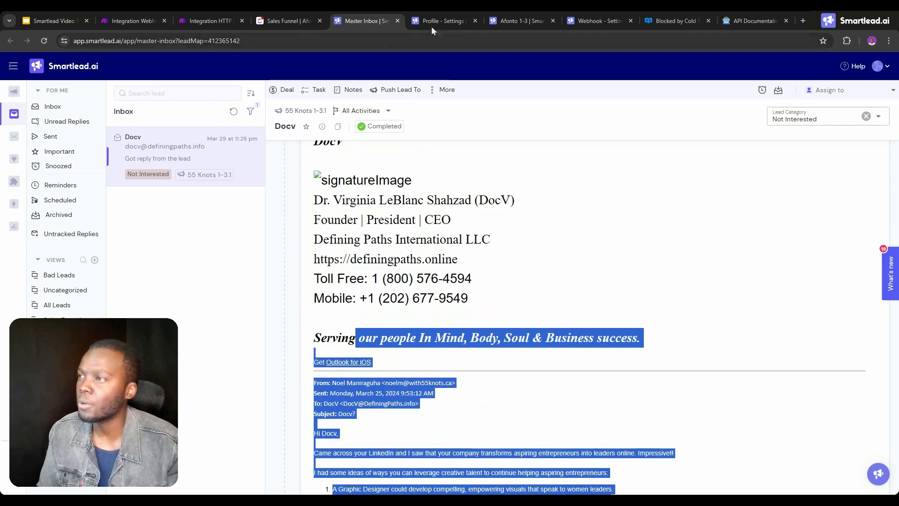
left_click(593, 21)
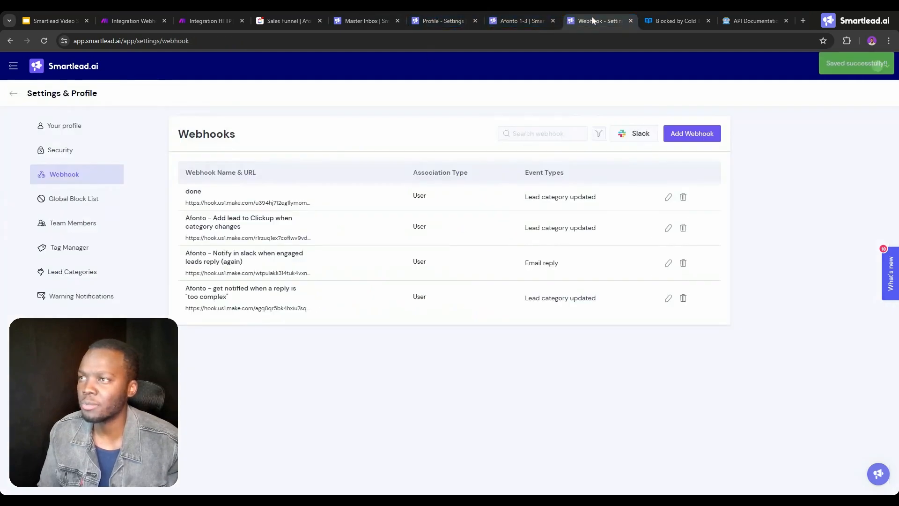
left_click(668, 197)
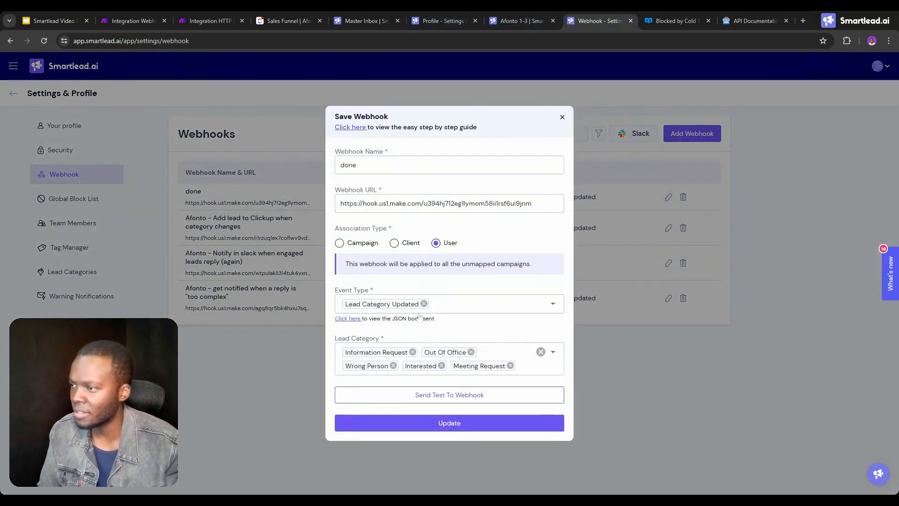
left_click(499, 352)
left_click(412, 334)
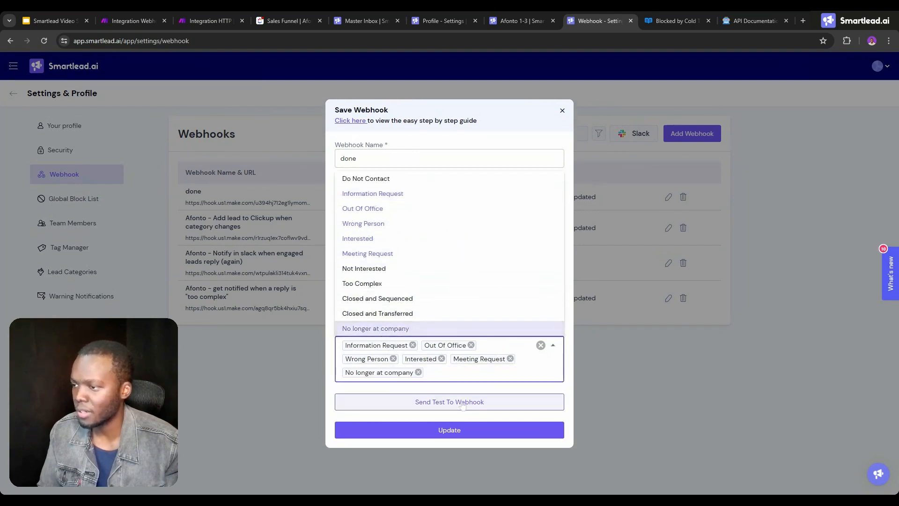
left_click(449, 430)
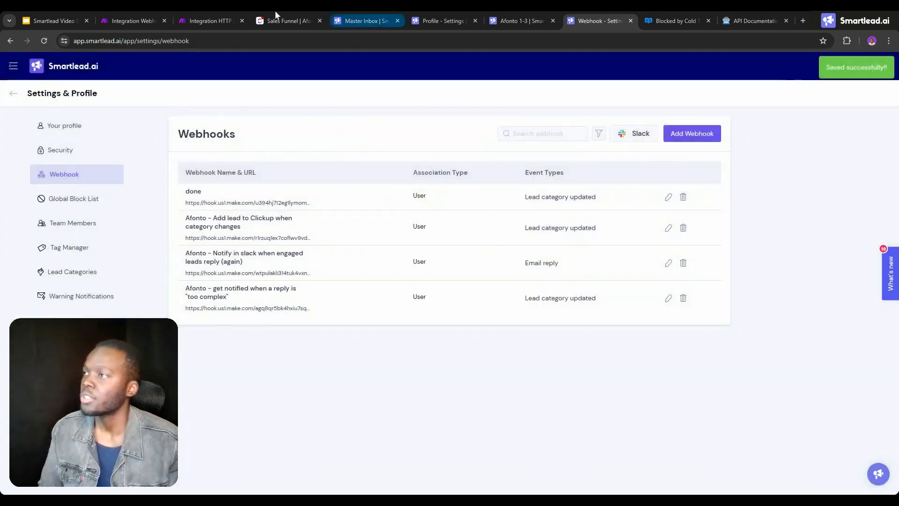
Set the lead category of the open reply in Smartlead's Master Inbox to "No longer at company".
left_click(276, 15)
left_click(361, 21)
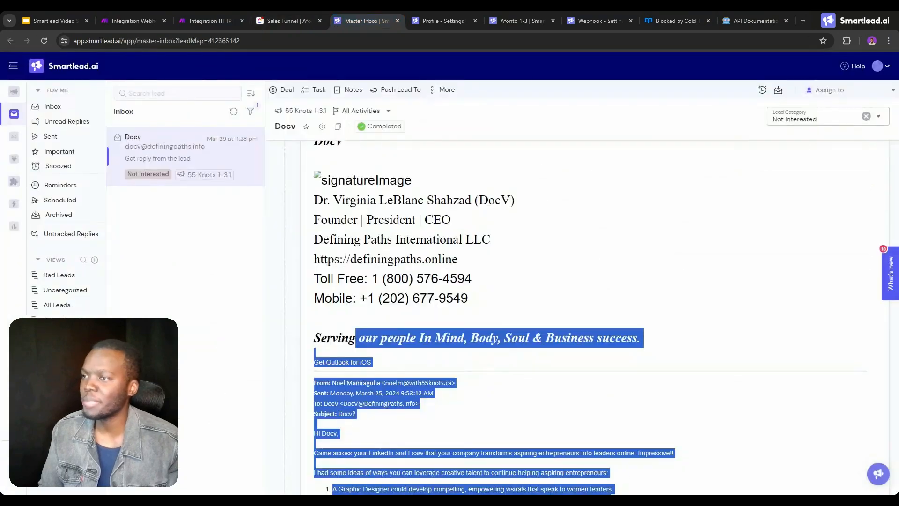
left_click(584, 221)
scroll(584, 221, "up", 1)
scroll(584, 221, "up", 3)
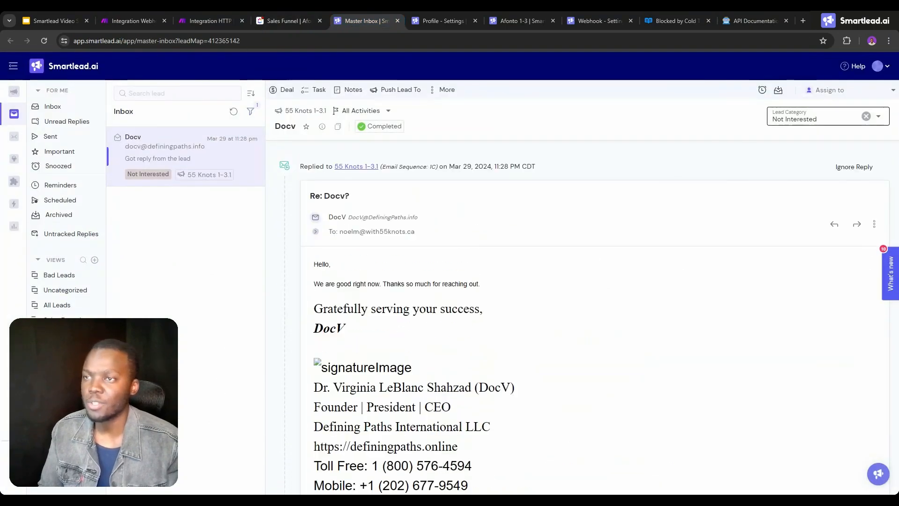
left_click(815, 119)
left_click(791, 283)
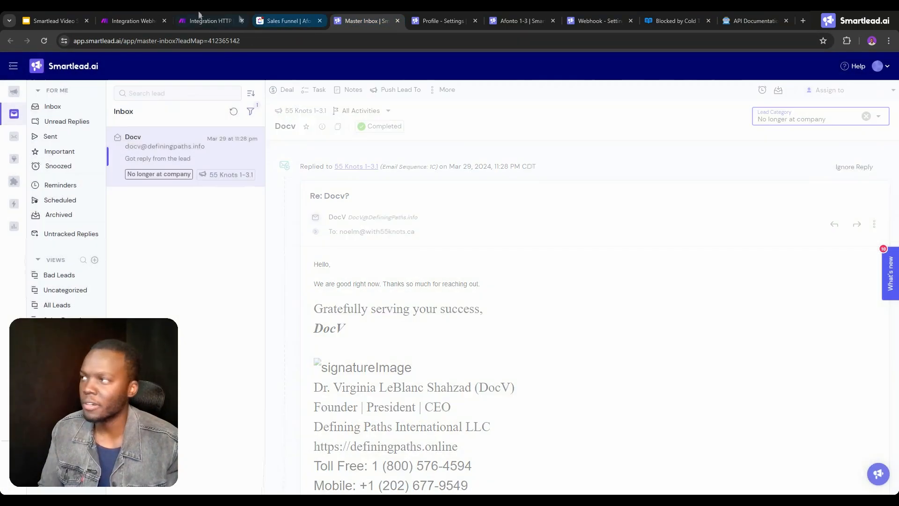
Run only the Get email reply from Smartlead module in Make and expand the last_reply collection in its output.
left_click(140, 16)
left_click(287, 200)
right_click(316, 233)
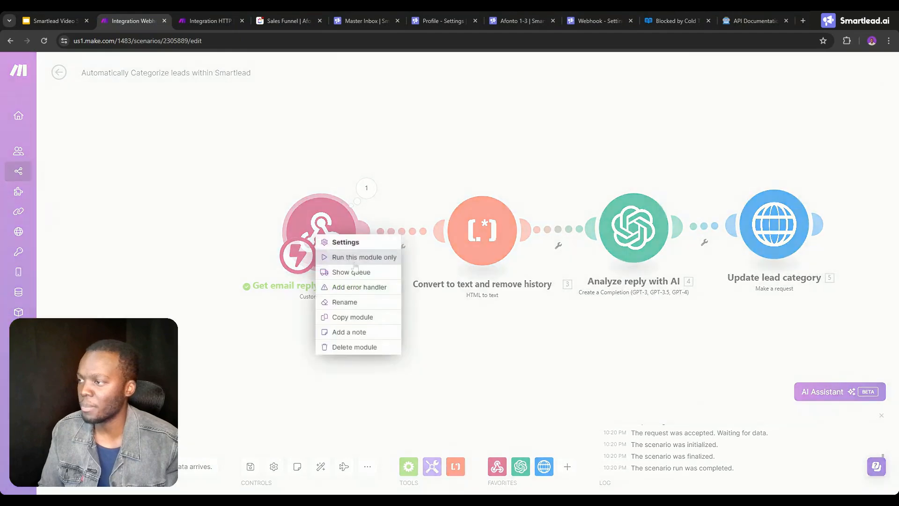
left_click(349, 256)
left_click(307, 474)
scroll(412, 243, "up", 3)
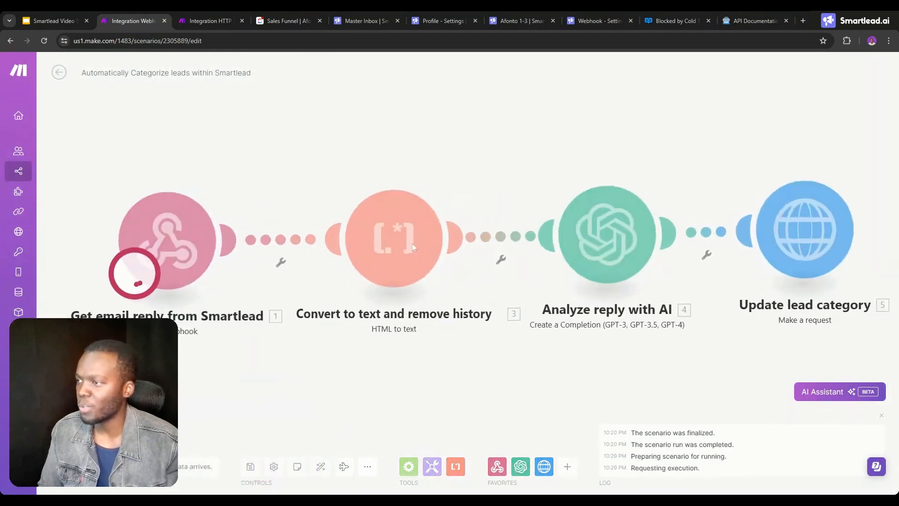
left_click(198, 178)
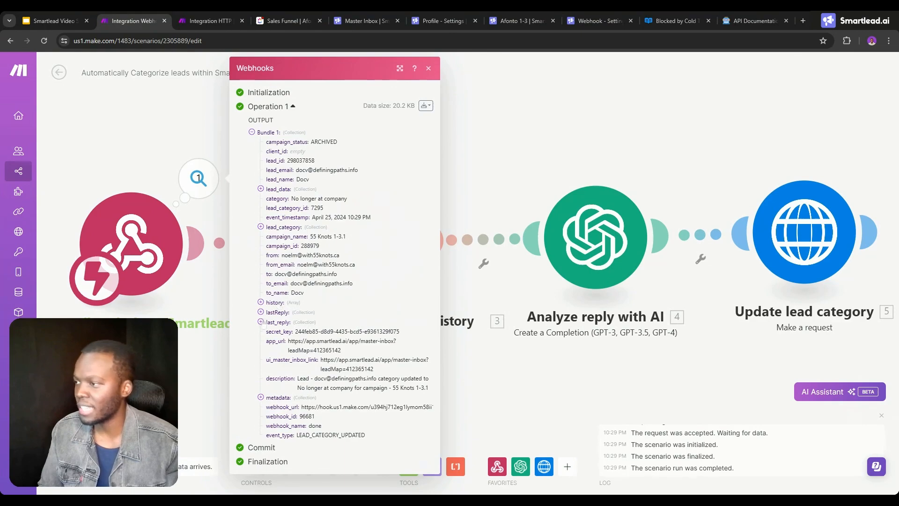
left_click(261, 323)
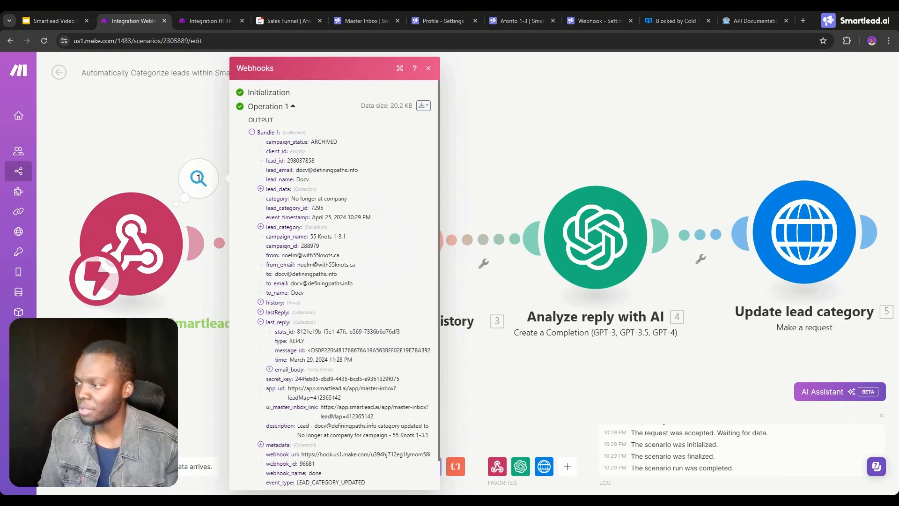
Examine the HTML email_body in the webhook's last_reply output and the formula in the Convert to text and remove history module.
left_click(270, 369)
scroll(328, 281, "down", 10)
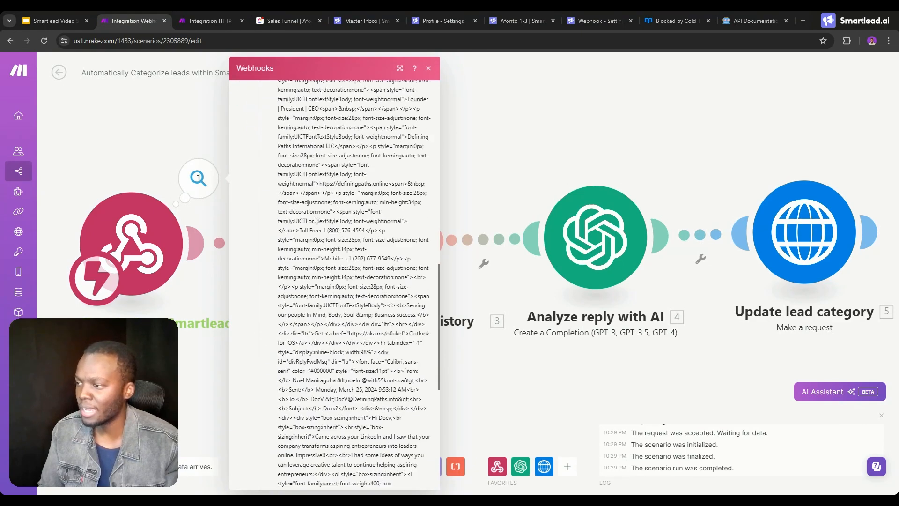
scroll(349, 281, "down", 2)
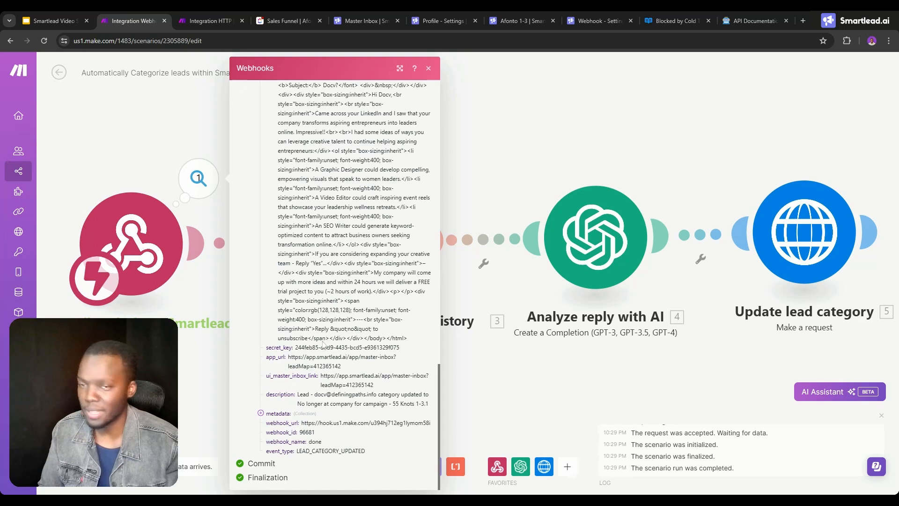
scroll(324, 345, "up", 4)
left_click(213, 345)
left_click(368, 253)
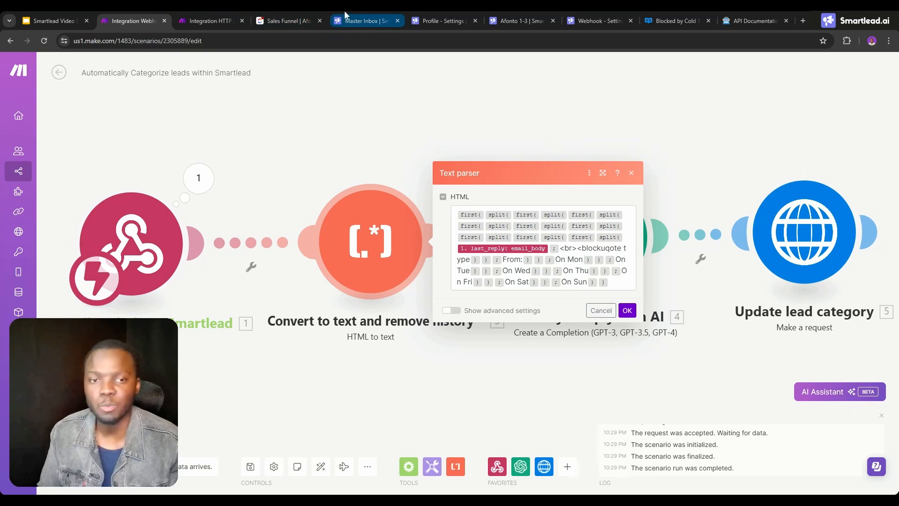
left_click(358, 114)
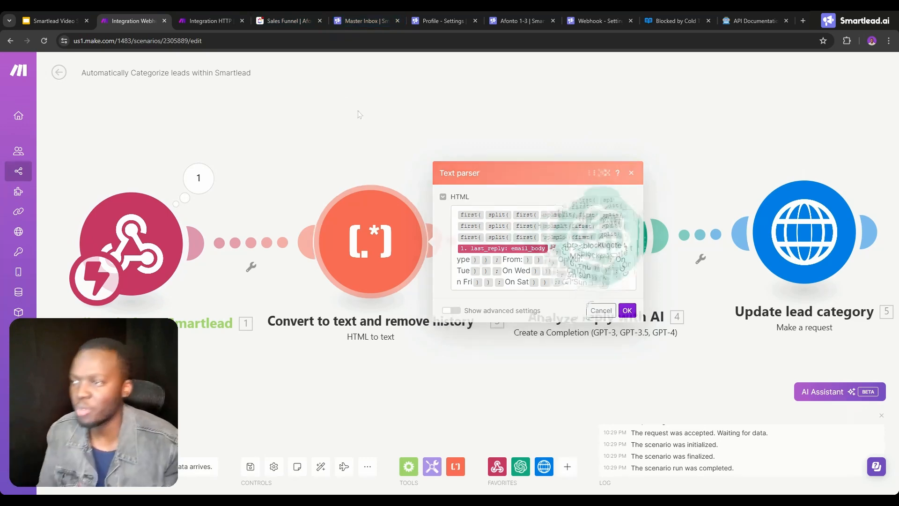
Unlink the Convert to text and remove history module from Analyze reply with AI and run the scenario despite the warning.
left_click(468, 240)
left_click(484, 257)
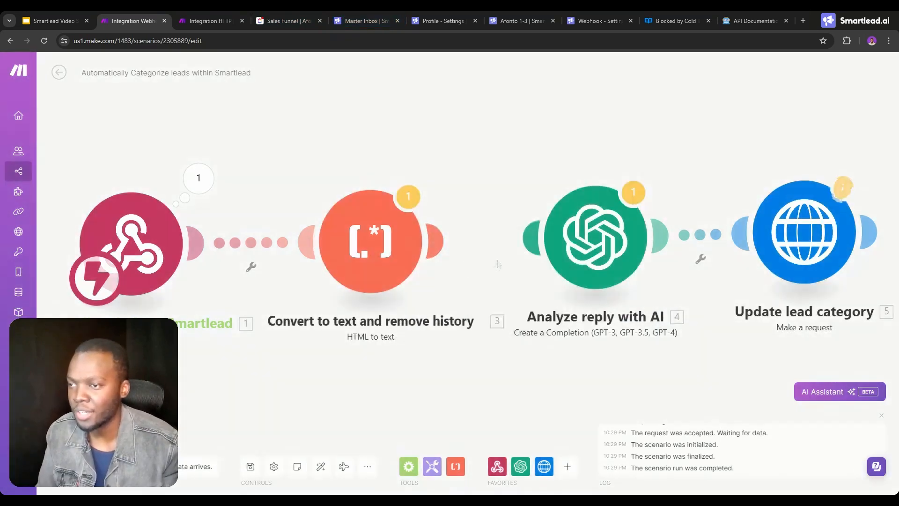
left_click(70, 466)
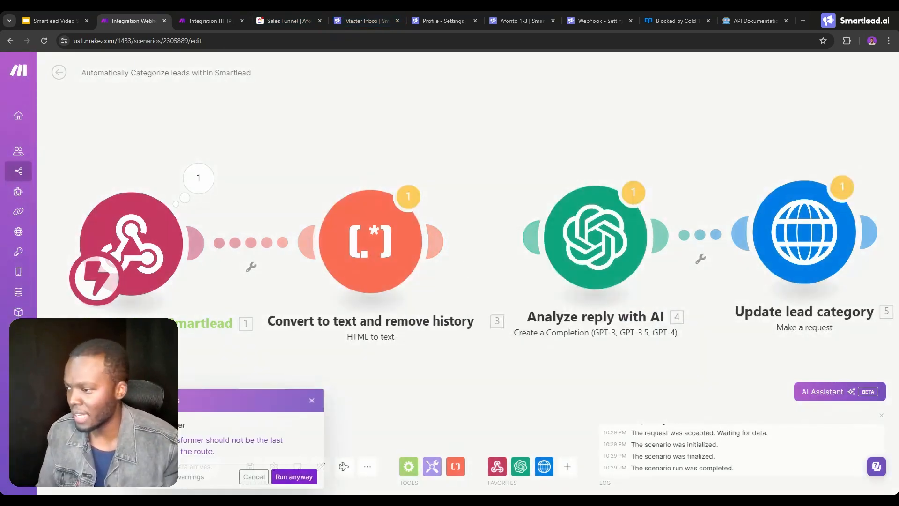
left_click(293, 476)
Switch to Smartlead's Master Inbox, clear the open reply's lead category and set it to "No longer at company" again.
left_click(436, 14)
left_click(375, 18)
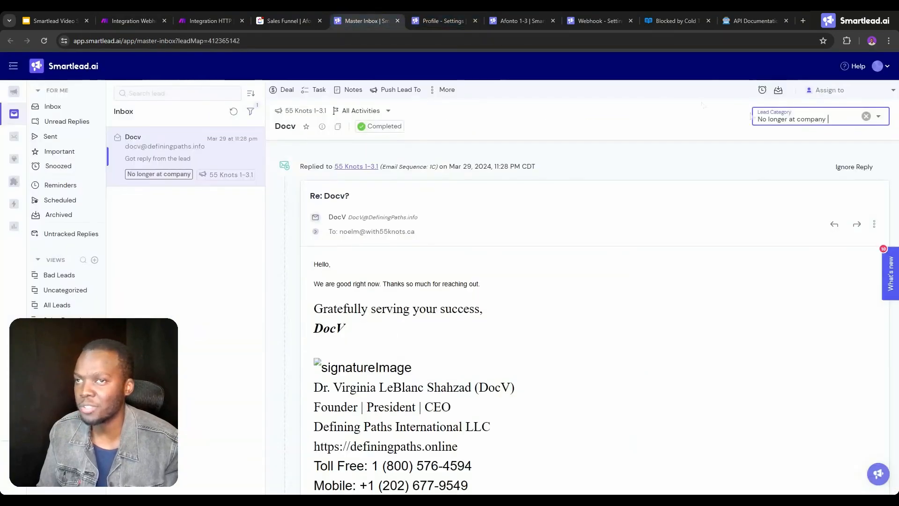
left_click(866, 116)
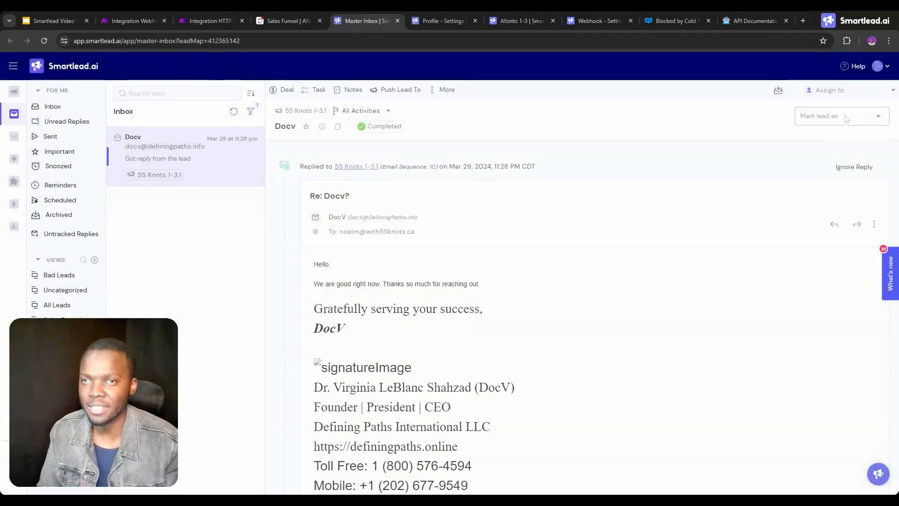
left_click(847, 118)
left_click(815, 283)
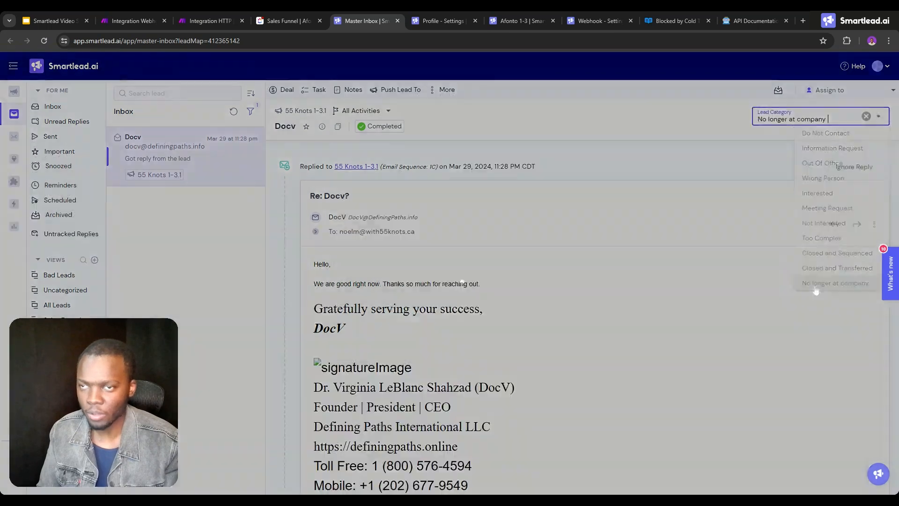
Return to Make and review the full Text output of the Convert to text and remove history module.
left_click(141, 19)
left_click(438, 177)
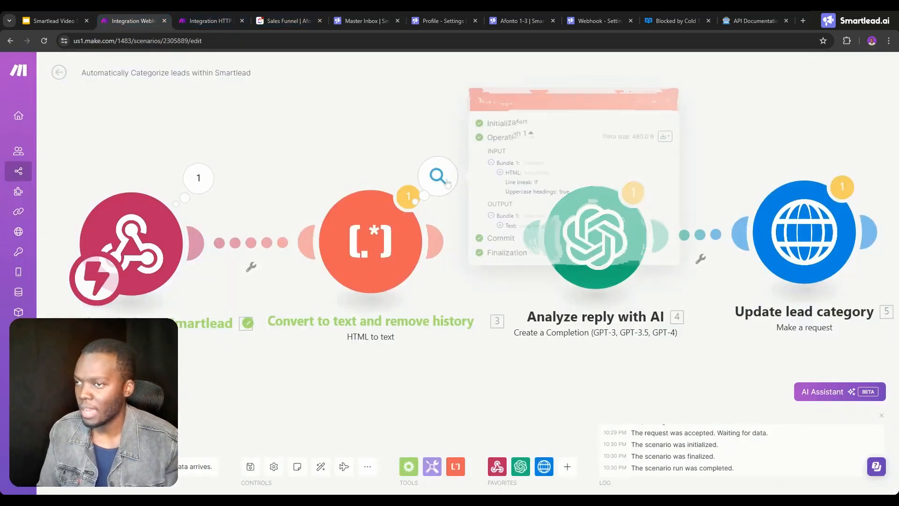
left_click(500, 225)
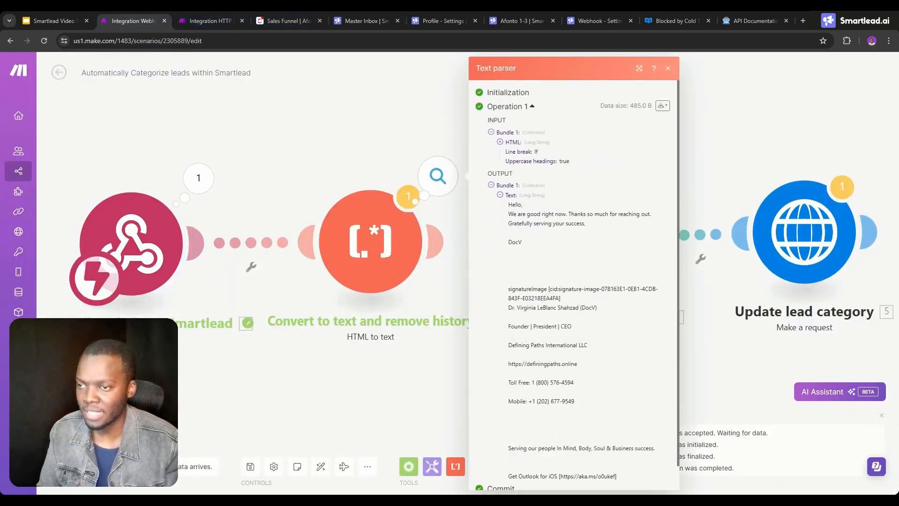
left_click_drag(509, 205, 608, 451)
scroll(557, 269, "down", 1)
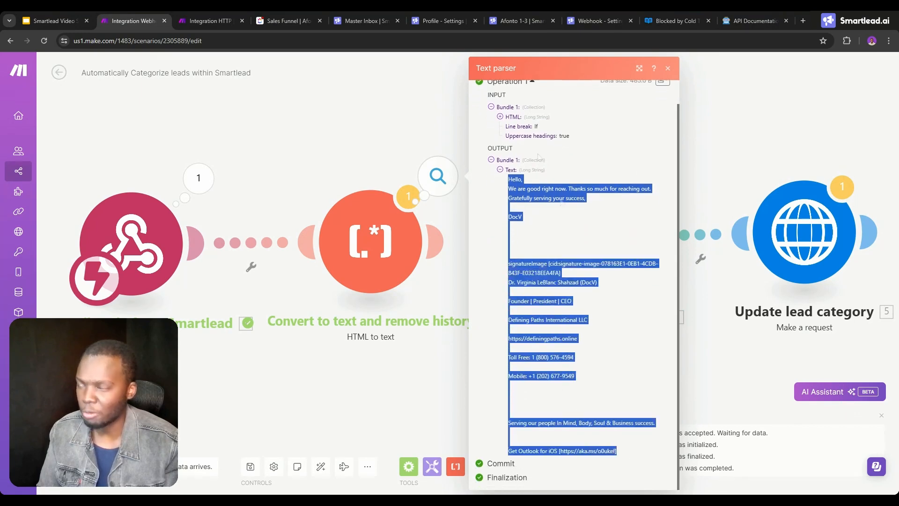
Compare the end of the reply in Smartlead's Master Inbox with the quoted earlier message below it.
left_click(365, 19)
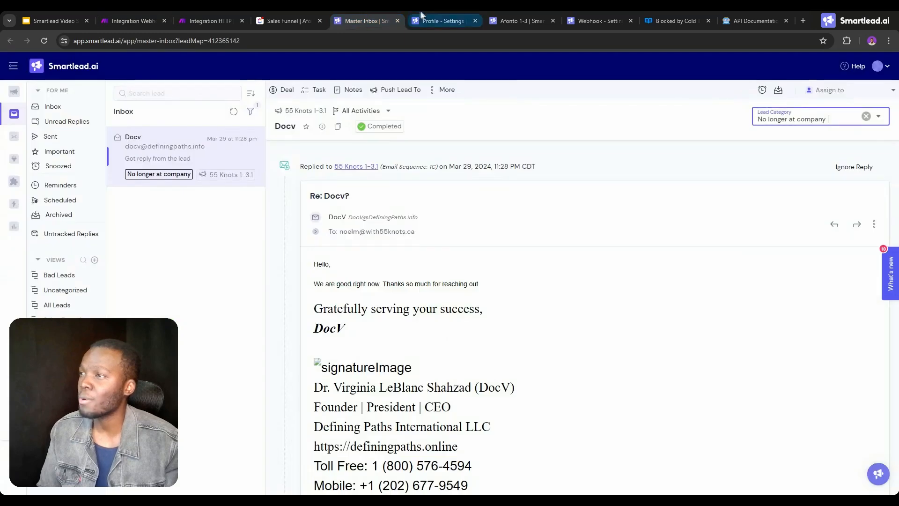
scroll(378, 224, "down", 5)
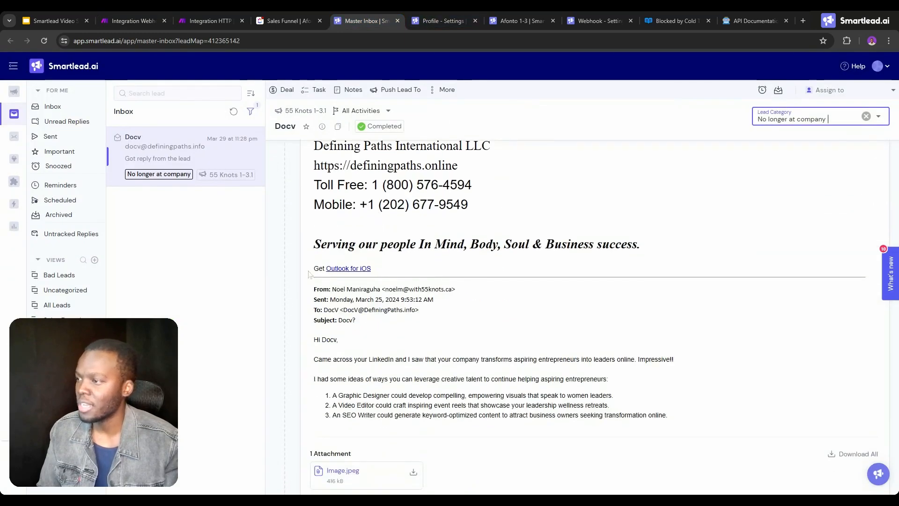
left_click_drag(319, 270, 368, 279)
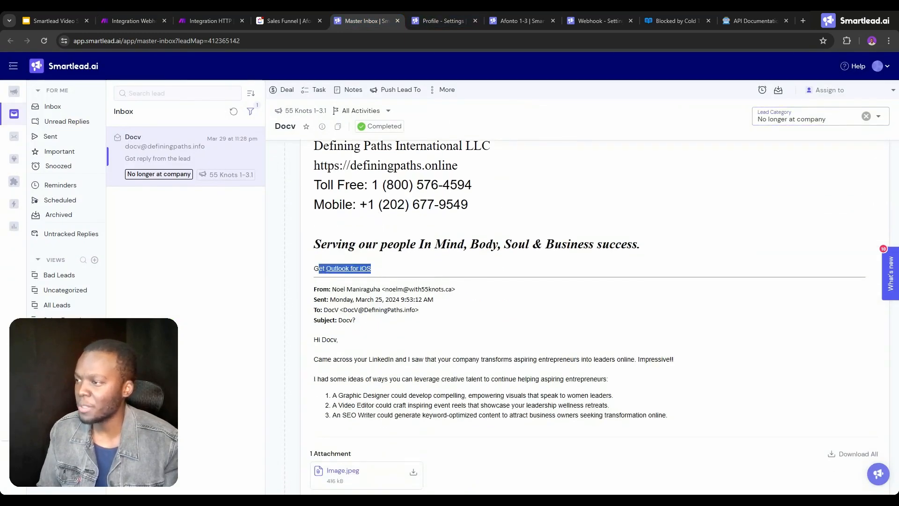
left_click_drag(313, 289, 670, 276)
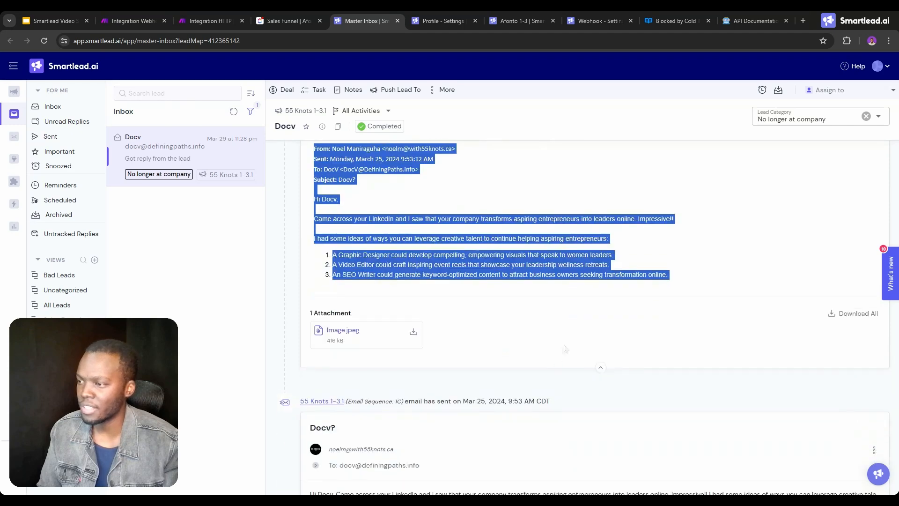
Back in Make, strip the first/split functions and separators from the text parser's HTML field, keeping only last_reply: email_body, and save.
left_click(116, 19)
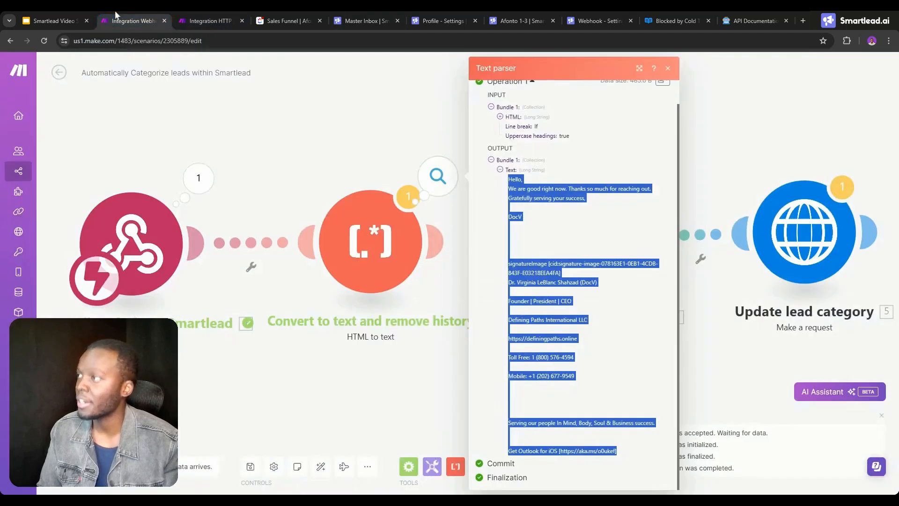
left_click(402, 241)
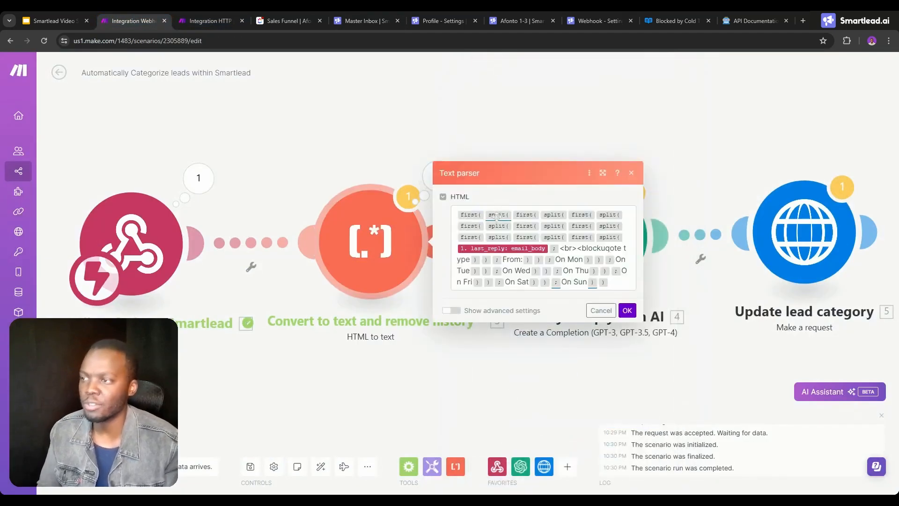
left_click_drag(626, 238, 457, 215)
key("BackSpace")
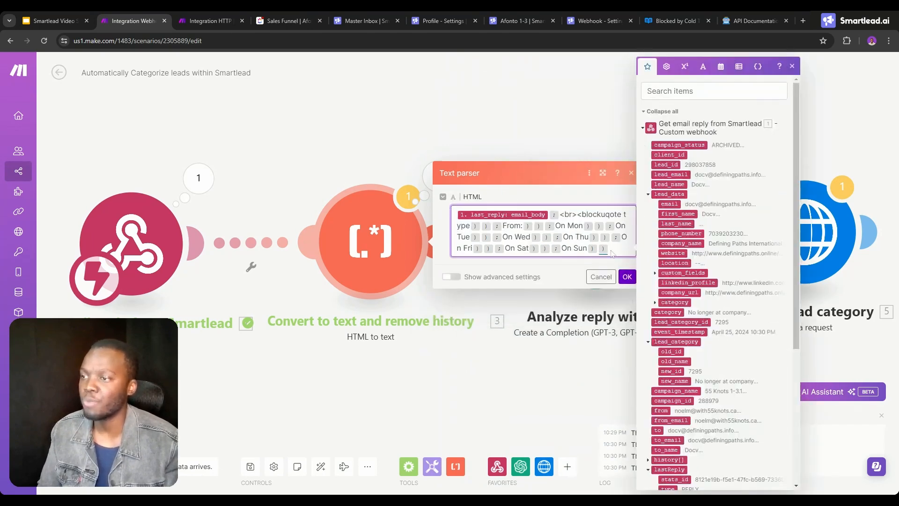
left_click_drag(612, 253, 558, 216)
key("BackSpace")
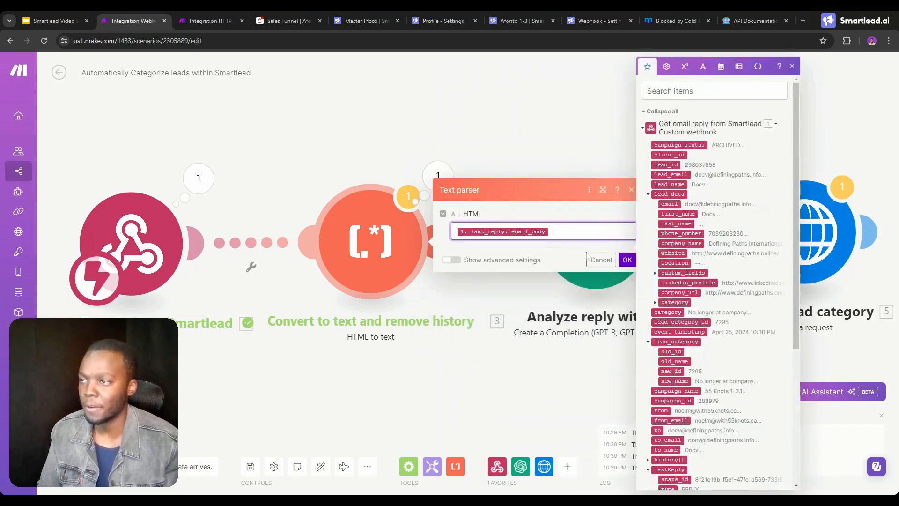
left_click(619, 261)
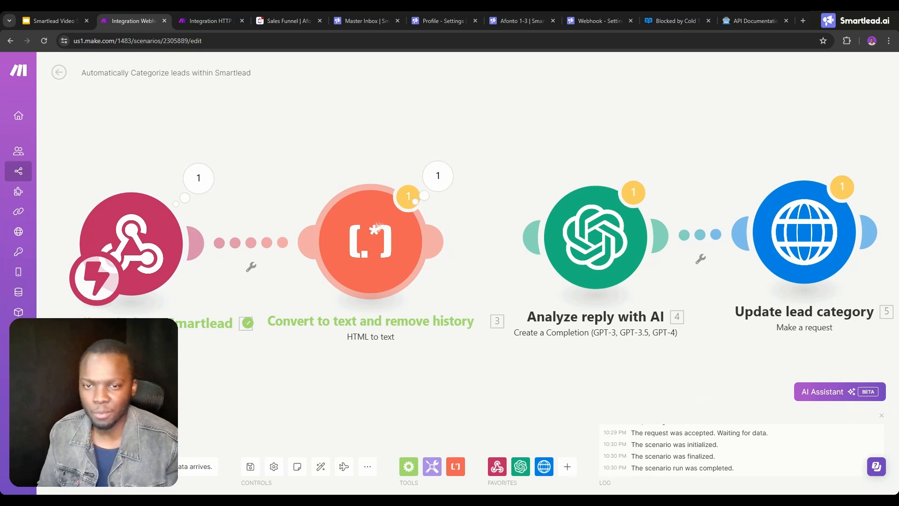
Run the scenario despite the warning and trigger it by clearing and reapplying the "No longer at company" category in Smartlead's Master Inbox.
left_click(76, 467)
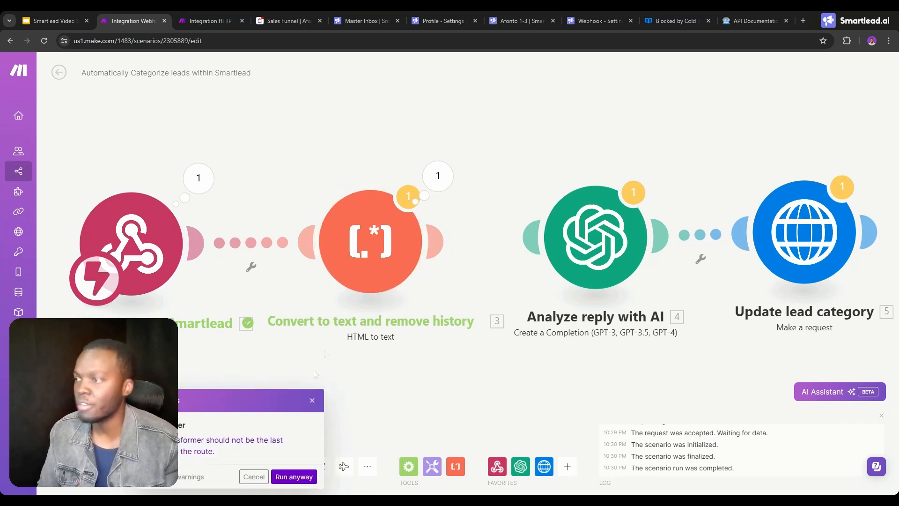
left_click(293, 477)
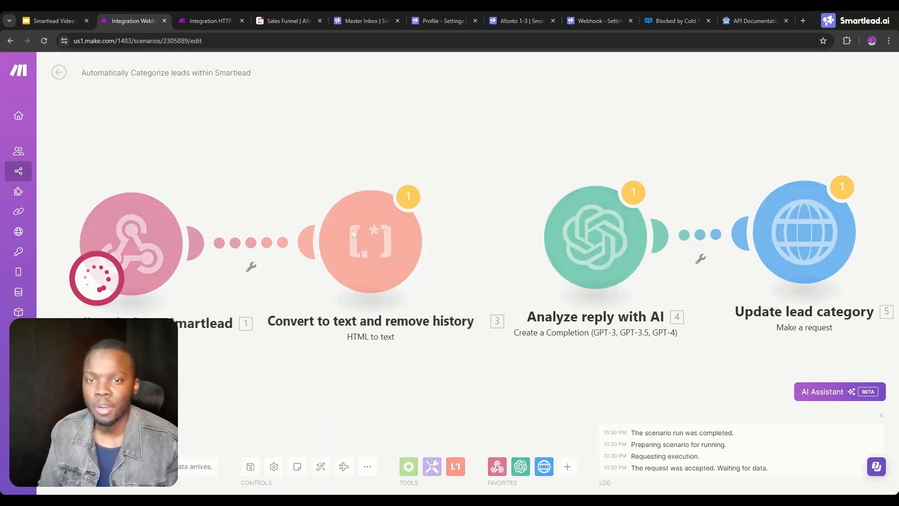
left_click(295, 21)
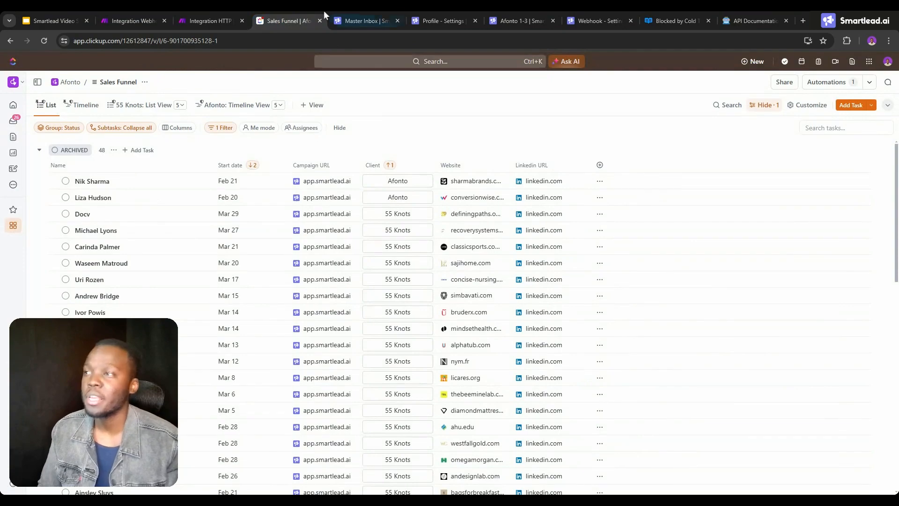
left_click(343, 11)
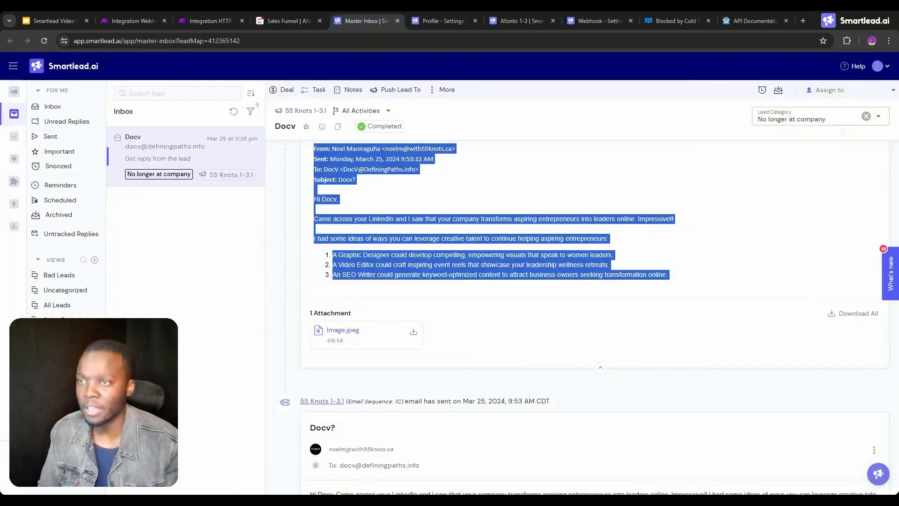
left_click(866, 116)
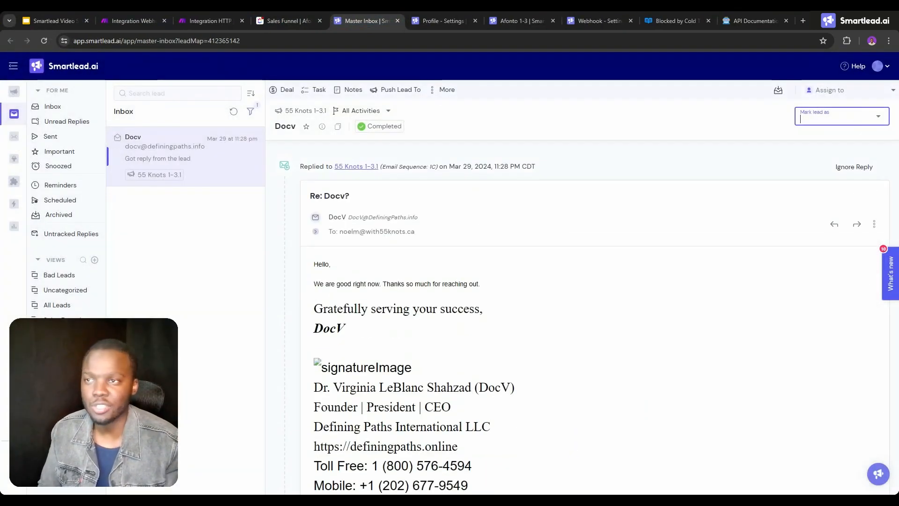
left_click(866, 117)
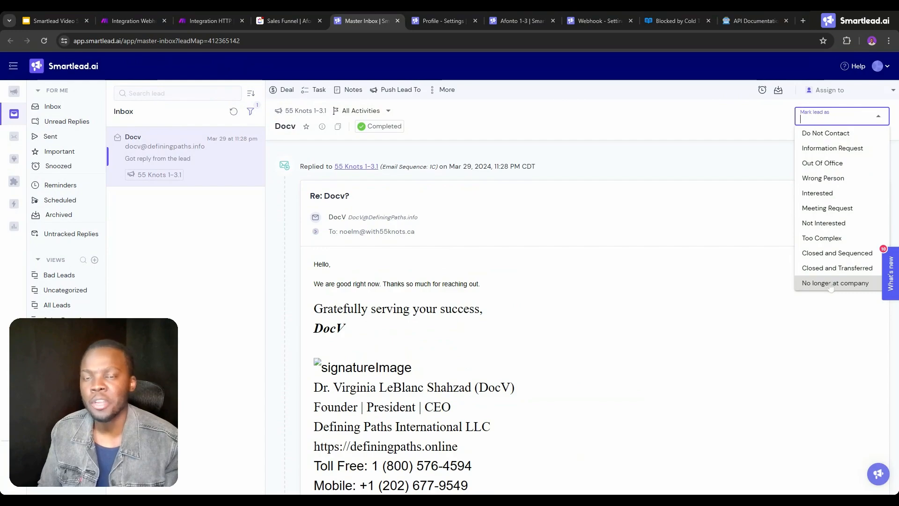
left_click(830, 284)
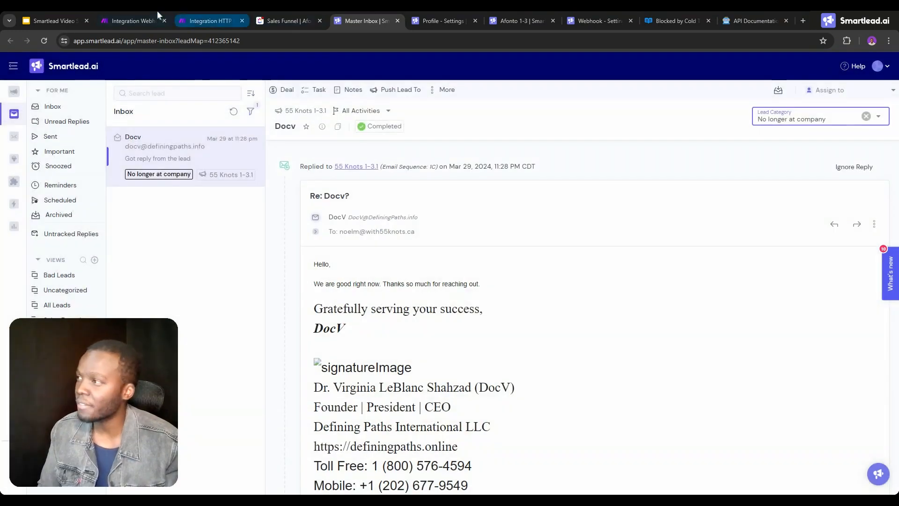
In Make, examine the text parser's new Text output from the lead's reply through the quoted message history.
left_click(136, 21)
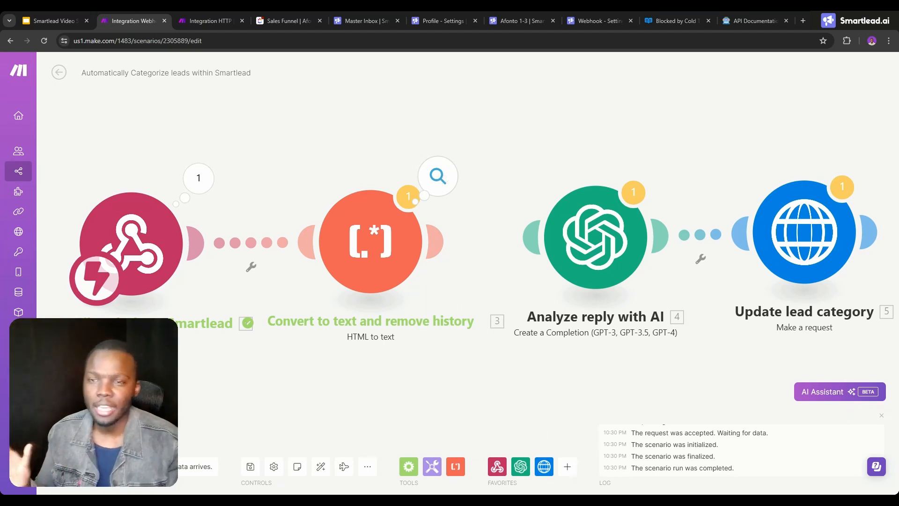
left_click(435, 177)
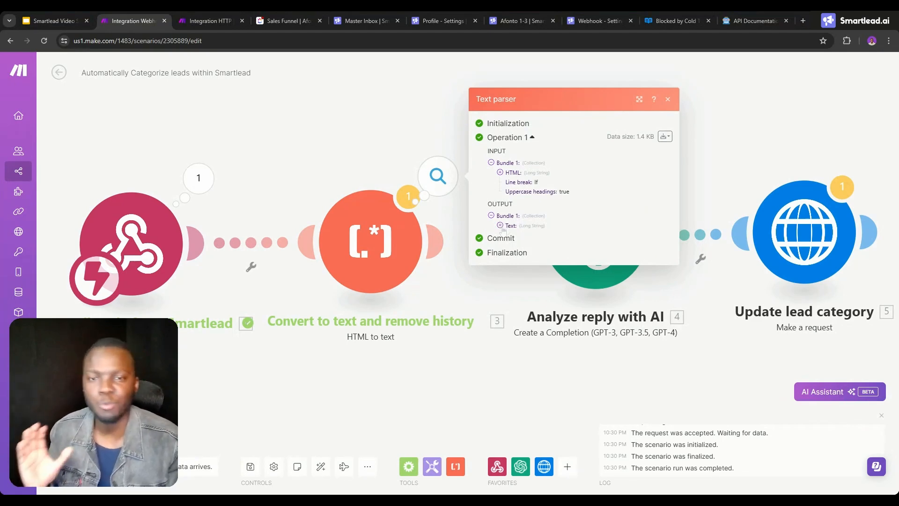
left_click(500, 225)
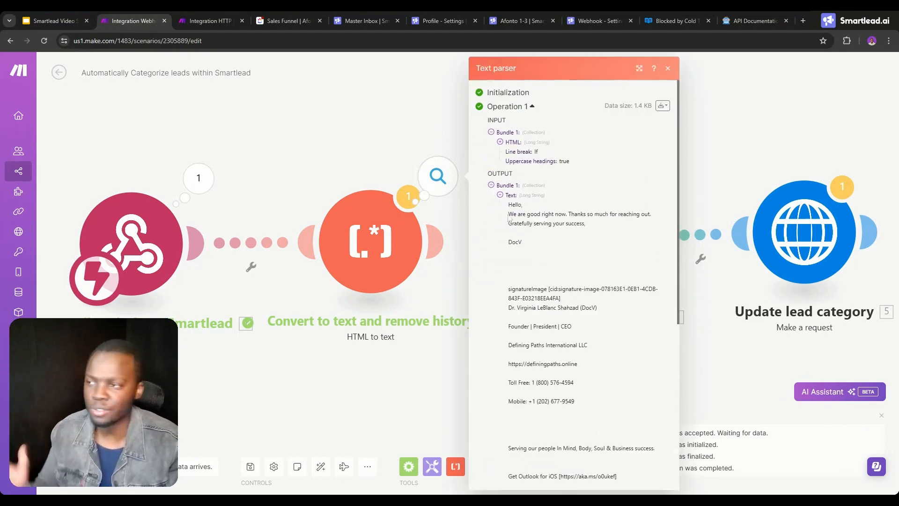
left_click_drag(509, 205, 574, 326)
scroll(540, 310, "down", 4)
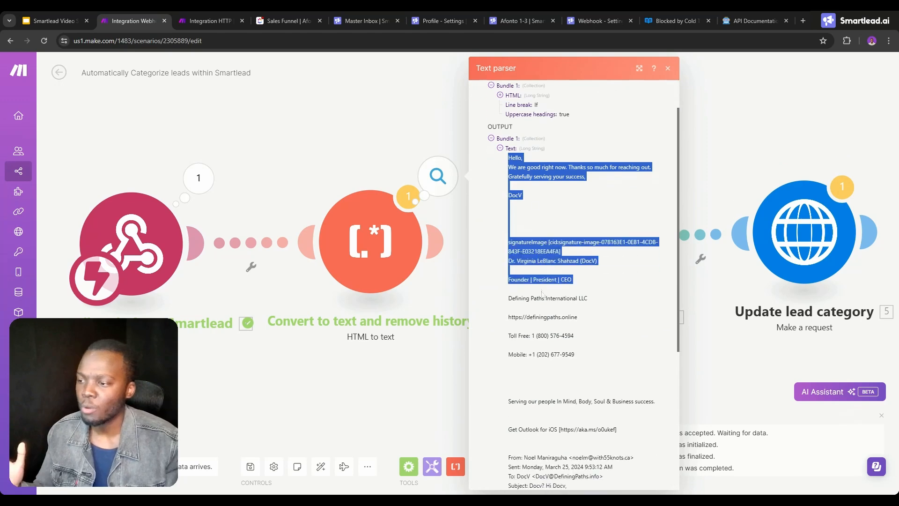
left_click_drag(509, 288, 617, 289)
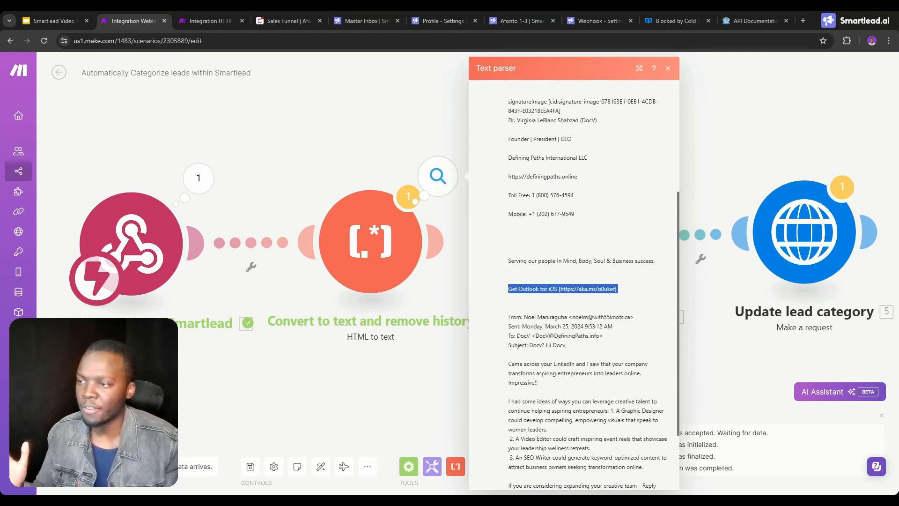
scroll(562, 289, "down", 2)
left_click_drag(509, 226, 581, 451)
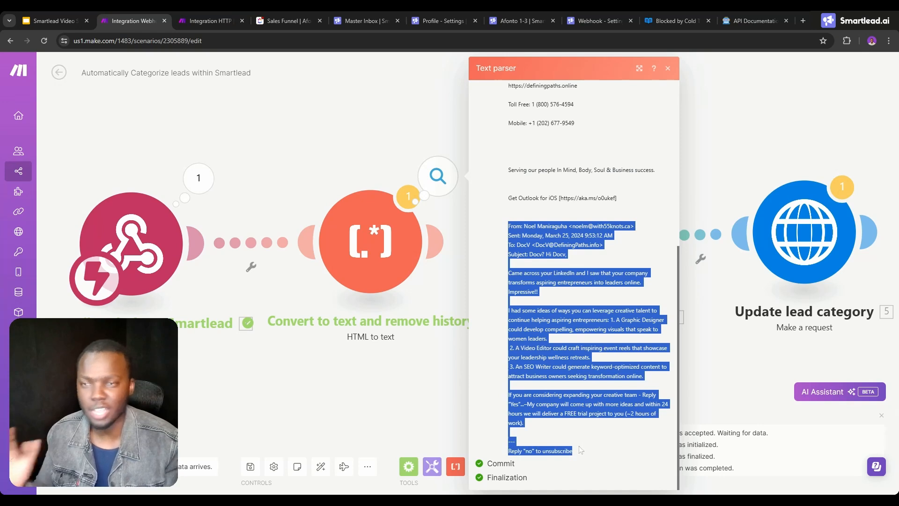
left_click(426, 312)
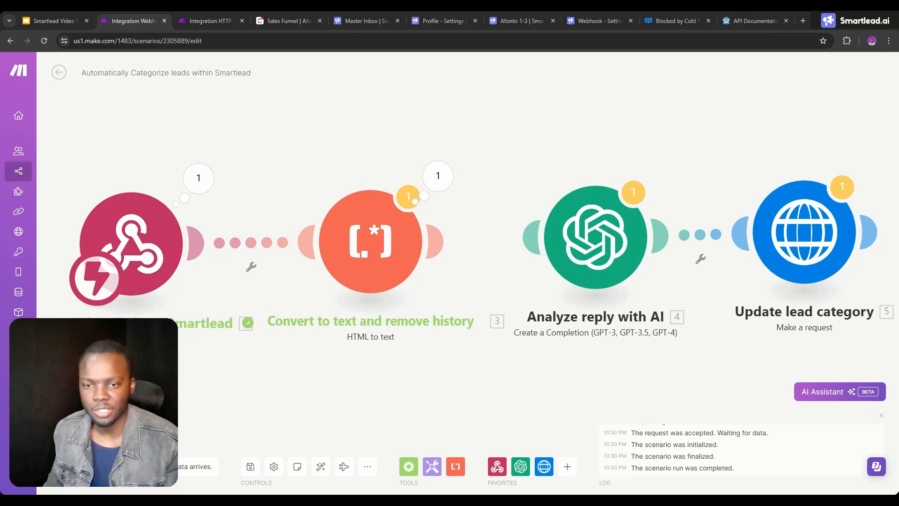
Restore the nested first/split formula in the text parser's HTML field, replace its outdated email_body variable with lastReply: email_body, and save.
left_click(409, 273)
left_click(457, 247)
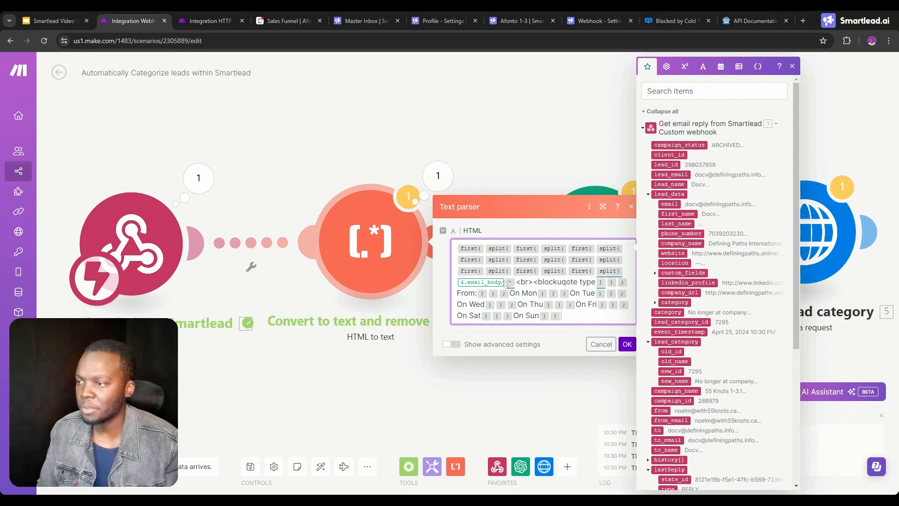
left_click(505, 282)
key("BackSpace")
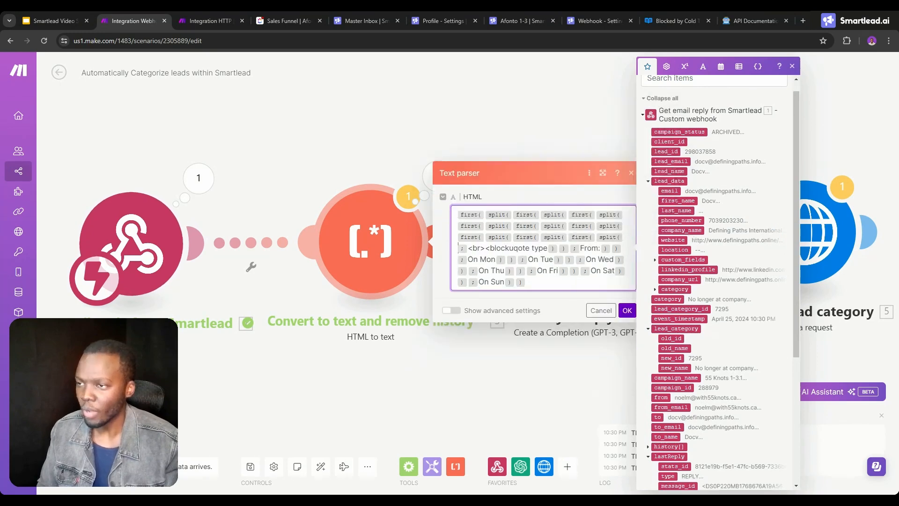
scroll(672, 272, "down", 5)
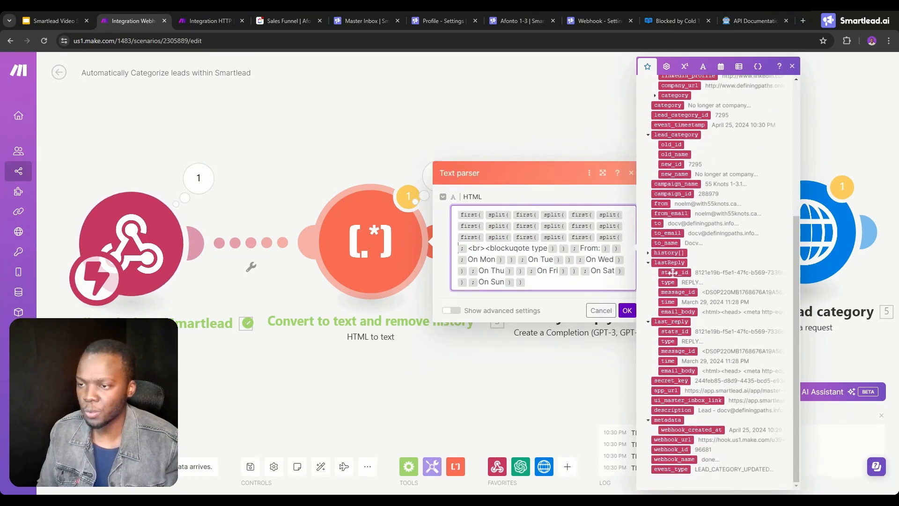
left_click(671, 311)
left_click(629, 312)
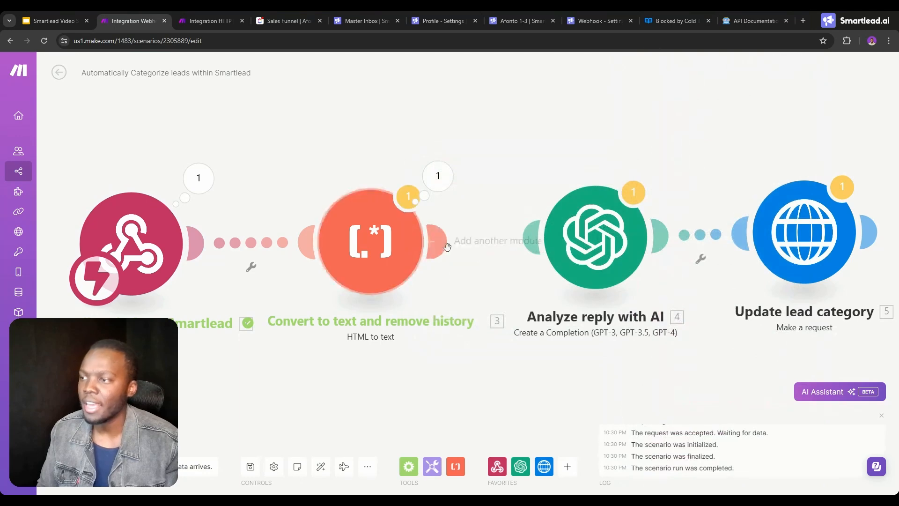
Connect the Convert to text and remove history module to Analyze reply with AI, and open the AI module's settings.
left_click(453, 259)
left_click(463, 278)
left_click_drag(436, 241, 577, 245)
left_click(577, 245)
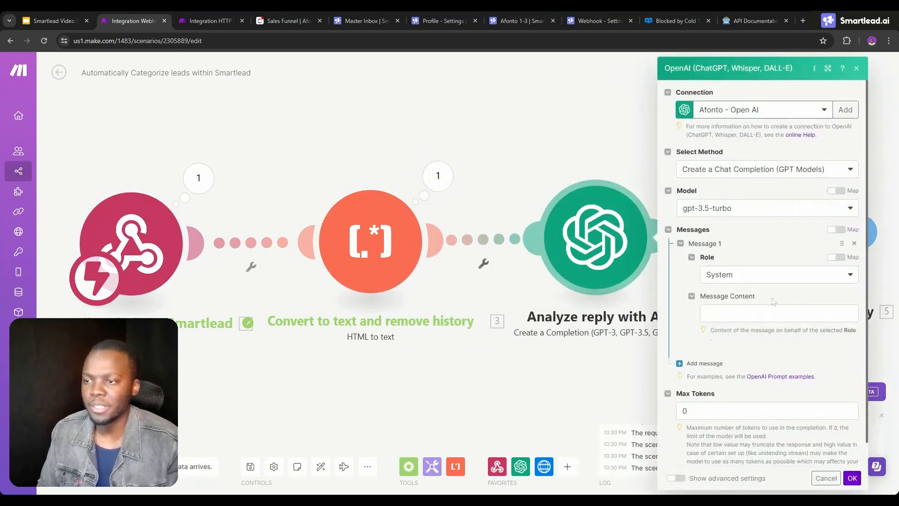
Look through the GPT models available for the chat completion and open Message 1's content for editing.
scroll(759, 281, "down", 1)
left_click(721, 185)
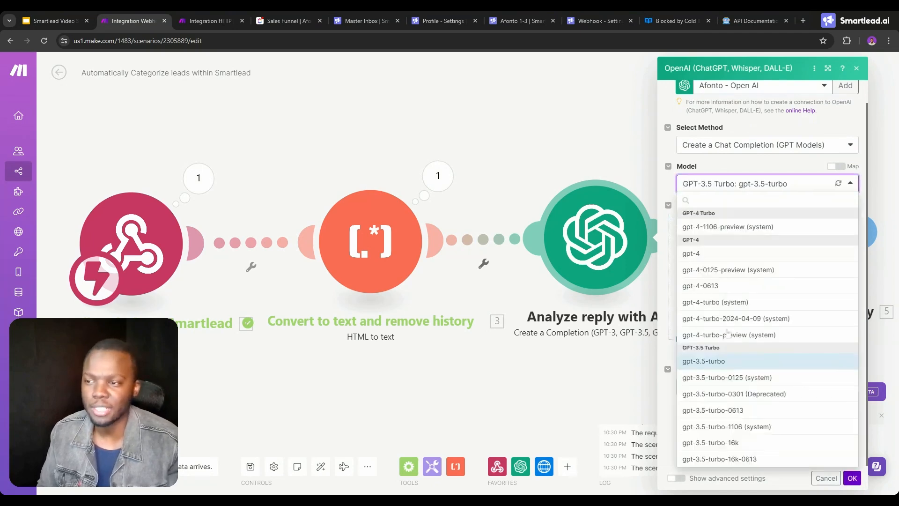
left_click(758, 165)
left_click(741, 273)
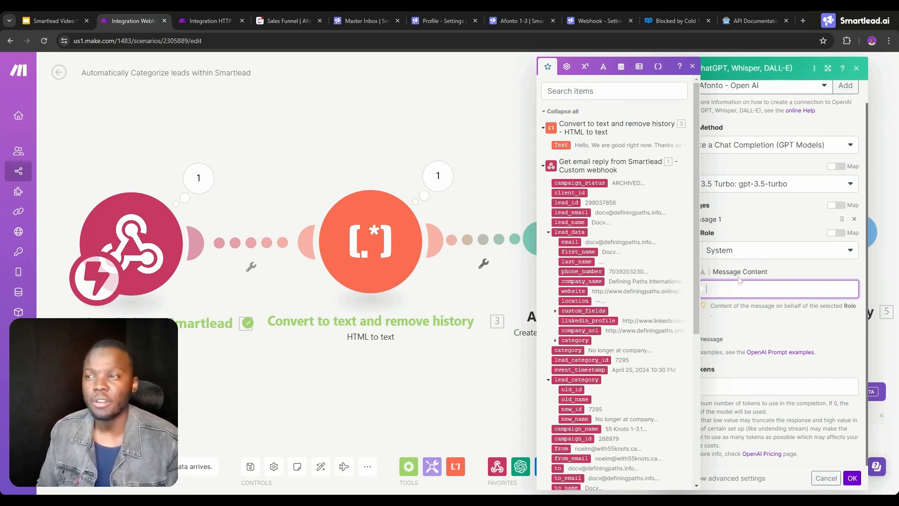
In Smartlead's webhook settings, review the lead categories selected for the "done" webhook, and return to the Make scenario.
left_click(600, 21)
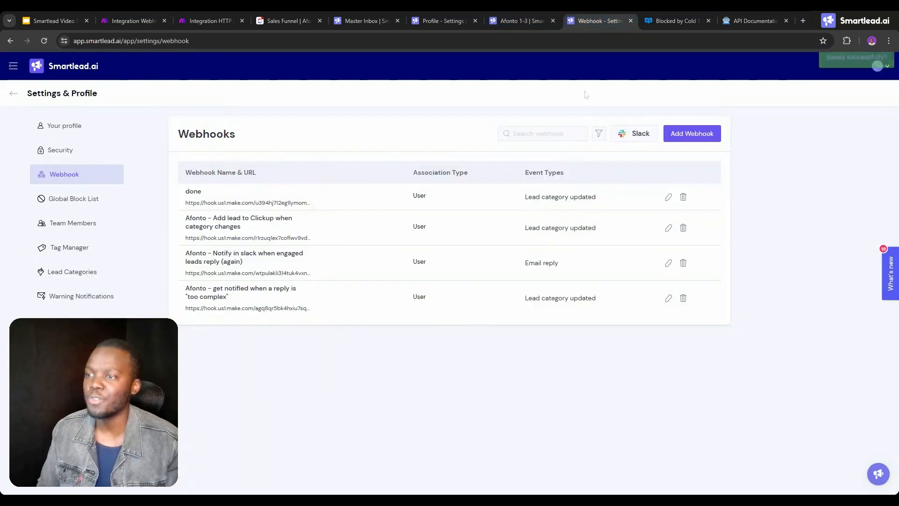
left_click(668, 197)
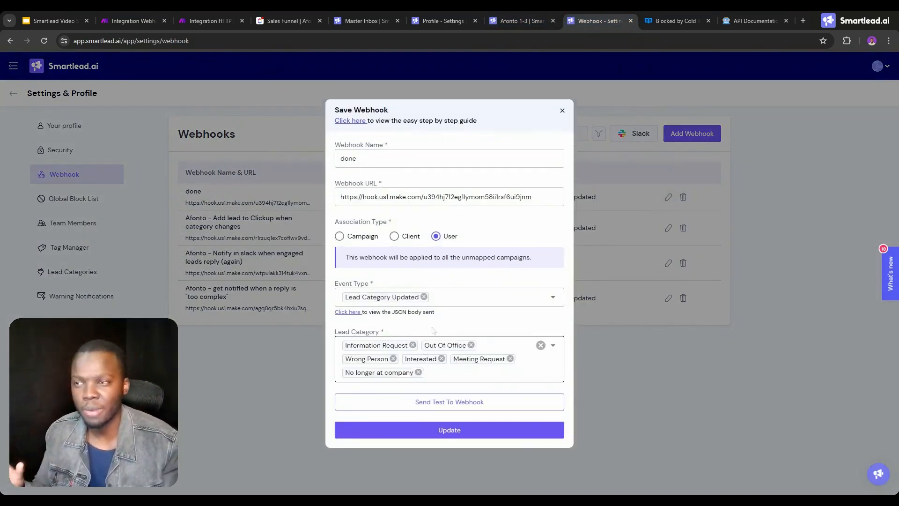
left_click(209, 17)
left_click(132, 20)
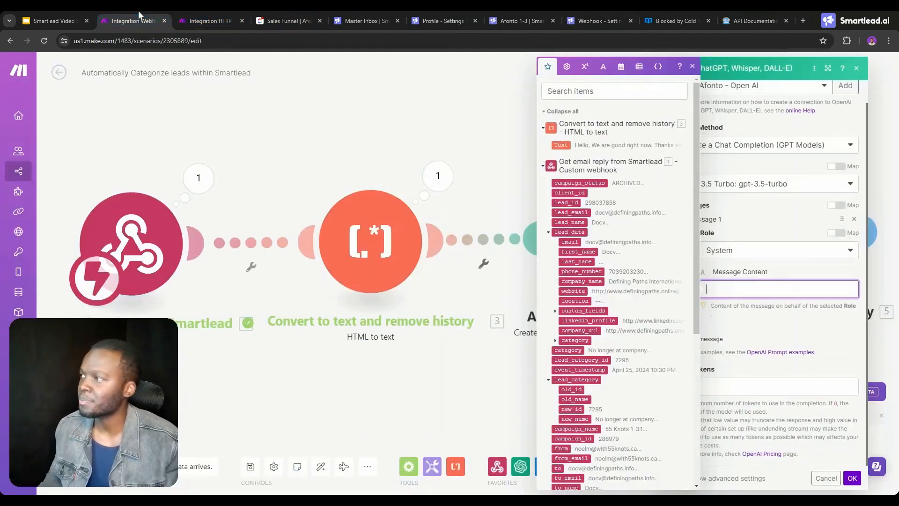
Begin the System message content with "This is" followed by the webhook's top-level category variable.
type("T")
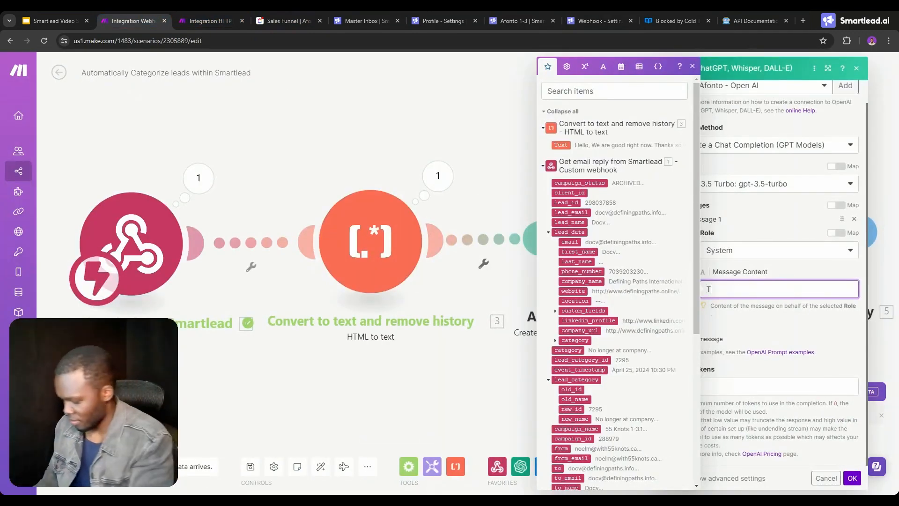
type("his is")
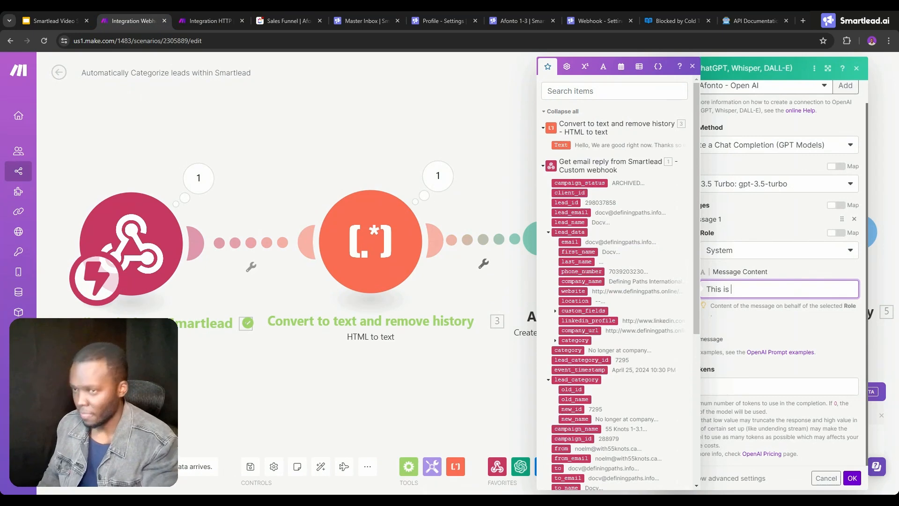
scroll(609, 282, "down", 2)
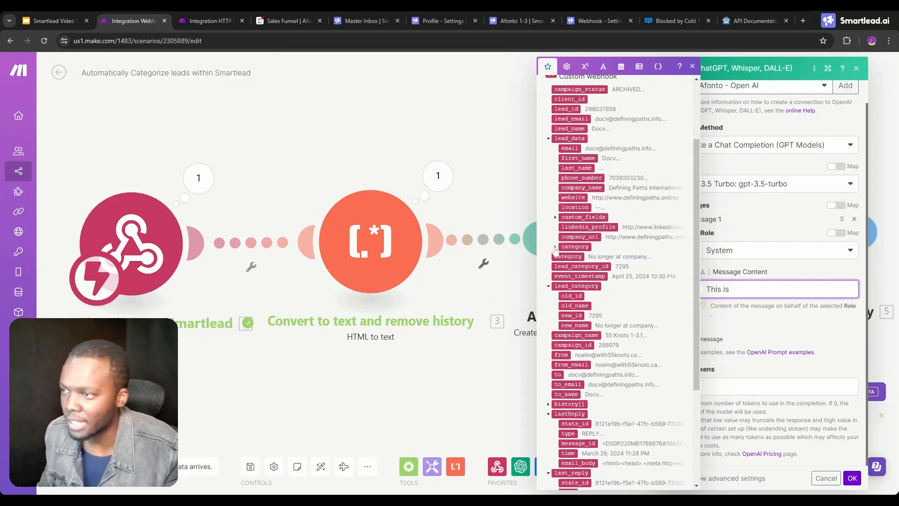
left_click(556, 247)
left_click(566, 276)
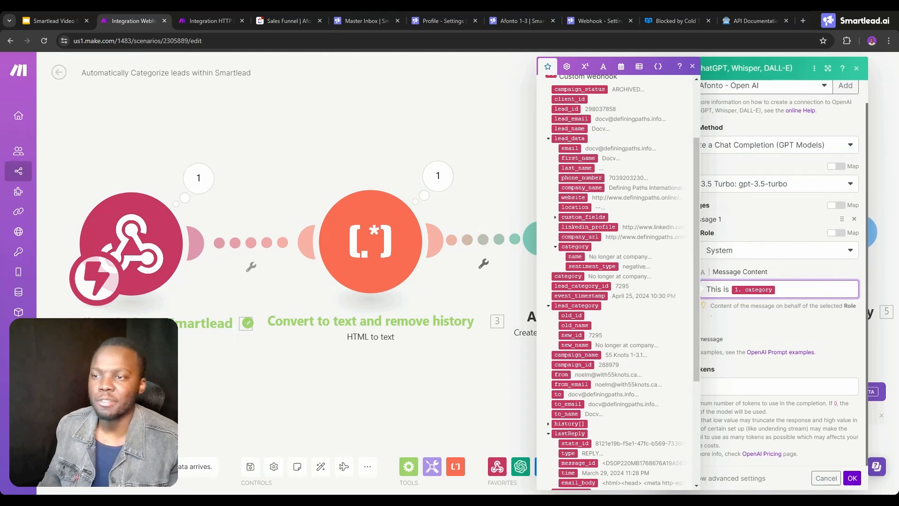
Add the heading "Other Categories" to the message content, separated by a blank line from the text above.
key("Return")
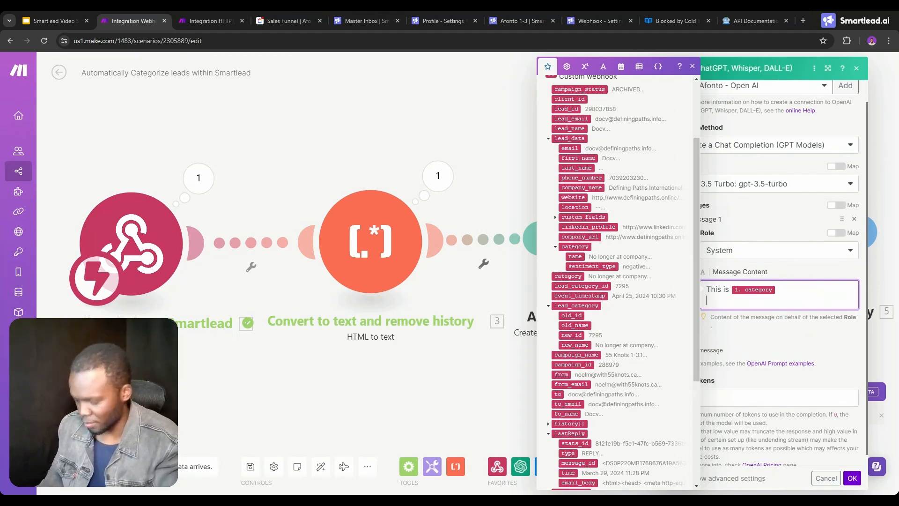
key("Return")
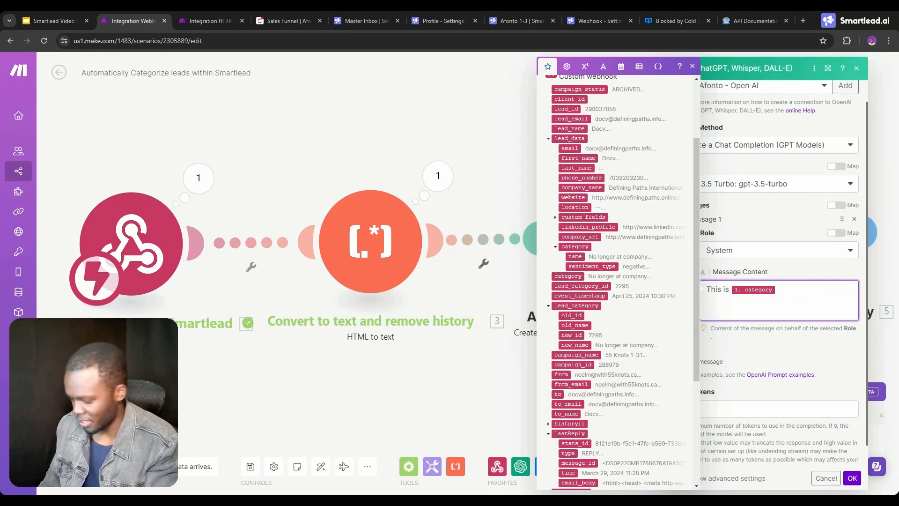
type("C")
key("BackSpace")
type("Other")
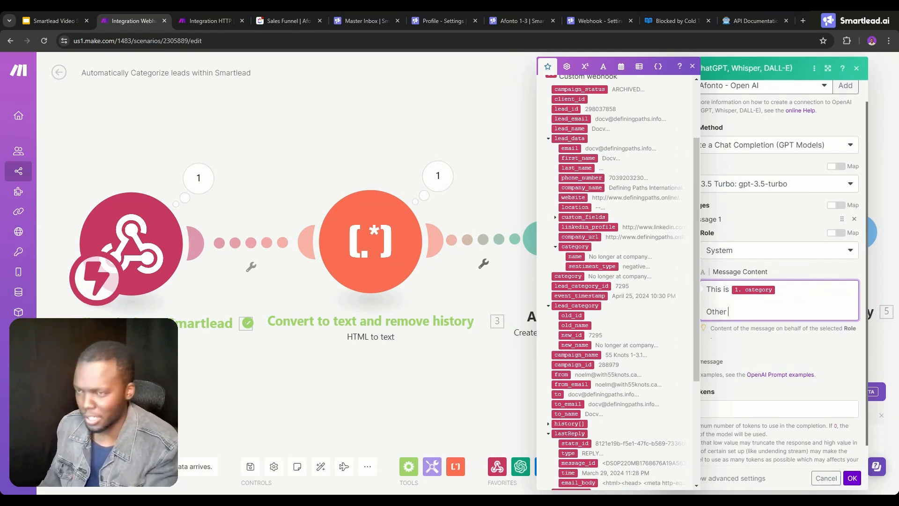
type(" C")
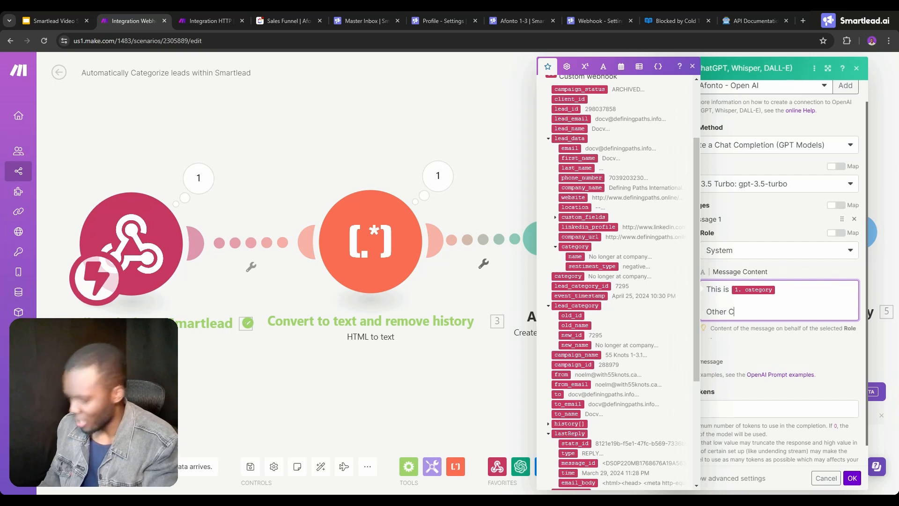
type("ategories")
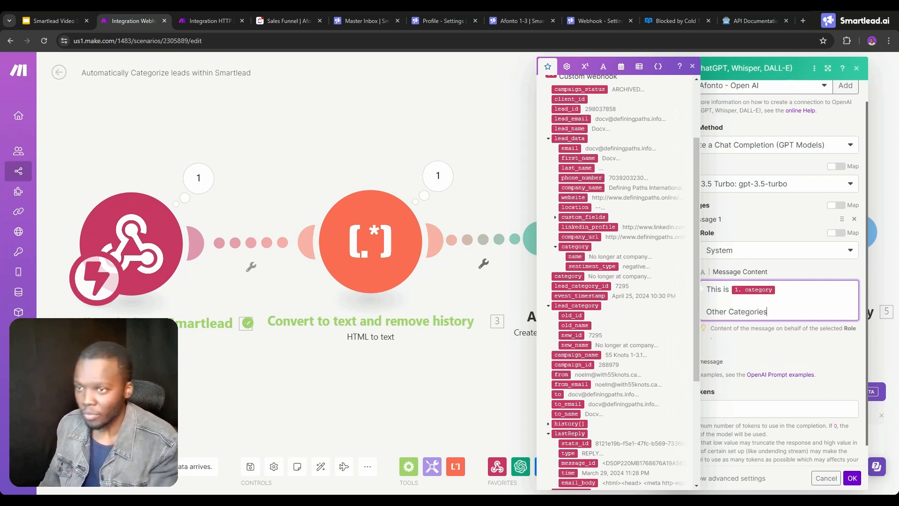
List "Interested" and "Meeting Request" on separate lines under the Other Categories heading.
key("Return")
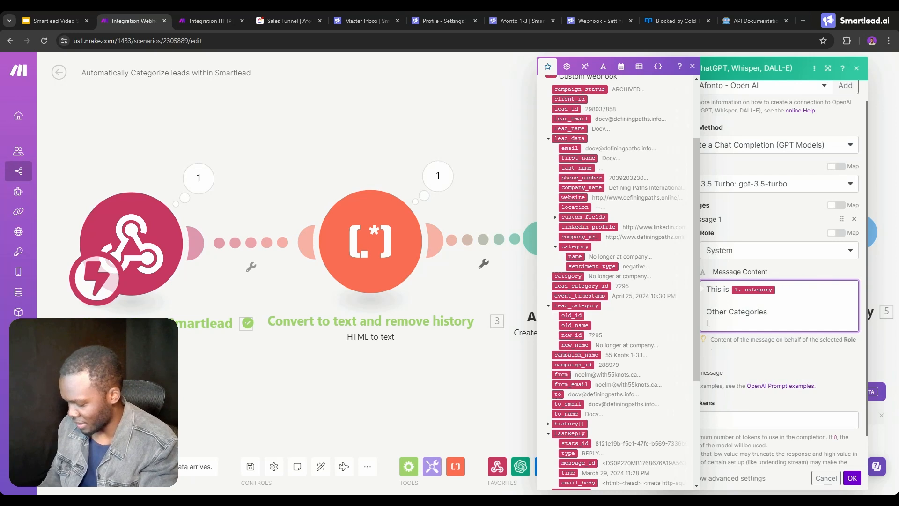
type("Interested")
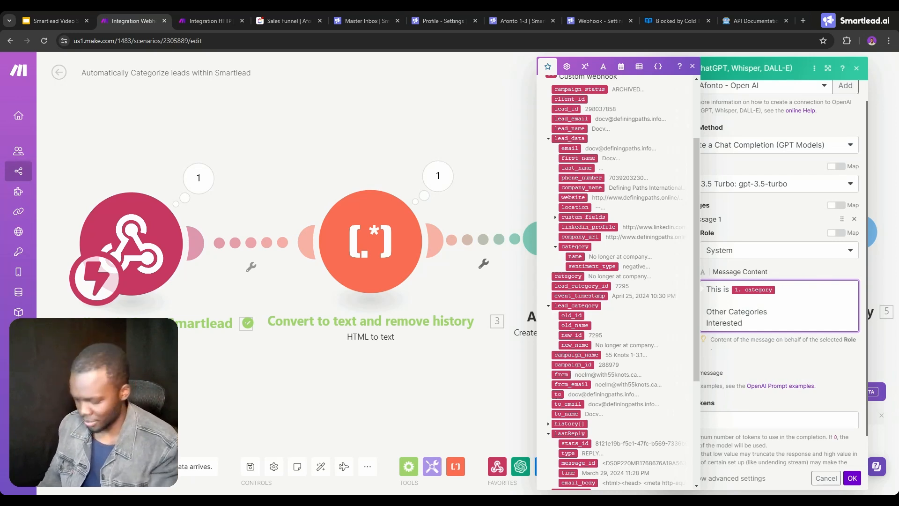
key("Return")
type("M")
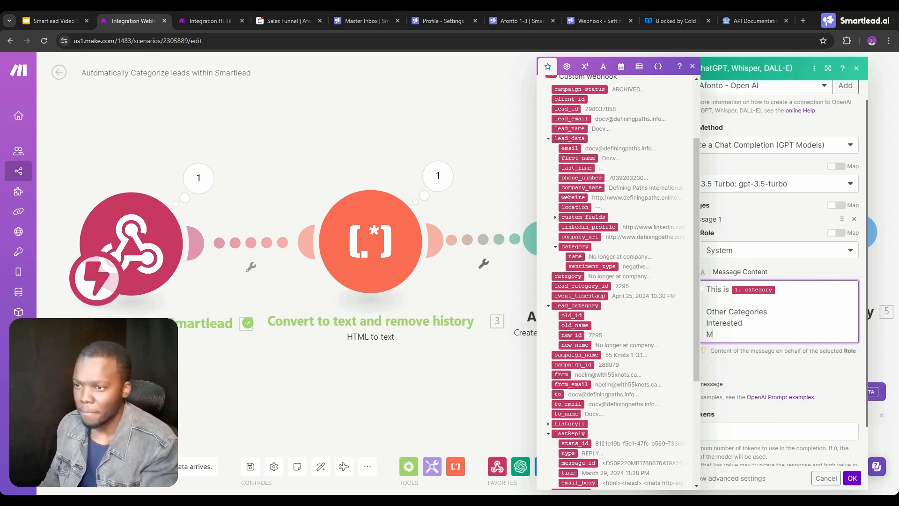
type("eeting R")
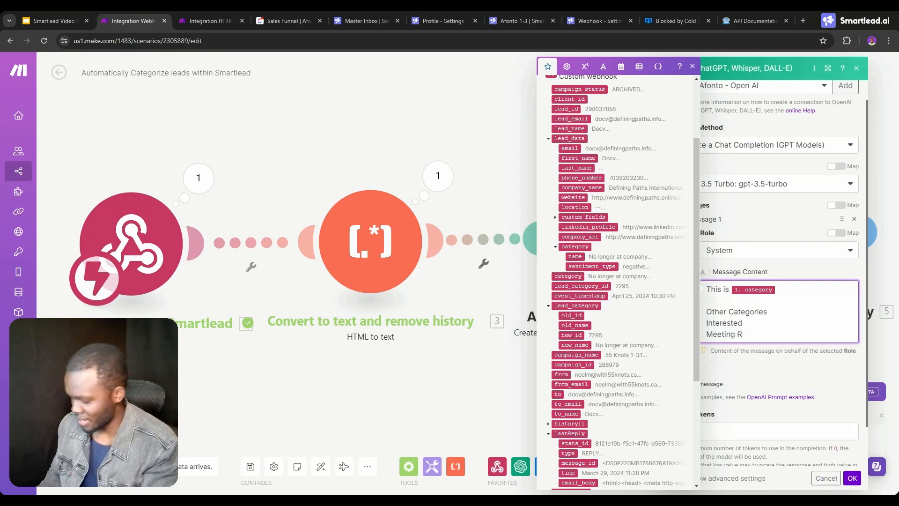
type("equest")
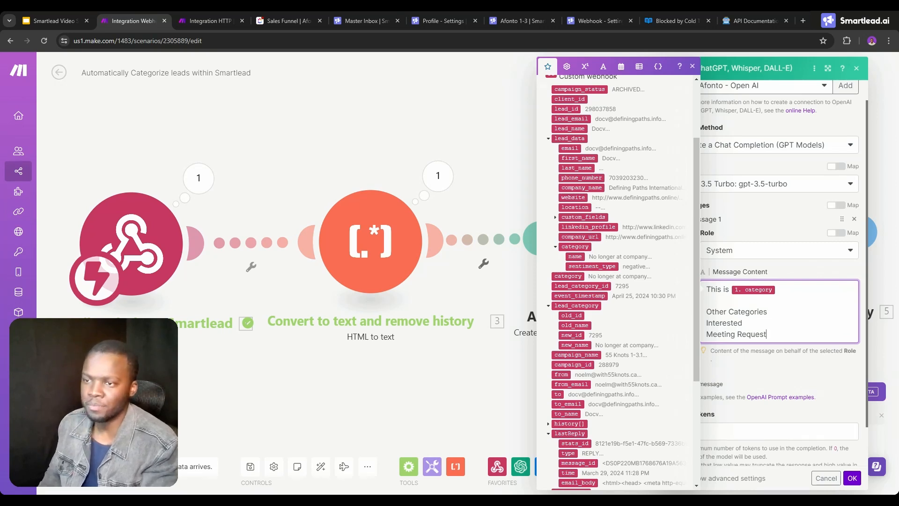
type(" (")
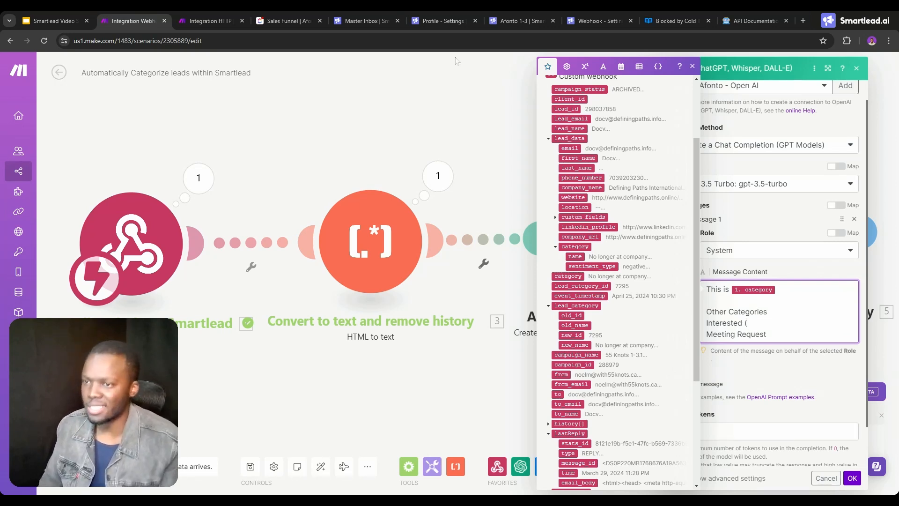
Look up the Interested category's ID in the Integration HTTP scenario's fetched lead categories, and return to the AI message content.
left_click(211, 21)
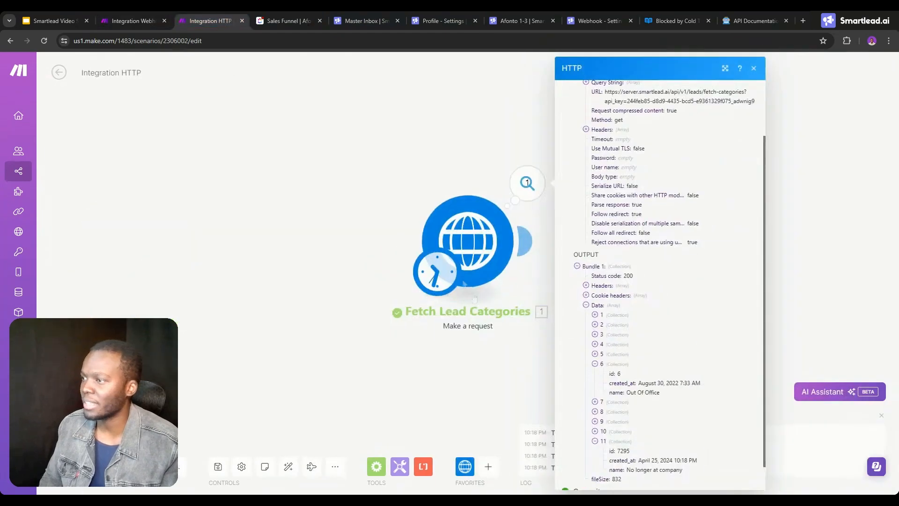
left_click(594, 315)
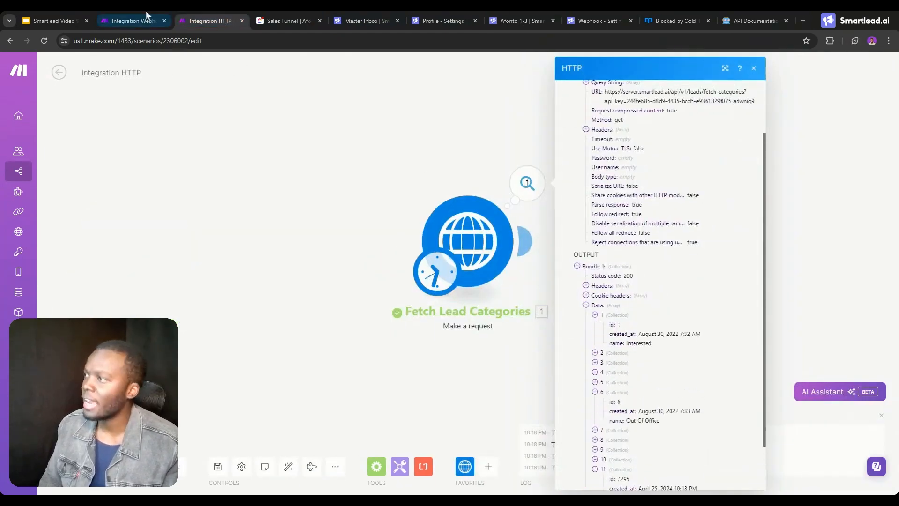
left_click(132, 21)
type("first(split(first(split(first(split(first(split(first(split(first(split(first(split(first(split(first(split(4.email_body; <br><blockquote type)); From:)); On Mon)); On Tue)); On Wed)); On Thu)); On Fri)); On Sat)); On Sun))")
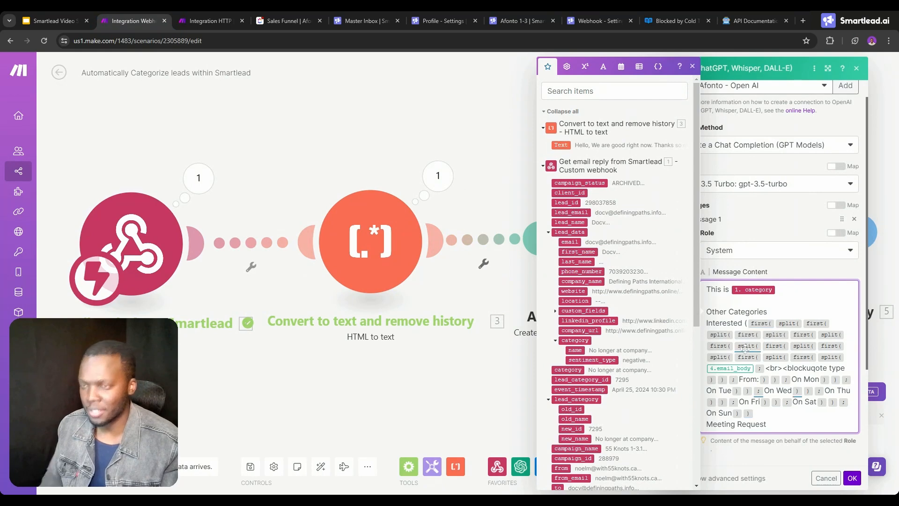
left_click(748, 323)
key("BackSpace")
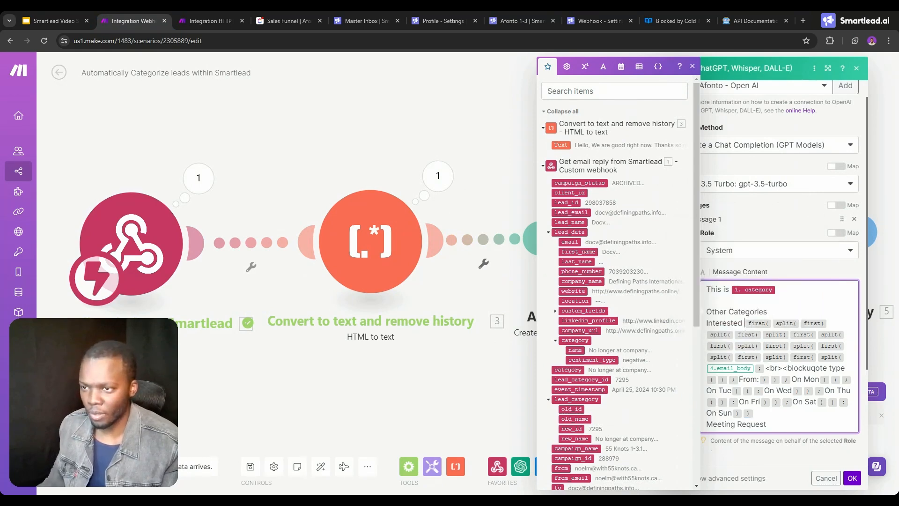
left_click_drag(754, 413, 745, 323)
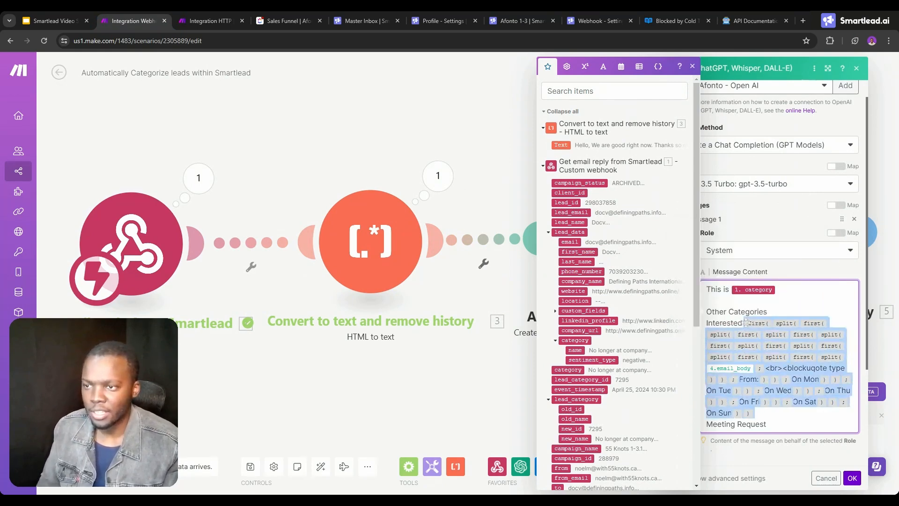
key("BackSpace")
Add the category ID (1) after Interested in the message content.
type("(1)")
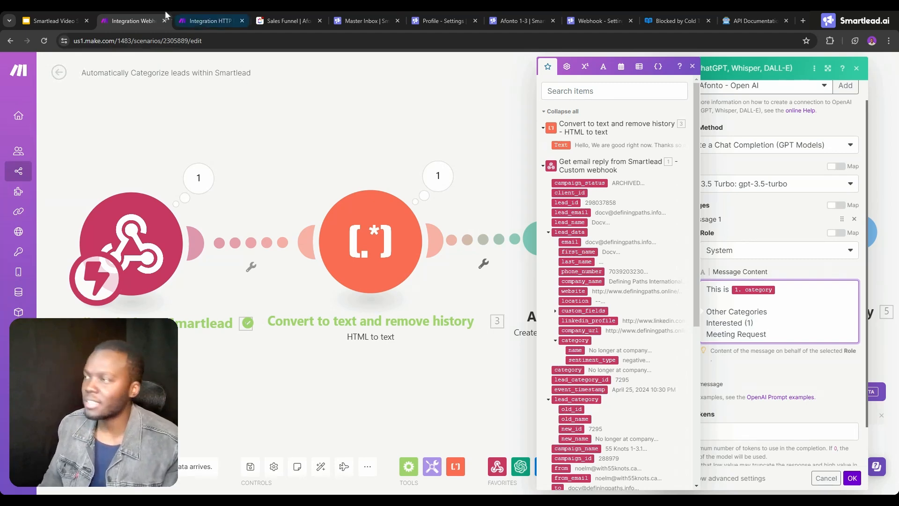
Find the Meeting Request category's ID in the Integration HTTP output by expanding the fetched category entries.
left_click(206, 20)
scroll(604, 287, "down", 1)
scroll(604, 285, "down", 2)
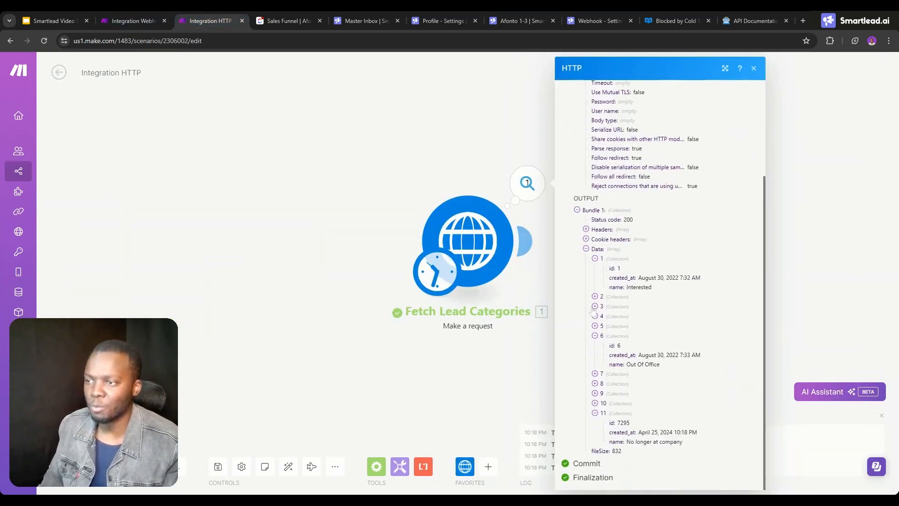
left_click(595, 306)
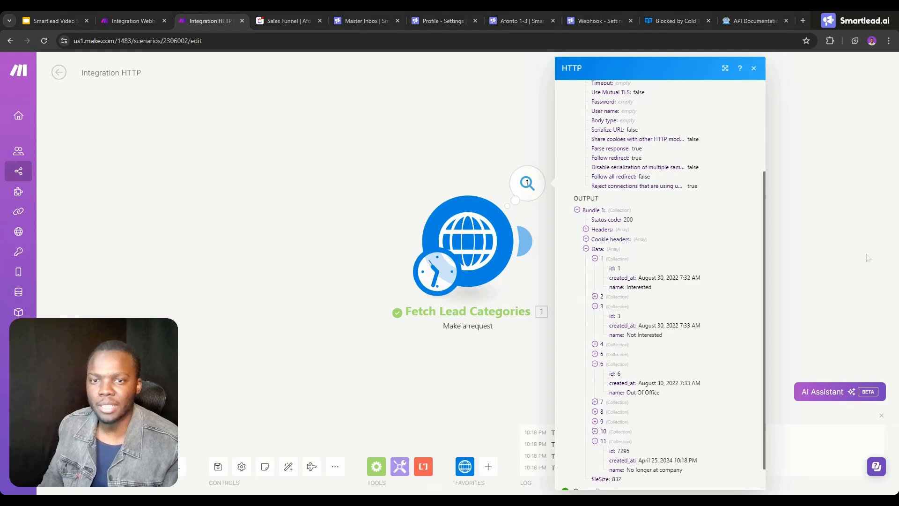
left_click(595, 306)
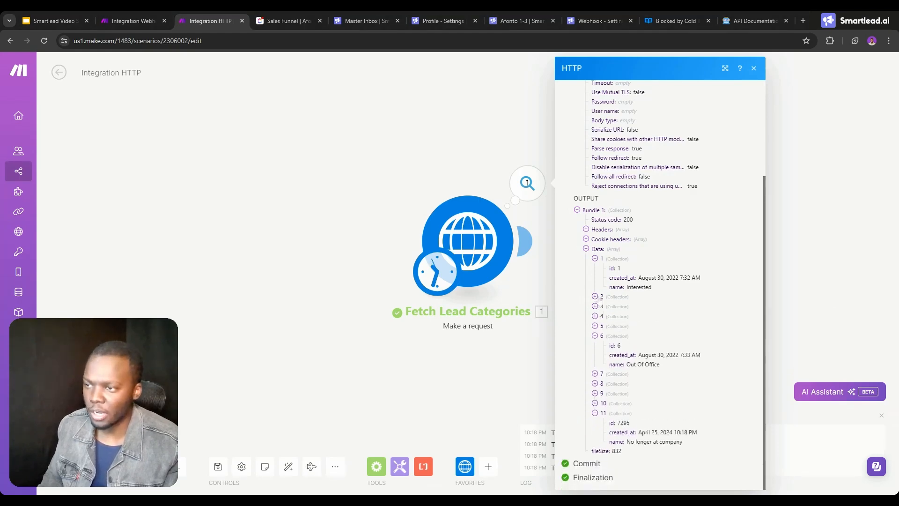
left_click(595, 296)
key("ctrl+shift+Tab")
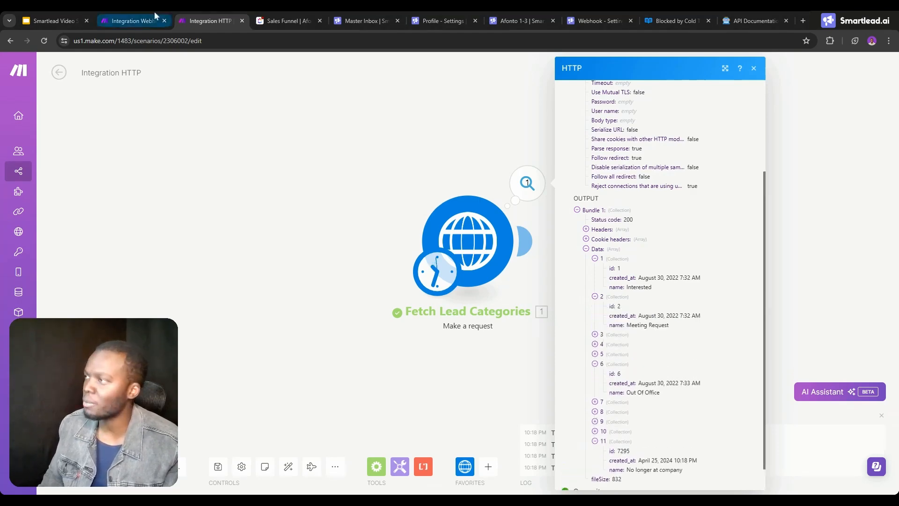
Add the category ID (2) after Meeting Request and list "No longer at company", copied from the Integration HTTP output, on the next line.
type("(2")
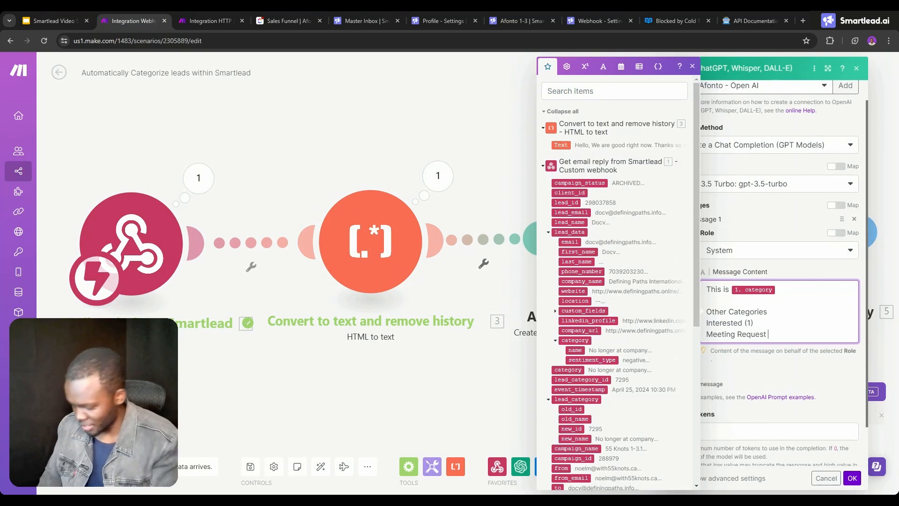
type(")")
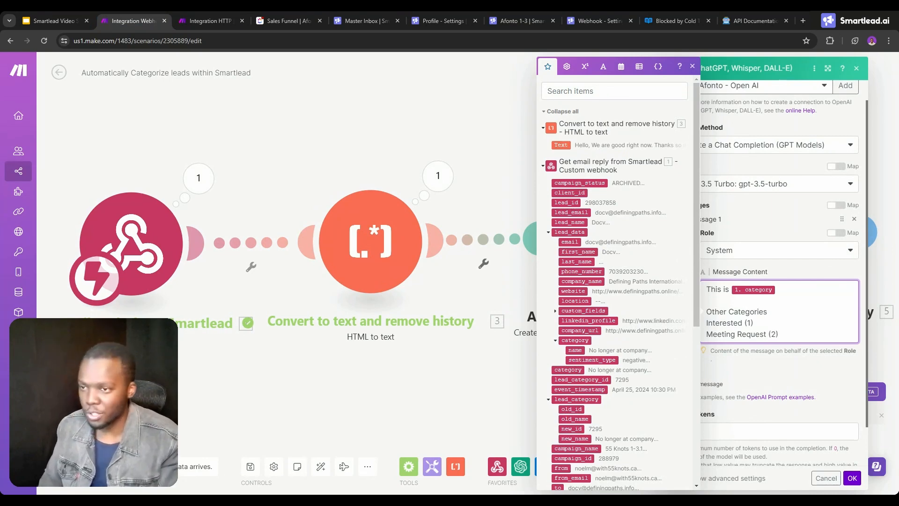
left_click(208, 21)
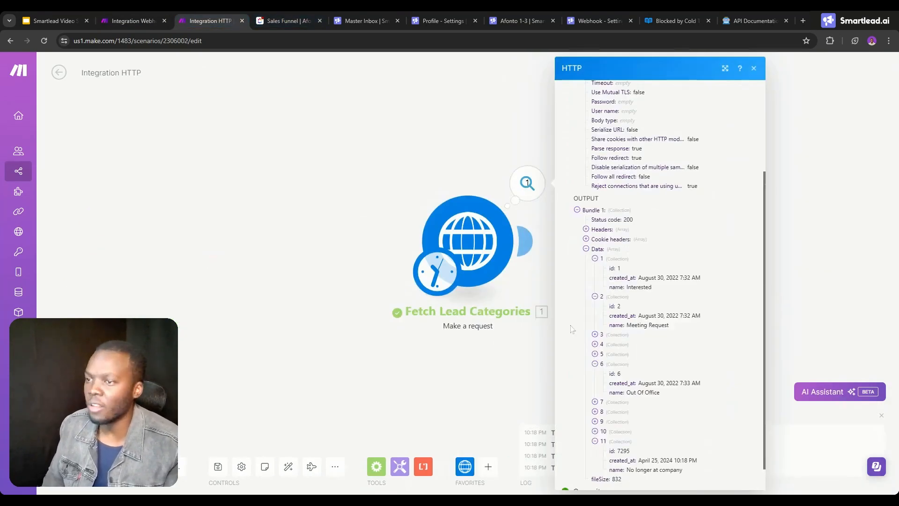
scroll(631, 354, "down", 1)
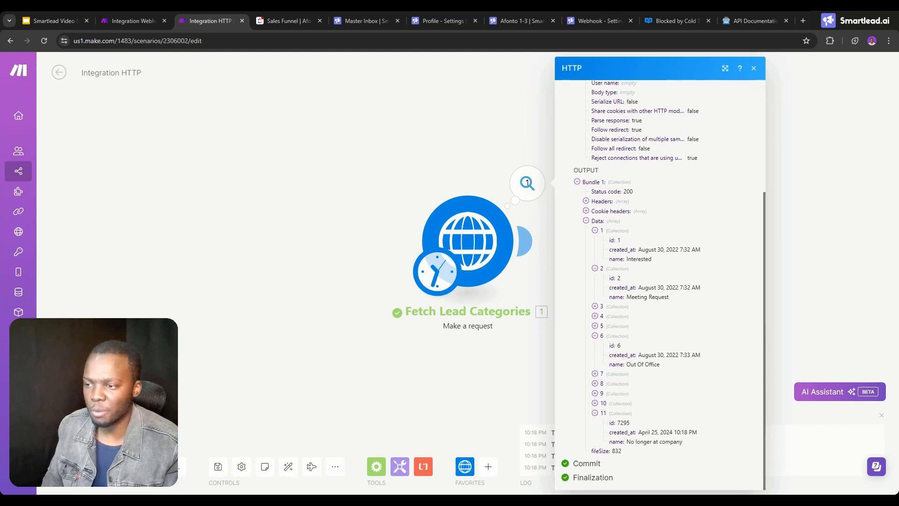
left_click_drag(685, 443, 631, 441)
key("ctrl+shift+Tab")
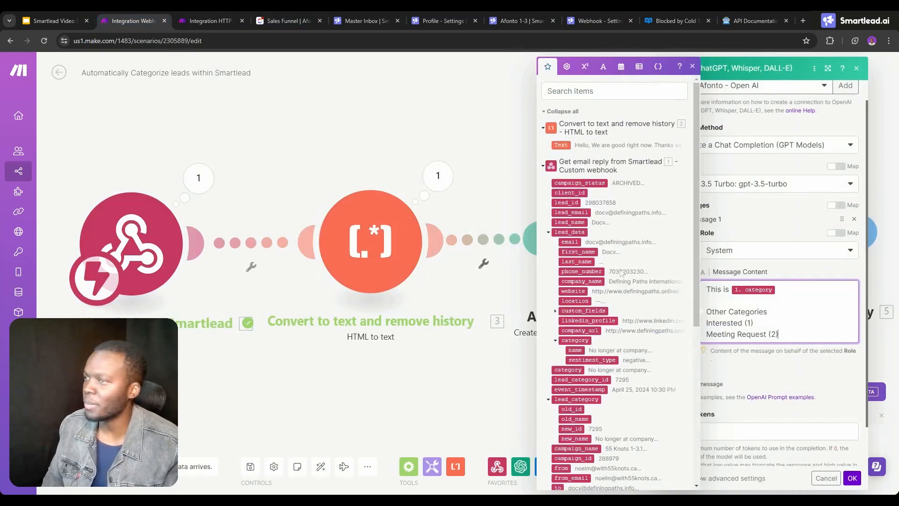
key("Return")
type("No longer at company")
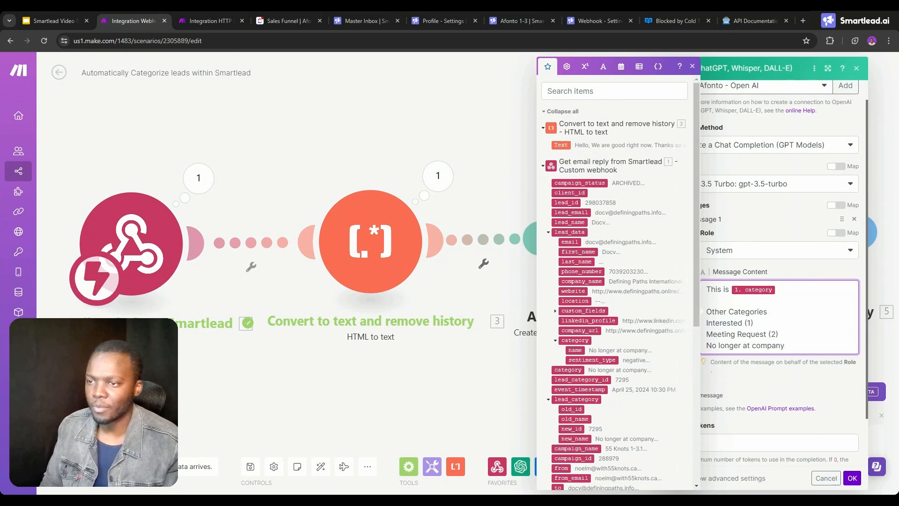
Copy the No longer at company category's ID from the Integration HTTP output and add it in parentheses (7295) after that category.
key("ctrl+Tab")
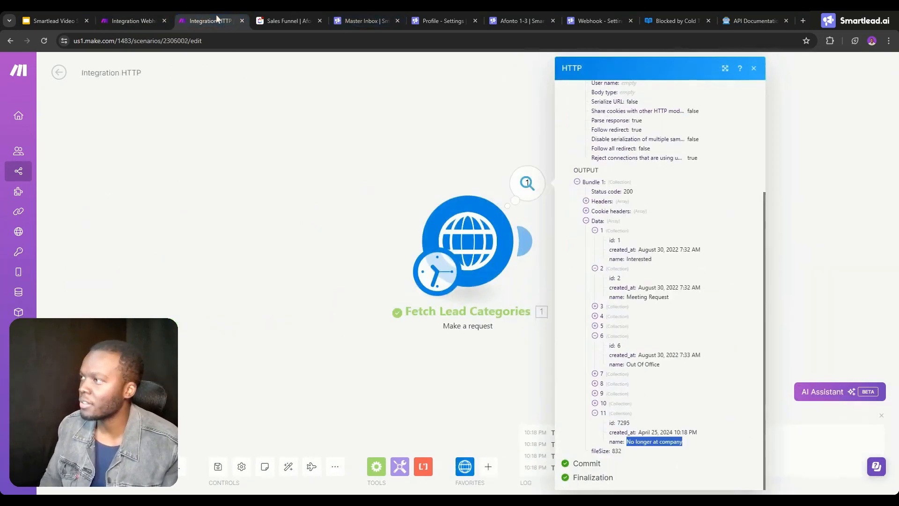
double_click(624, 423)
key("ctrl+c")
key("ctrl+shift+Tab")
type("(")
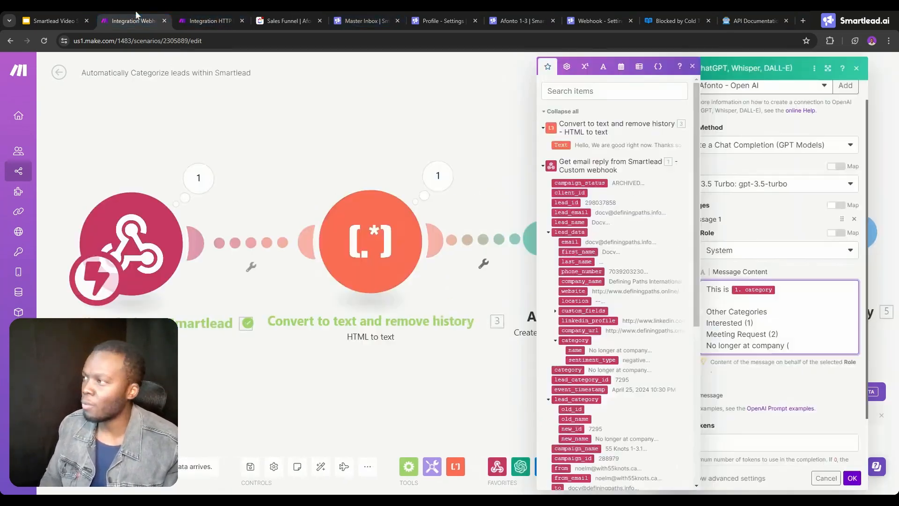
key("ctrl+v")
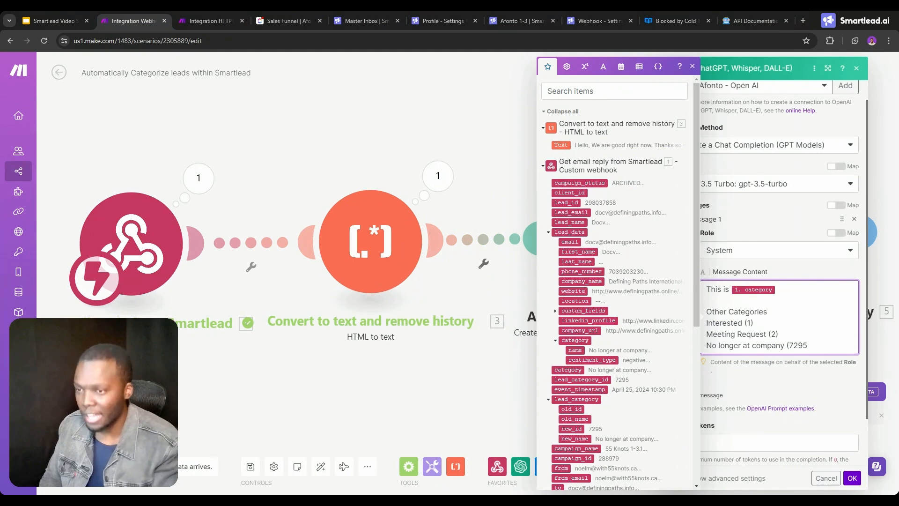
type(")")
Add an "Output" line below the category list, separated by a blank line, and leave the AI module's settings.
key("Return")
key("Return")
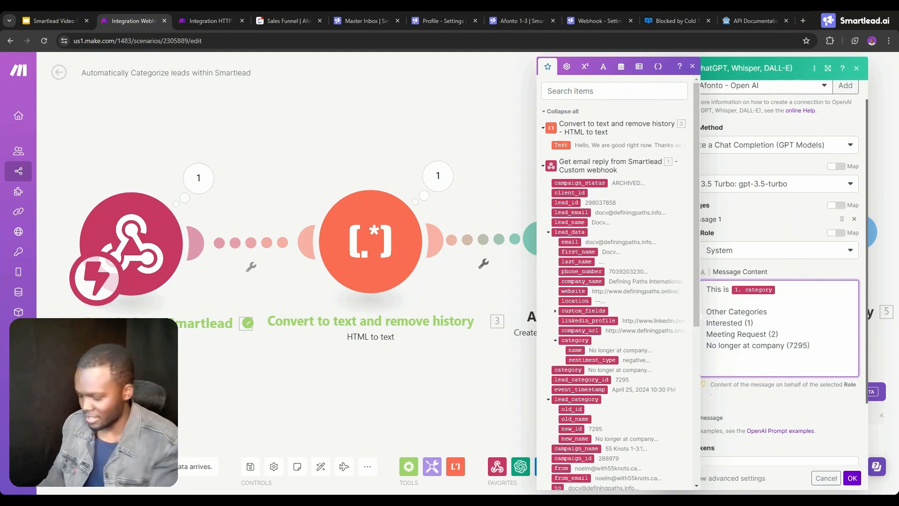
type("Output")
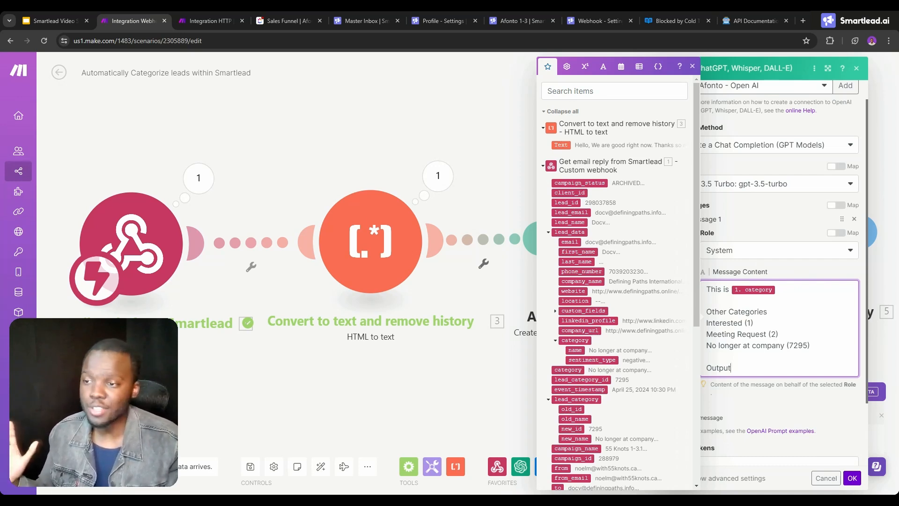
left_click(481, 321)
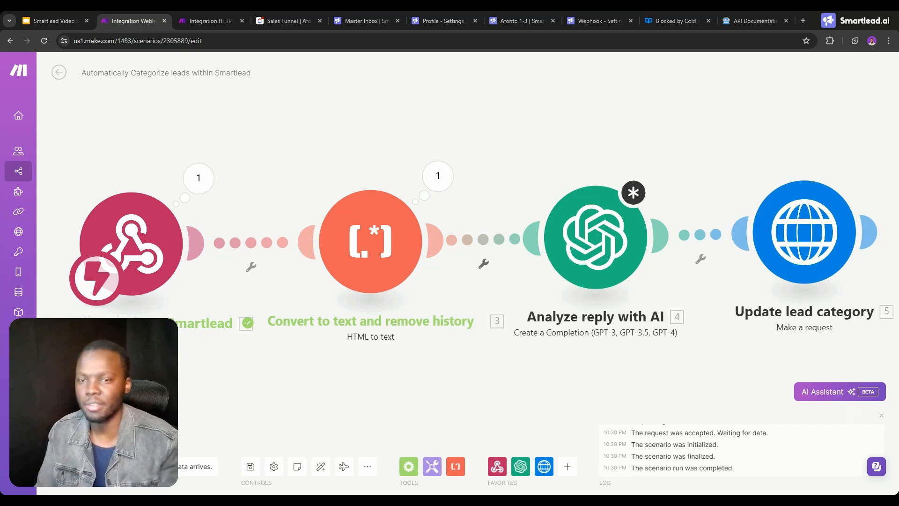
Open the Update lead category module's settings to review how the AI response is passed as the category_id.
left_click(596, 242)
left_click(595, 242)
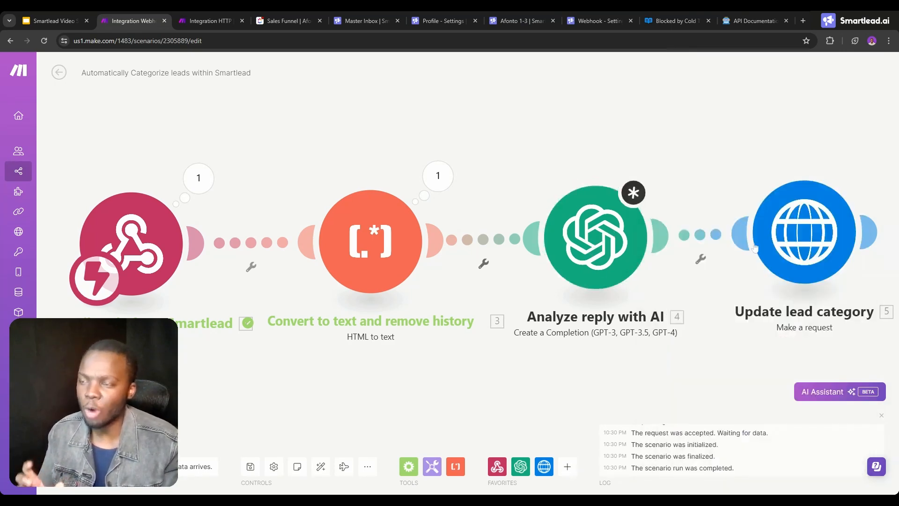
left_click(771, 248)
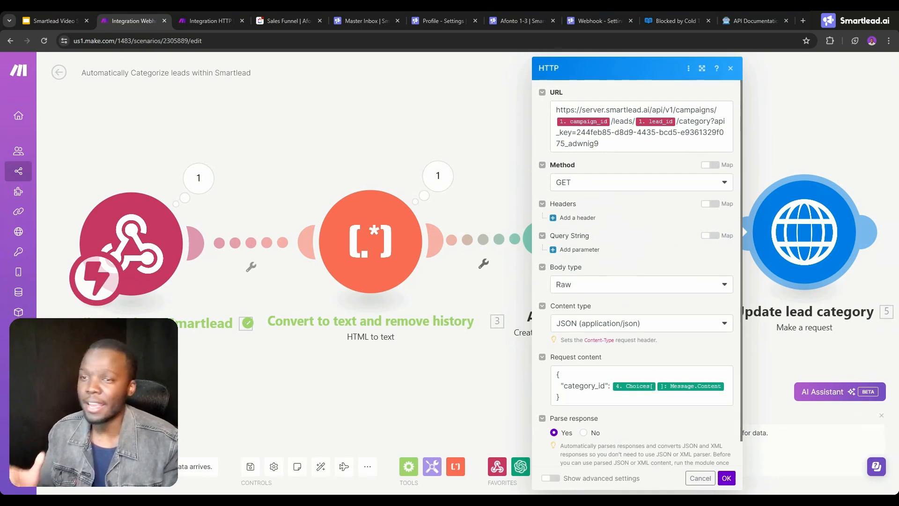
Review the lead category options in Smartlead's Master Inbox and the Lead Category Ideas slide in Google Slides.
left_click(372, 15)
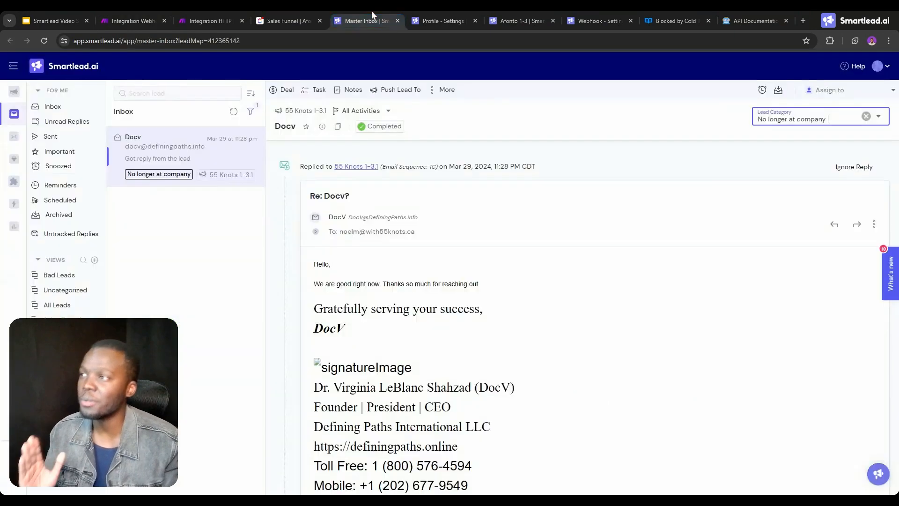
left_click(810, 119)
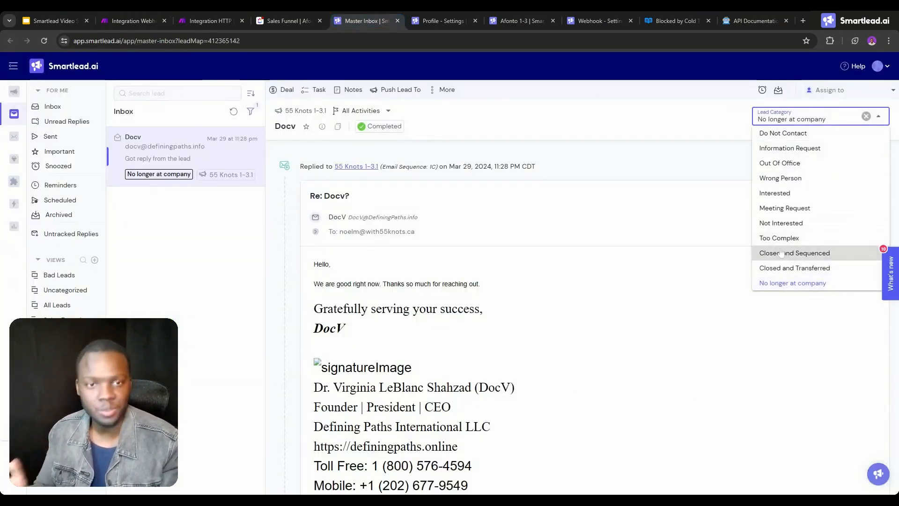
left_click(31, 18)
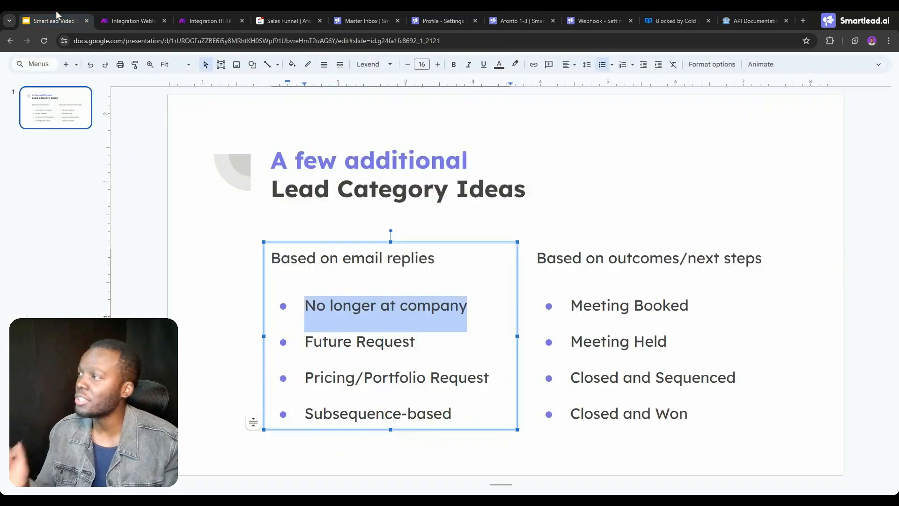
left_click(153, 231)
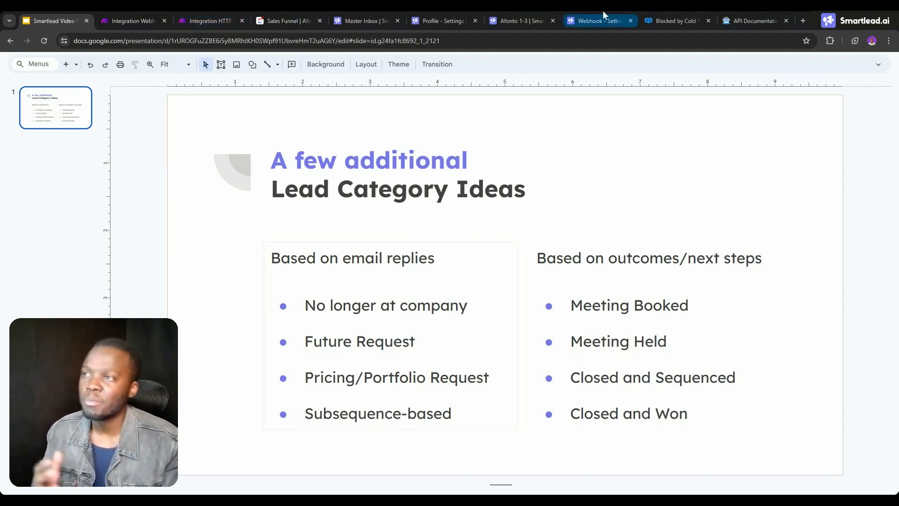
Switch to the Afonto 1-3 campaign settings in Smartlead and expand the categories available for Intelligent AI Lead Categorisation.
left_click(532, 12)
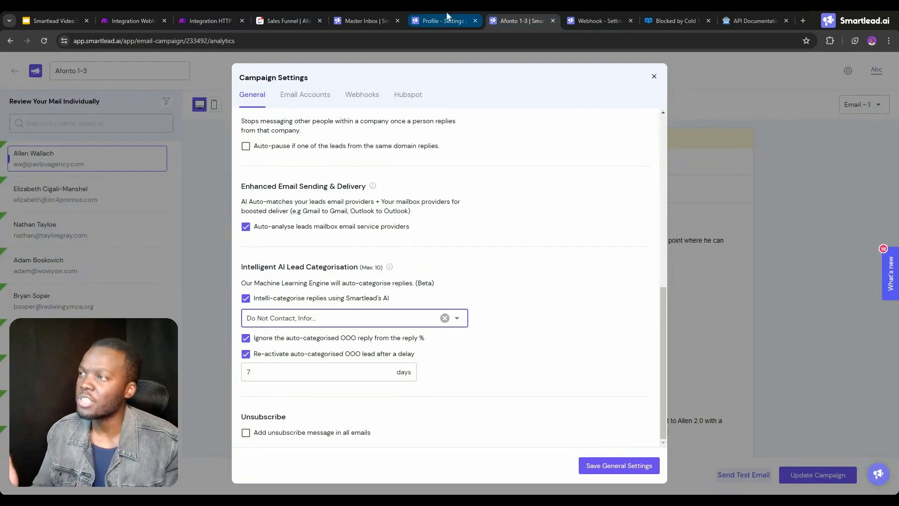
left_click(447, 17)
left_click(515, 14)
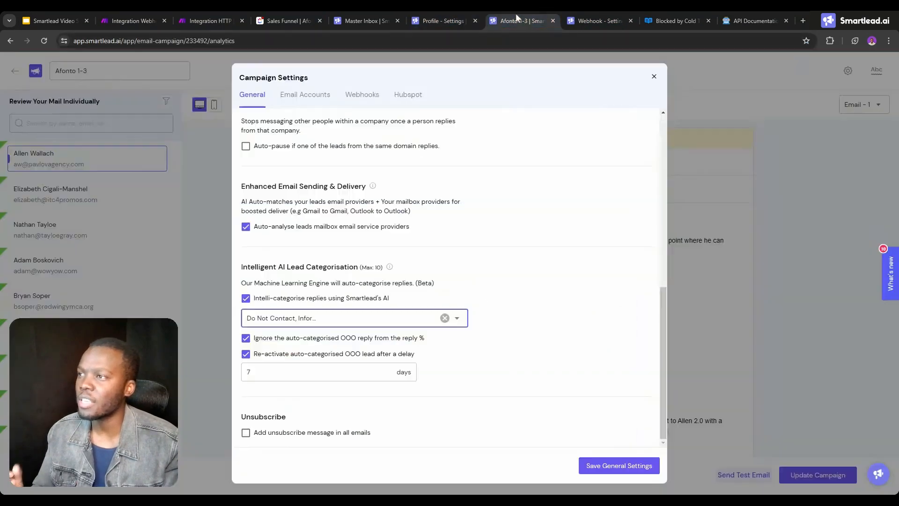
left_click(363, 322)
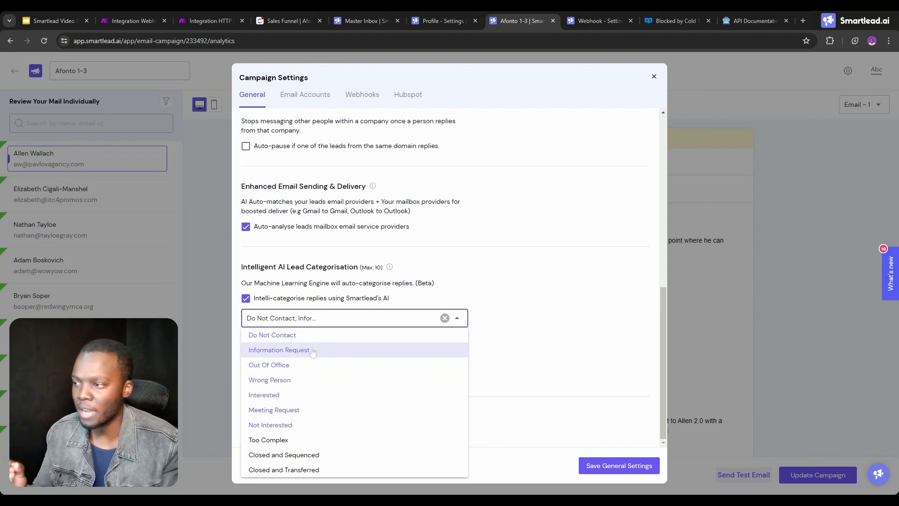
Switch to ClickUp and look through the archived leads in the Sales Funnel list.
left_click(295, 19)
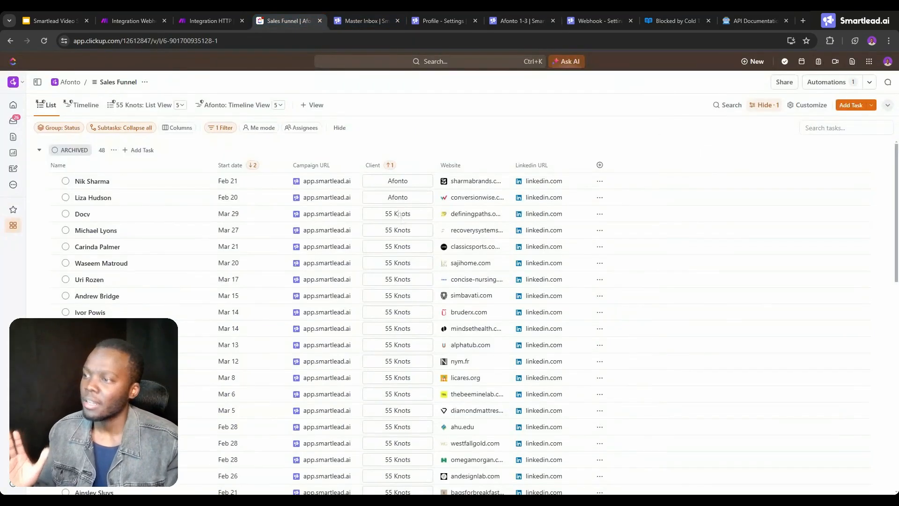
scroll(308, 235, "down", 1)
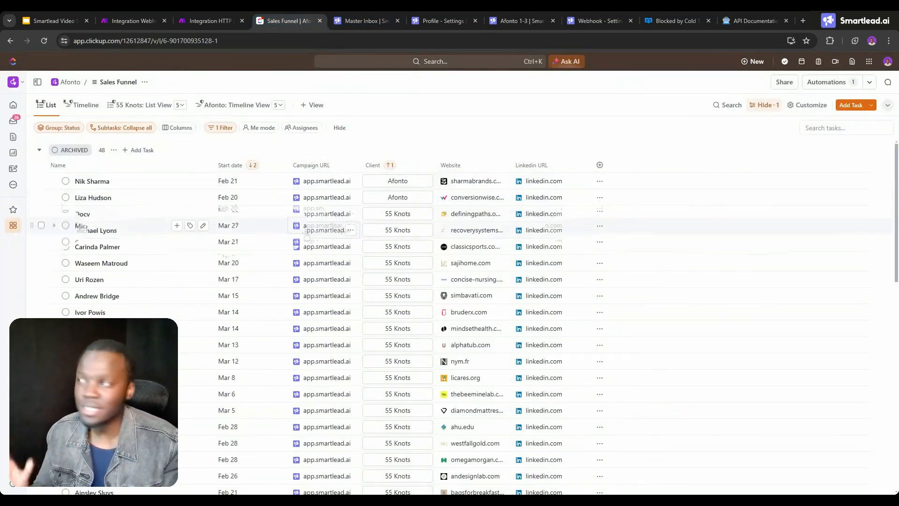